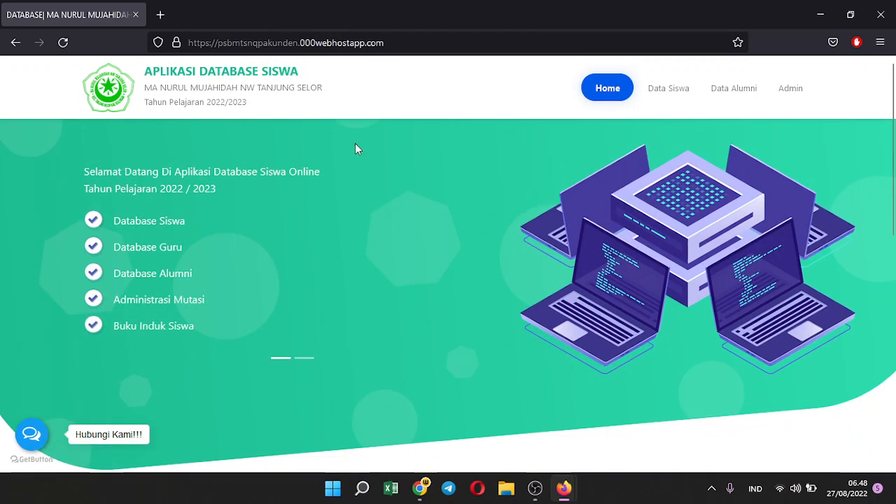
Browse the public home page, the active student list and the alumni page, then return home
scroll(313, 199, "down", 3)
scroll(313, 200, "up", 3)
scroll(378, 248, "down", 5)
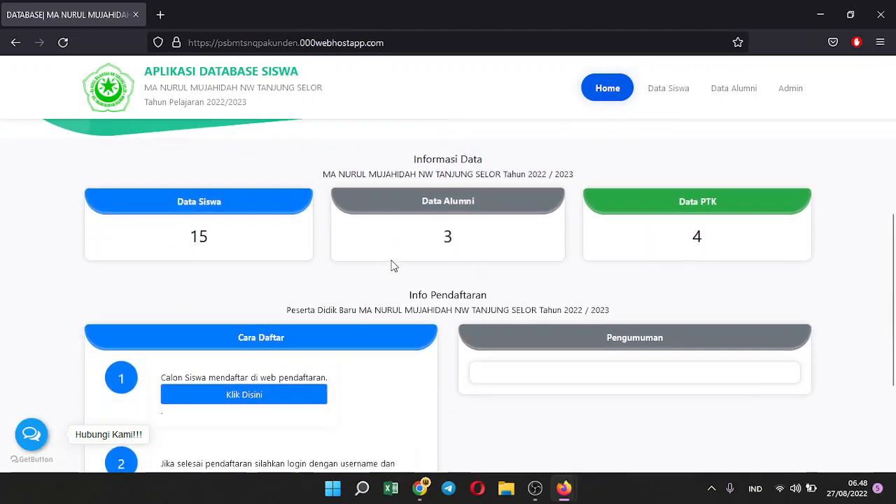
scroll(391, 260, "up", 3)
scroll(394, 263, "up", 1)
scroll(396, 264, "down", 6)
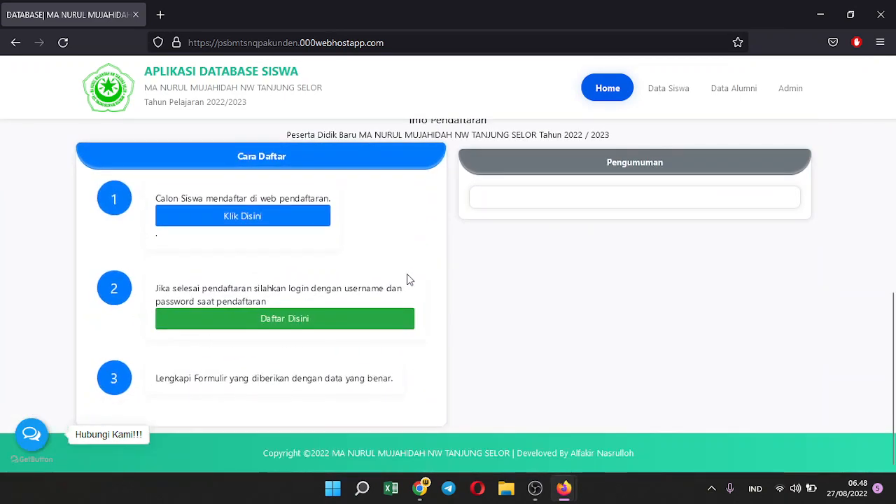
scroll(489, 266, "up", 2)
scroll(643, 225, "up", 2)
left_click(603, 89)
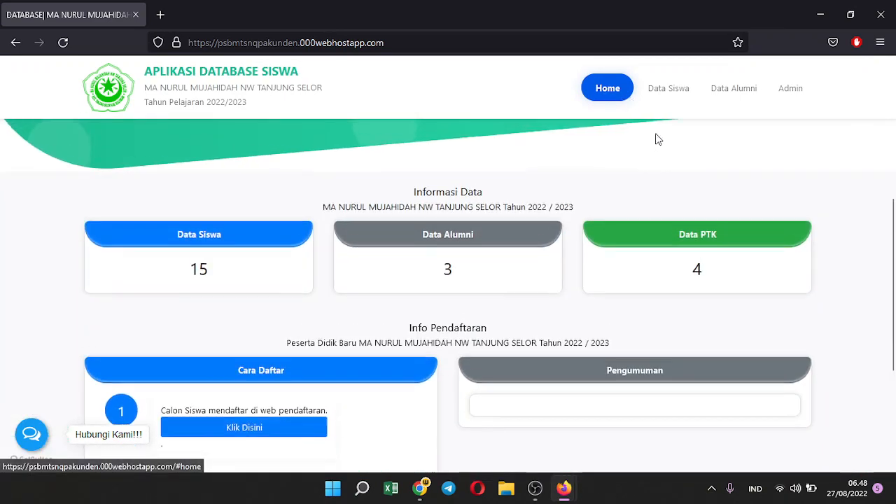
left_click(668, 89)
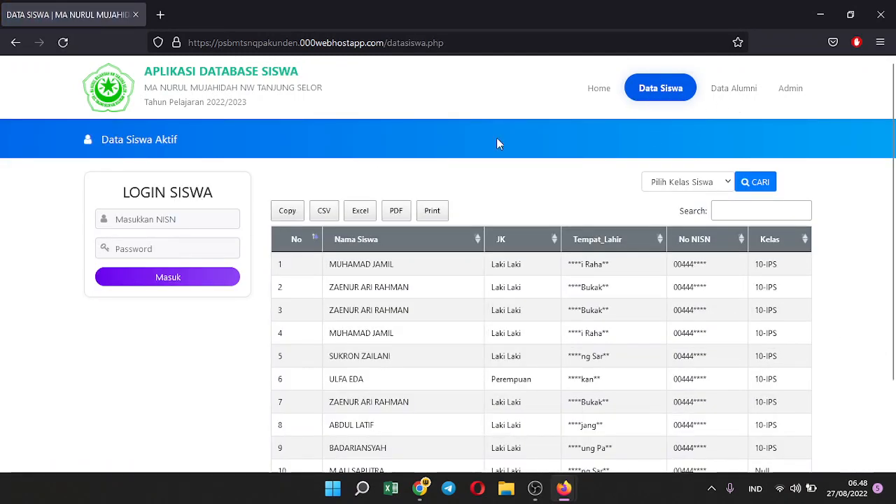
left_click(743, 96)
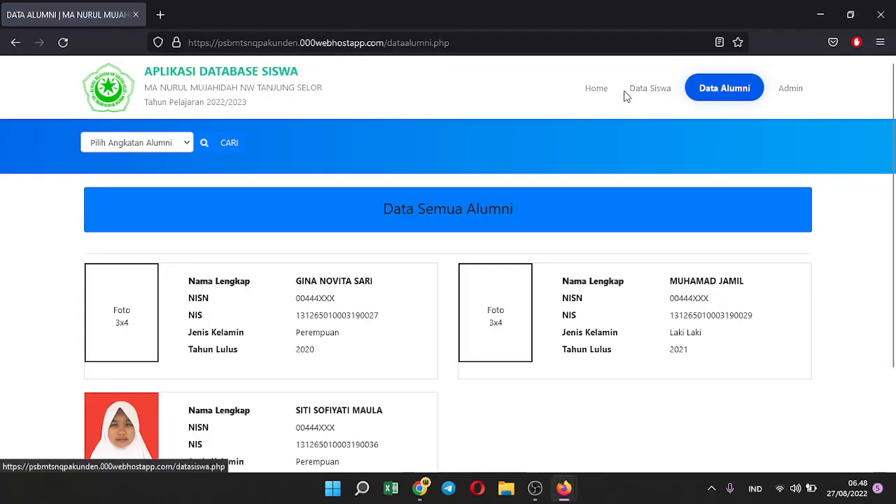
left_click(605, 94)
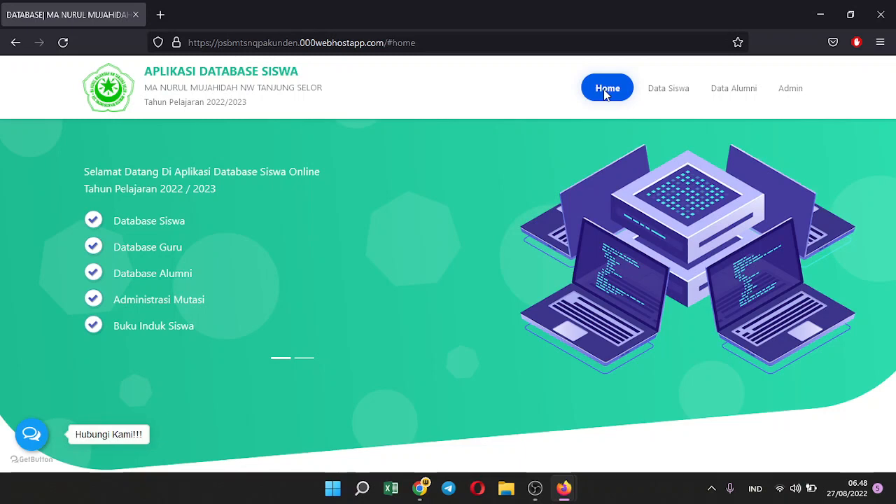
Log in to the admin page with the administrator username and password, declining the browser's password save
left_click(797, 97)
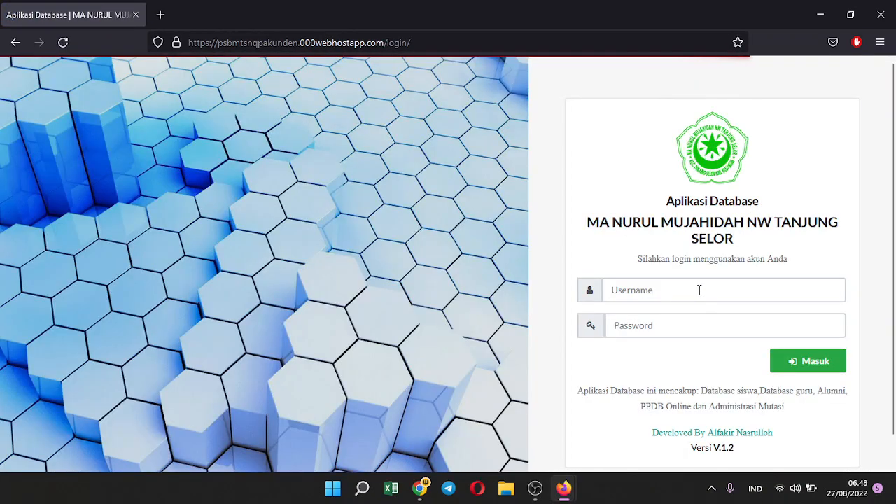
left_click(698, 289)
type("admin")
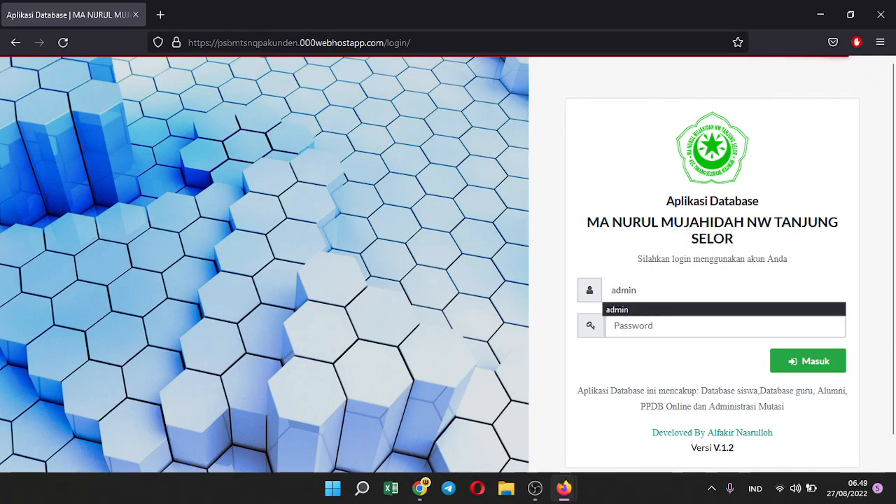
key("Tab")
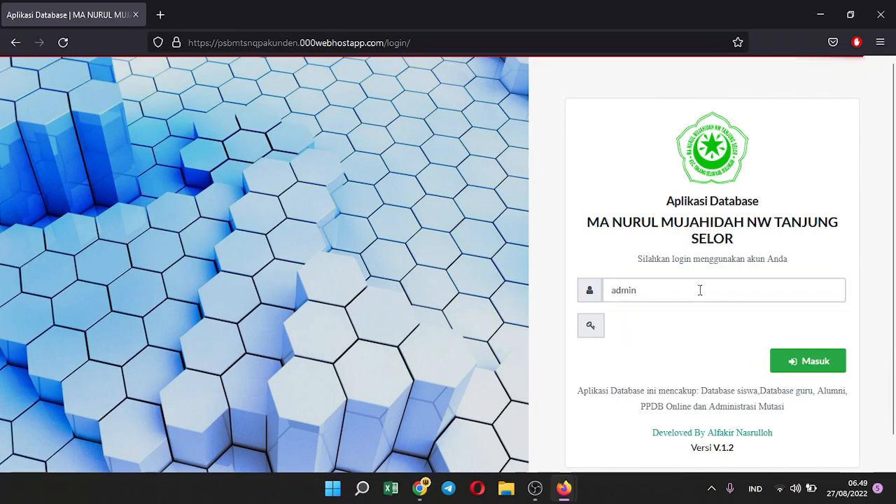
type("admin")
key("Return")
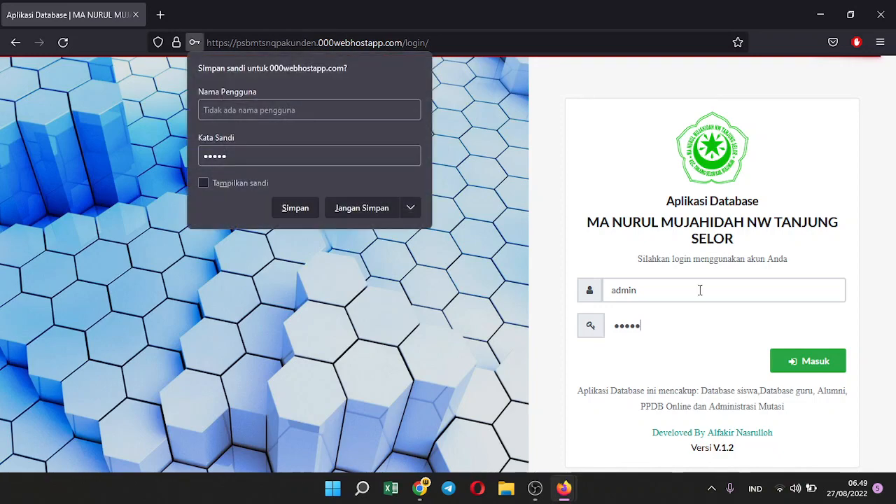
left_click(353, 206)
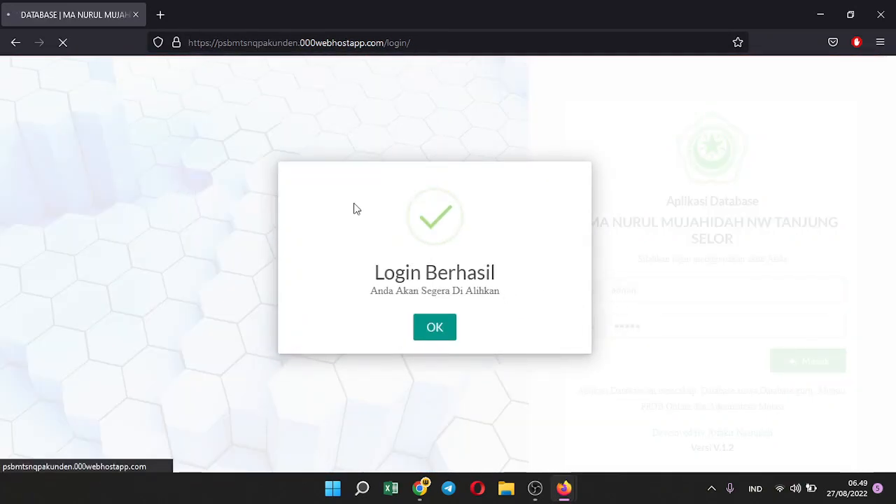
Acknowledge the Login Berhasil message, then expand and collapse the Administrasi sidebar menu
left_click(417, 318)
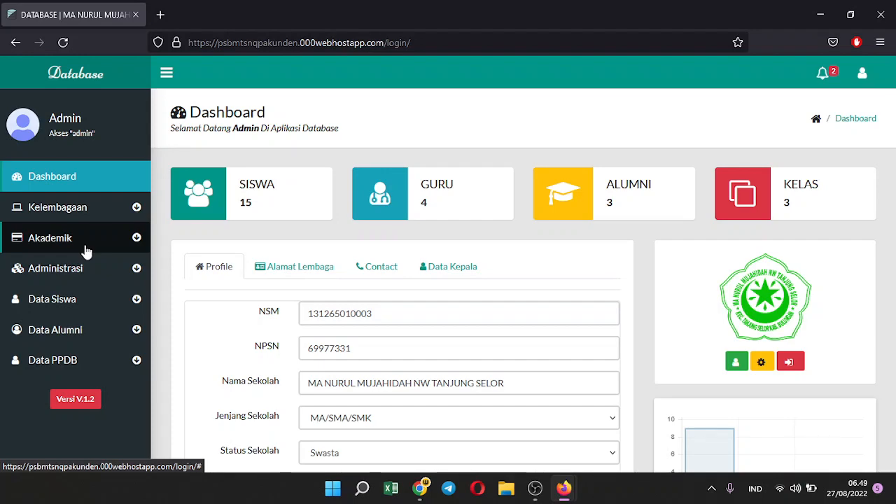
left_click(96, 269)
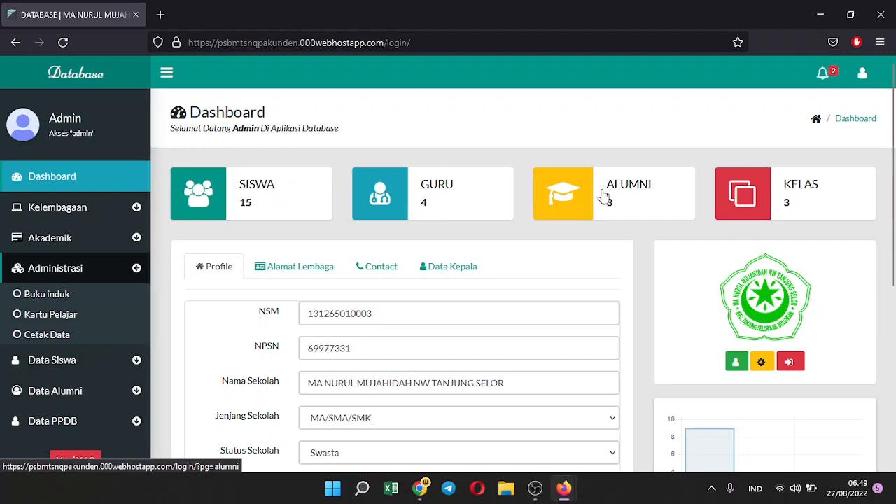
left_click(117, 264)
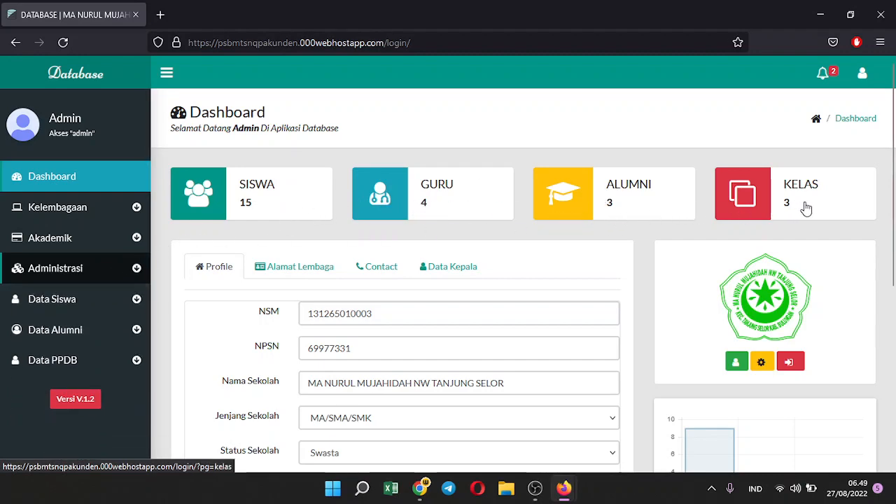
Inspect the NPSN and school name, keeping level MA/SMA/SMK and status Swasta
scroll(406, 314, "down", 2)
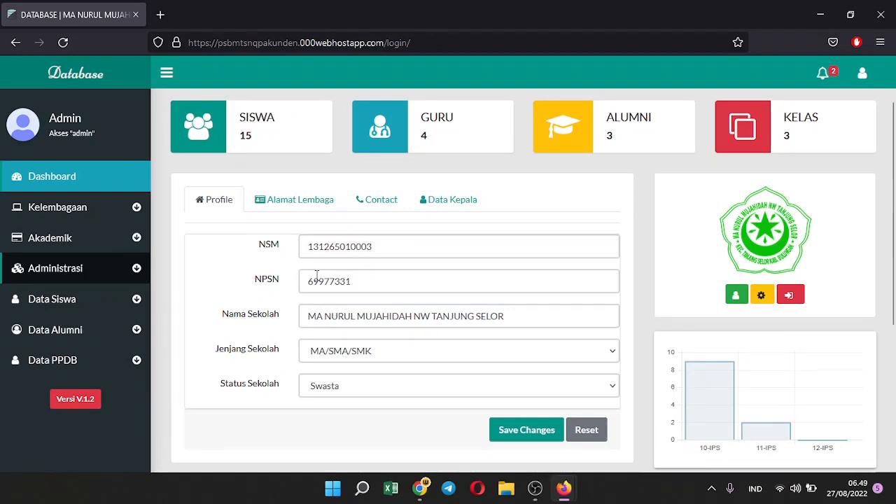
left_click(339, 285)
left_click(332, 314)
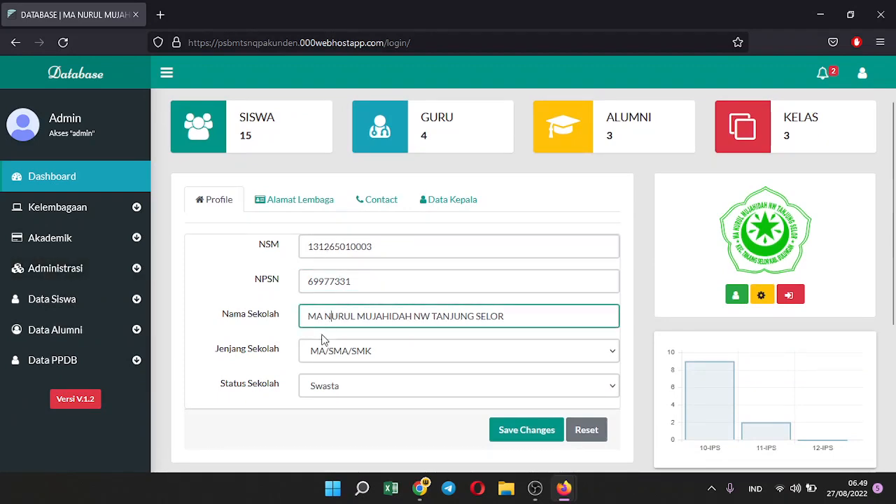
left_click(333, 356)
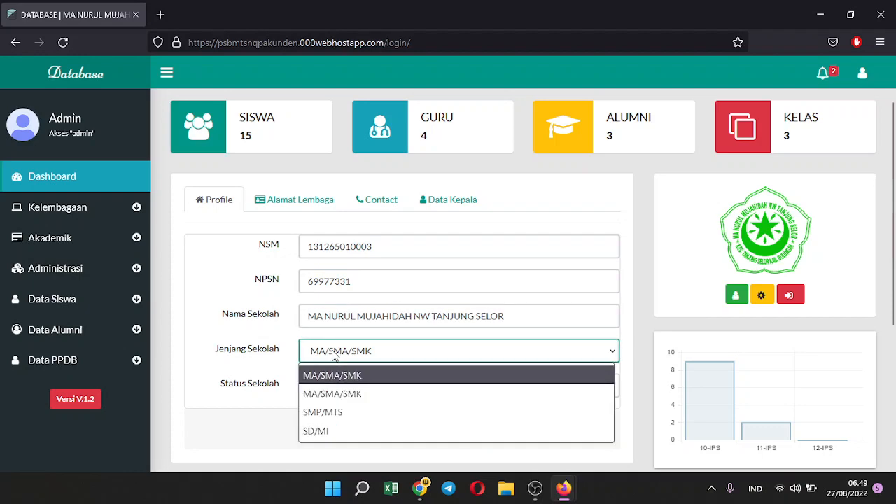
left_click(334, 356)
left_click(336, 352)
left_click(324, 393)
left_click(325, 396)
left_click(324, 396)
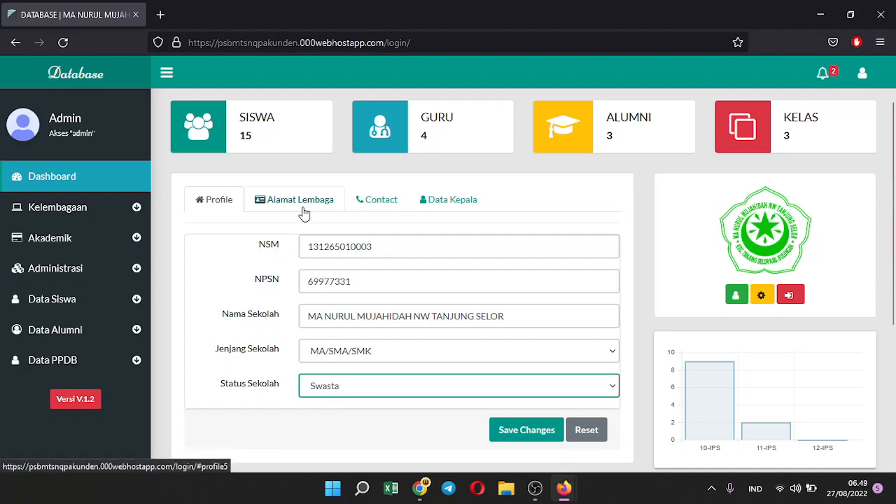
View the Alamat Lembaga, Contact and Data Kepala tabs of the school profile
left_click(303, 213)
left_click(382, 201)
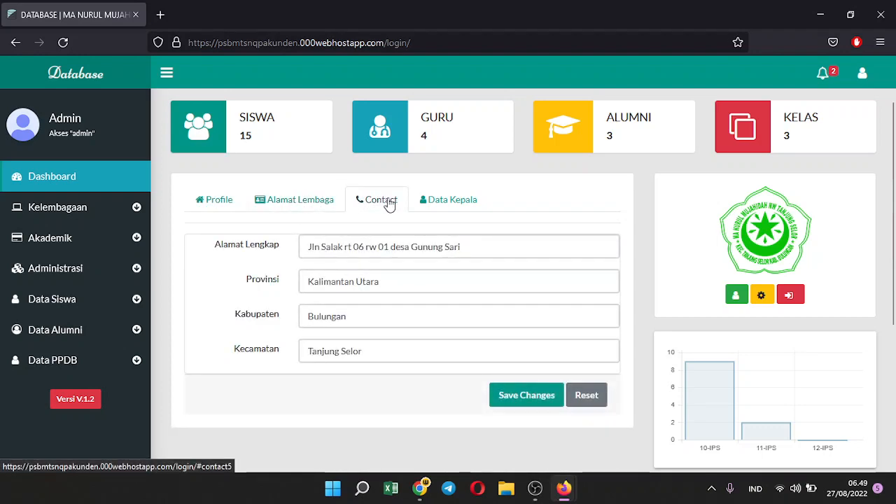
left_click(432, 203)
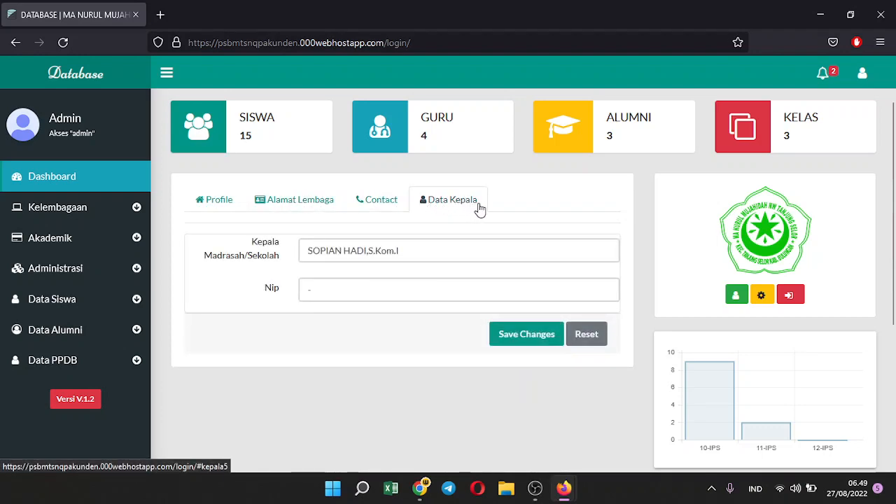
scroll(512, 210, "down", 3)
scroll(510, 217, "up", 3)
scroll(504, 224, "down", 2)
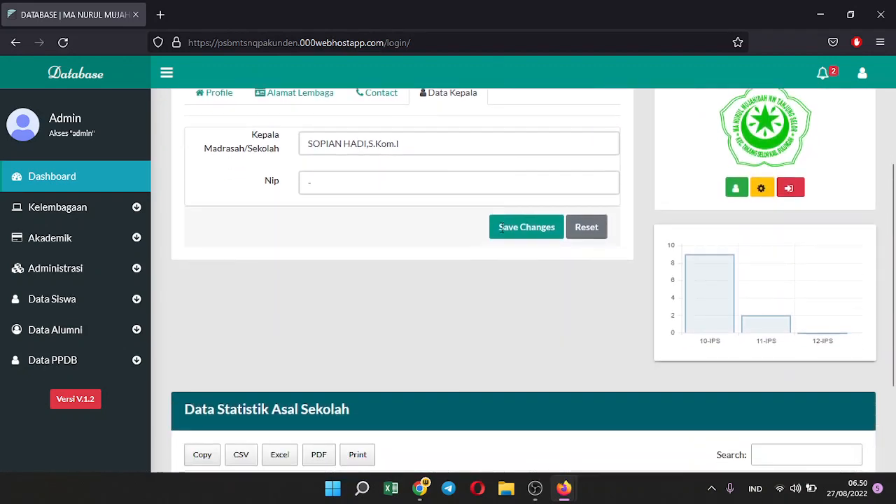
scroll(501, 226, "up", 3)
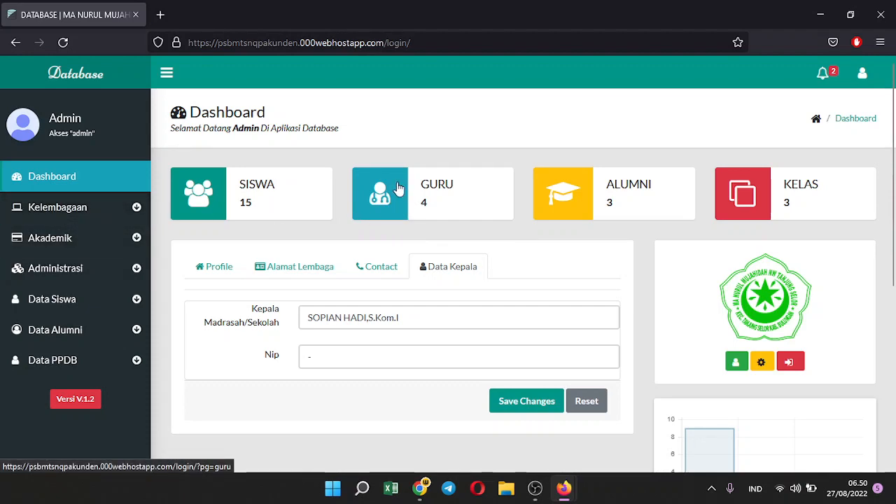
View Data Pengguna, then open Data Kelas under Kelembagaan listing classes 10, 11 and 12 IPS
left_click(70, 212)
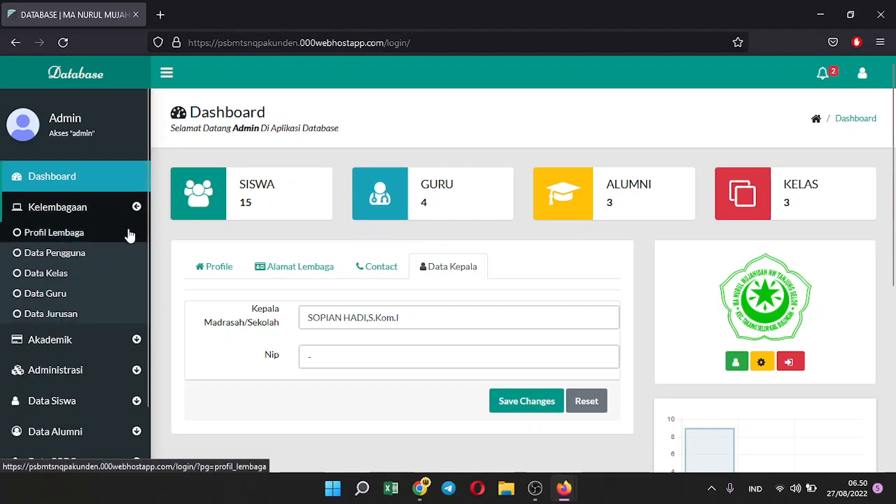
left_click(71, 256)
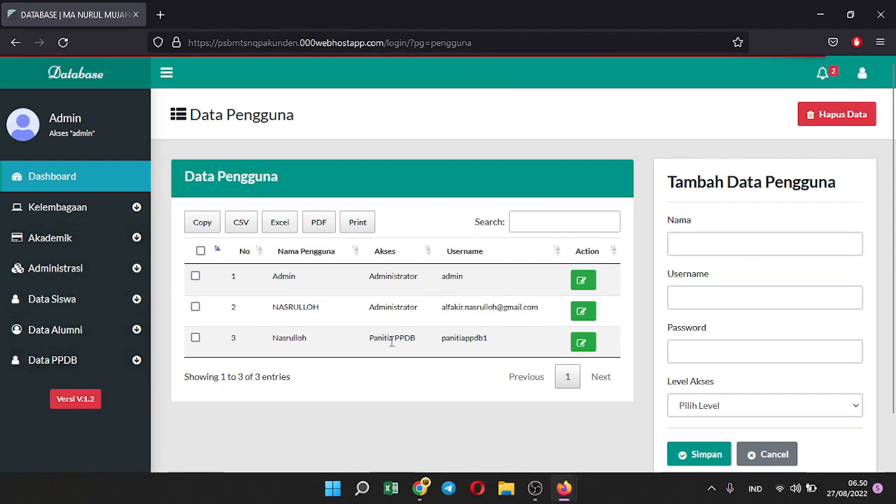
left_click(113, 245)
left_click(119, 217)
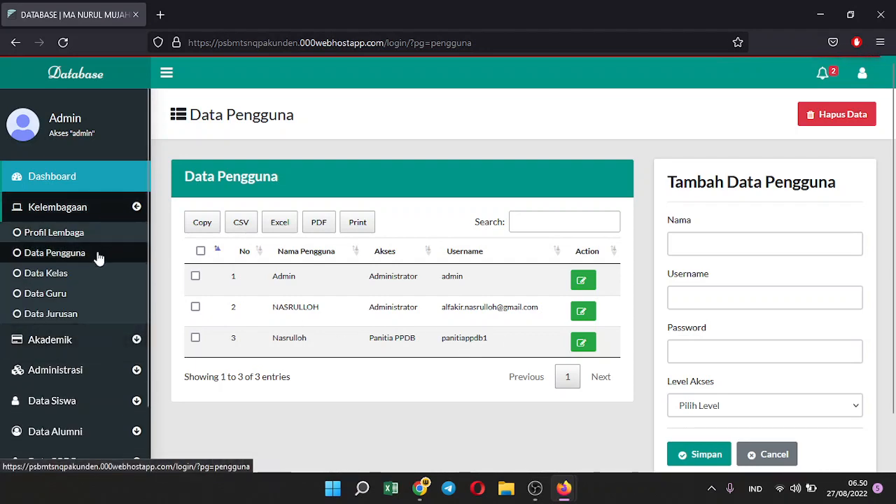
left_click(88, 273)
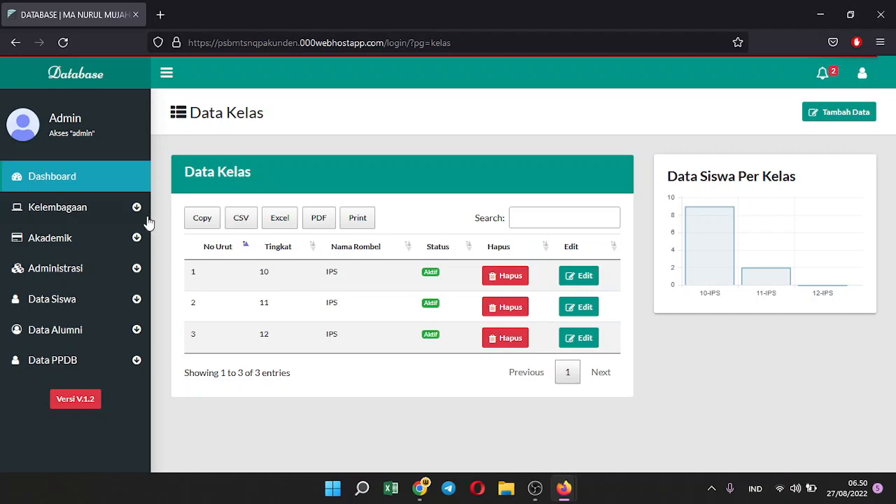
left_click(70, 218)
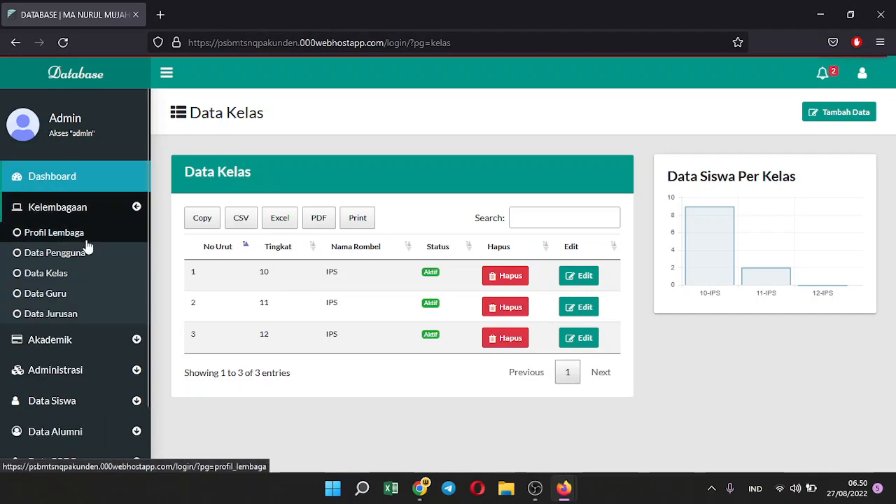
Open Data Guru, start a Tambah Data Guru entry, then close the empty form
left_click(67, 295)
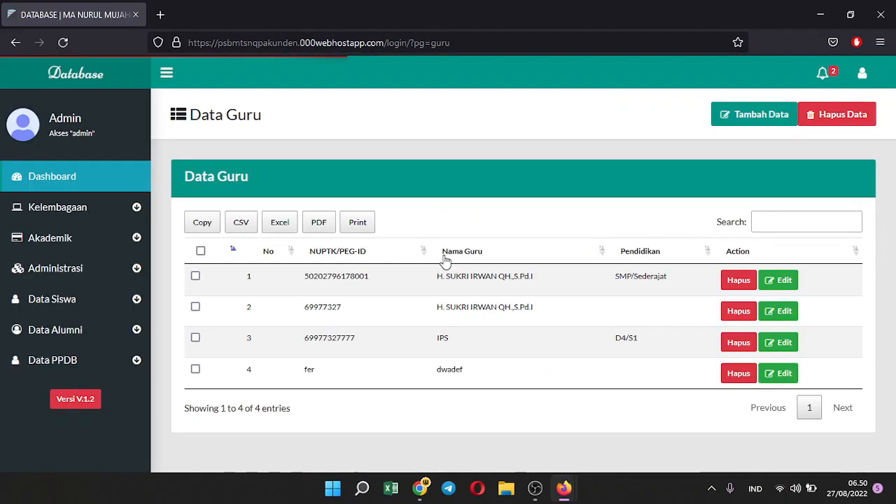
left_click(754, 119)
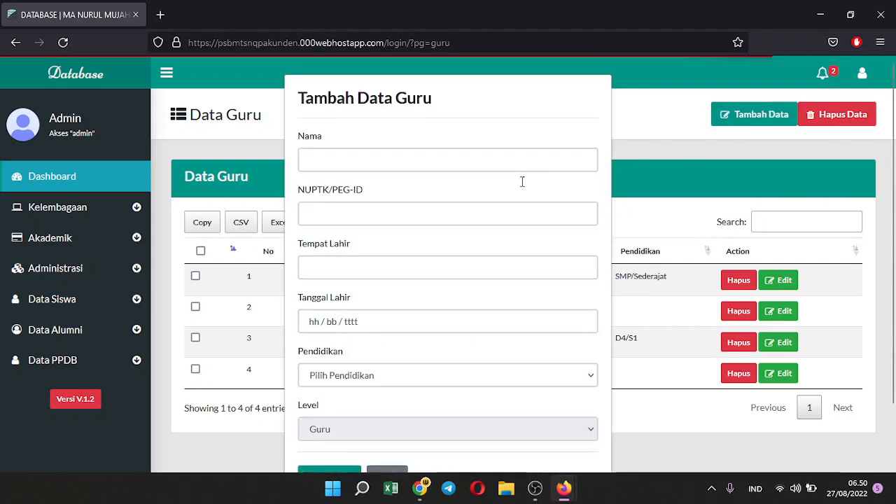
left_click(364, 168)
left_click(363, 220)
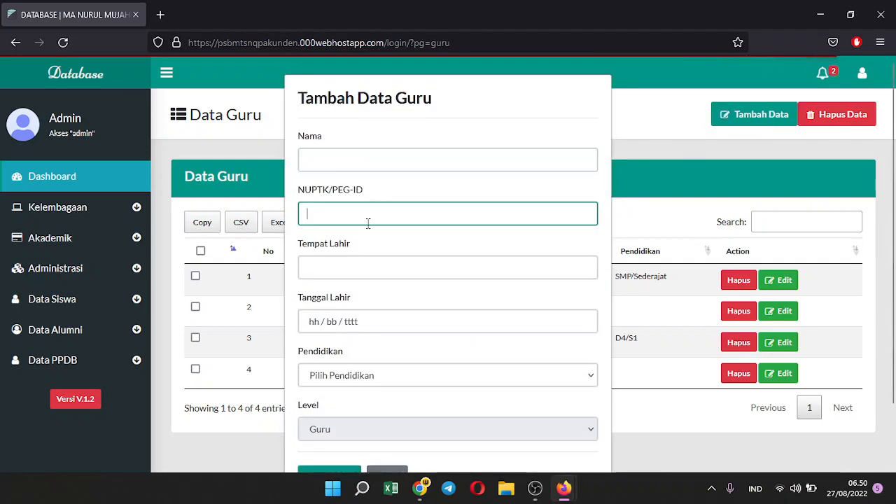
scroll(371, 235, "down", 2)
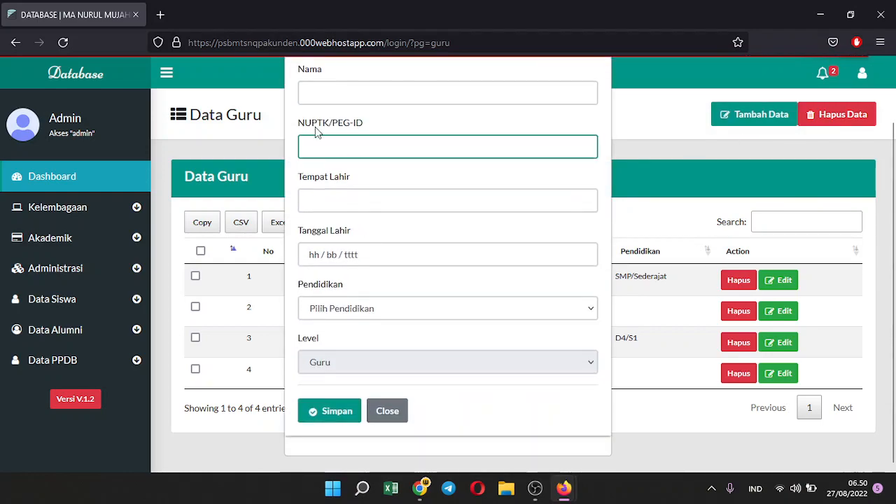
left_click(338, 199)
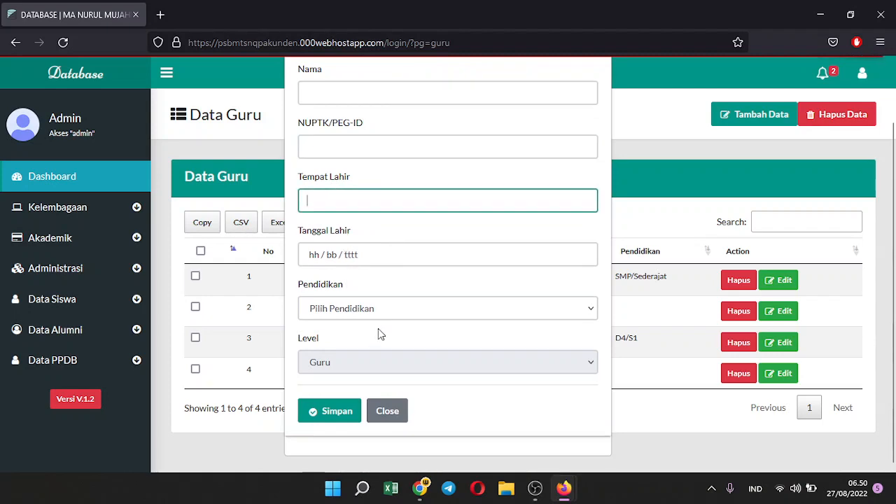
left_click(386, 413)
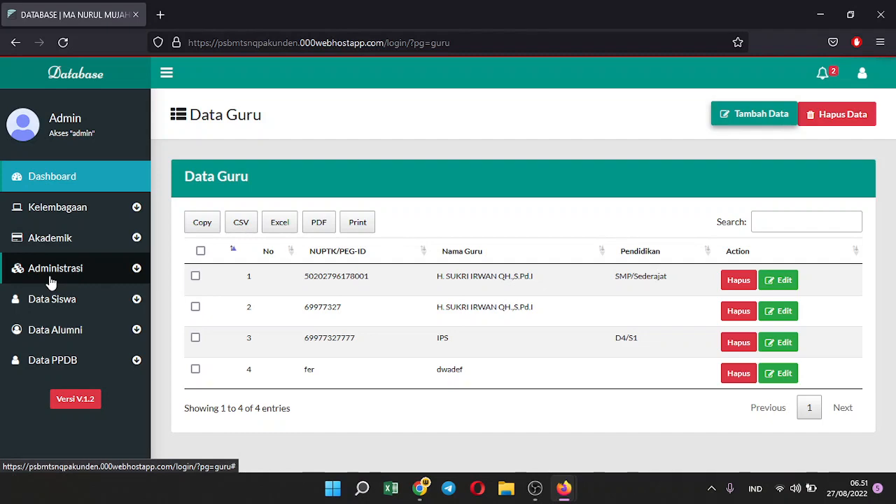
Open Data Jurusan under Kelembagaan, then switch the sidebar back to the Akademik menu
left_click(74, 240)
left_click(109, 207)
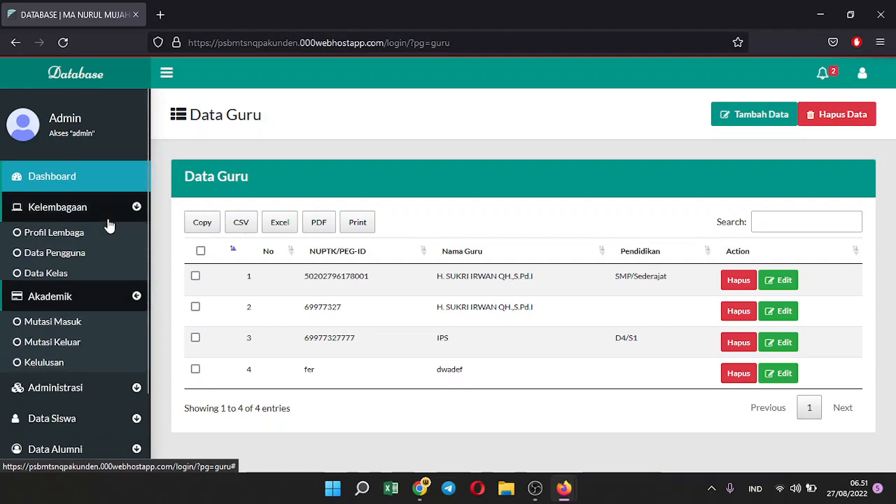
left_click(73, 321)
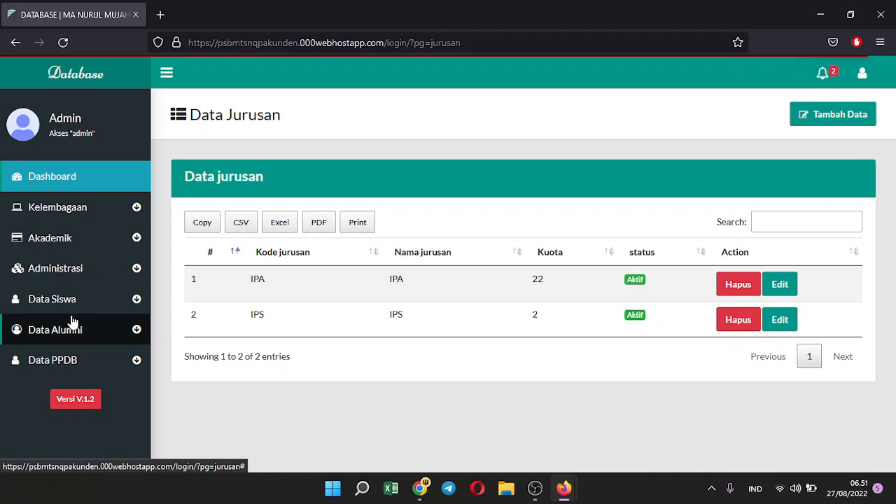
left_click(91, 238)
left_click(83, 208)
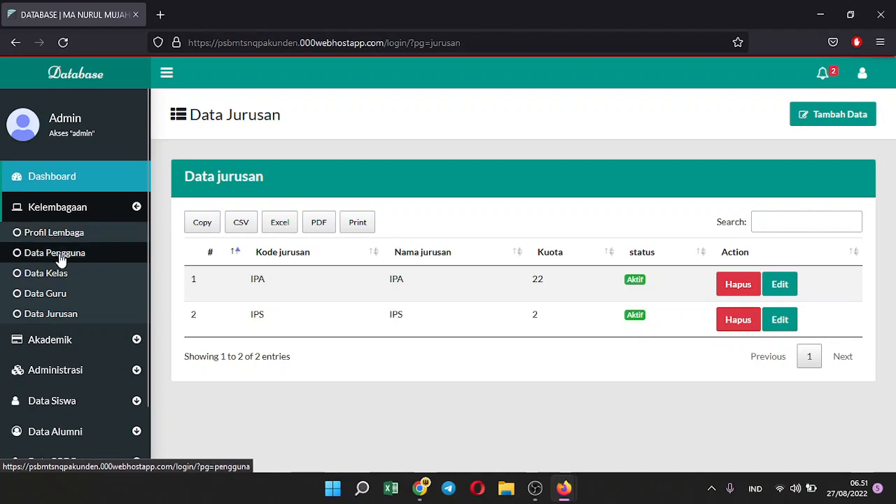
left_click(116, 210)
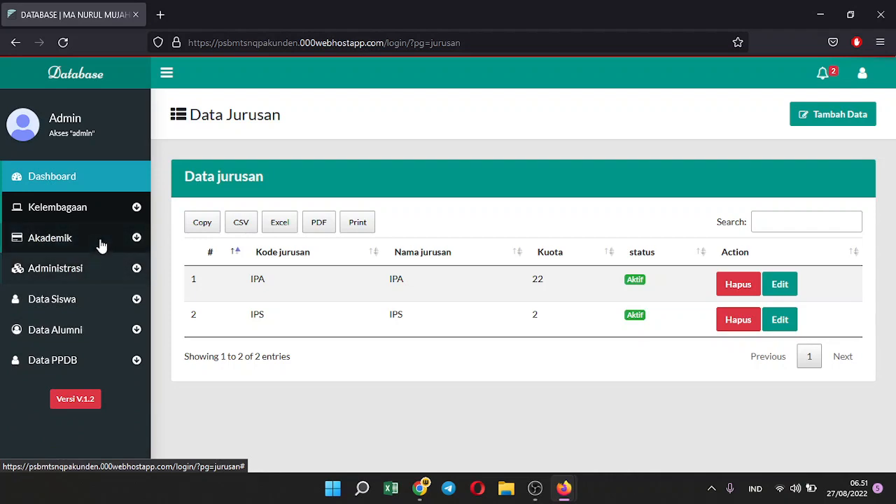
left_click(98, 238)
Start a new incoming transfer, visiting the letter number, entry date and NISN fields
left_click(94, 263)
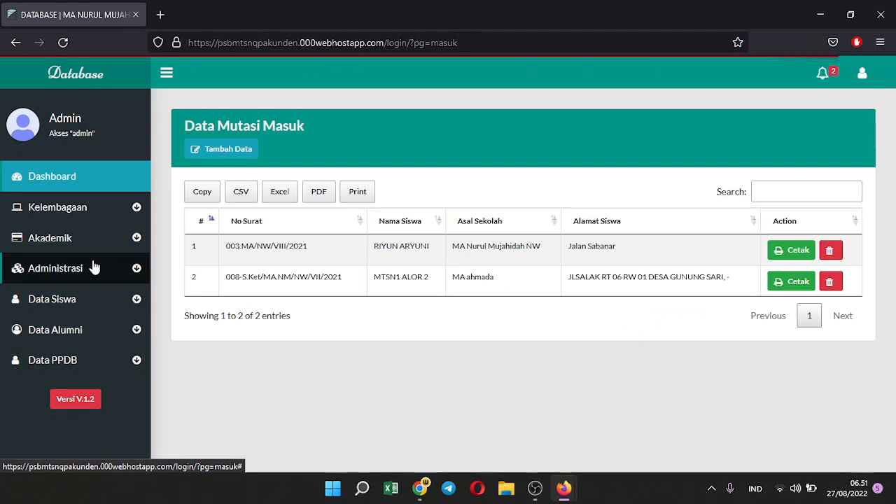
left_click(218, 151)
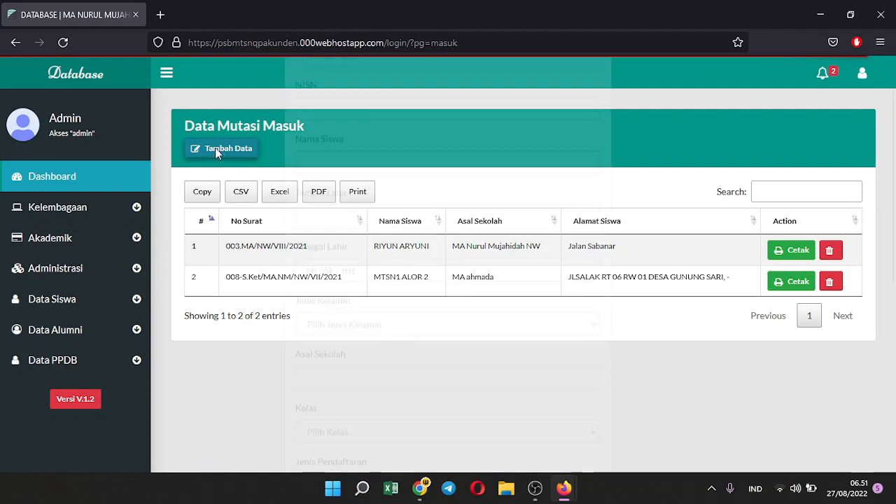
left_click(364, 155)
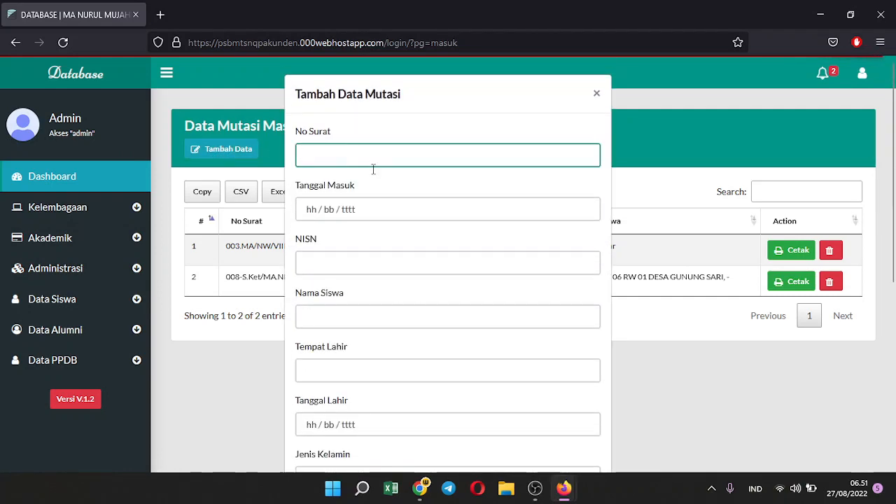
left_click(379, 207)
left_click(519, 273)
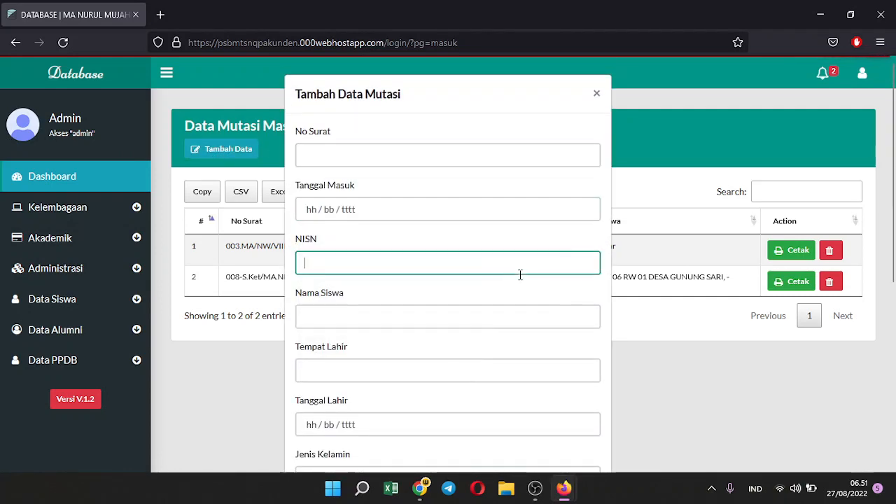
Keep Pindahan as registration type, check class choices, then close the form unsaved
scroll(520, 294, "down", 4)
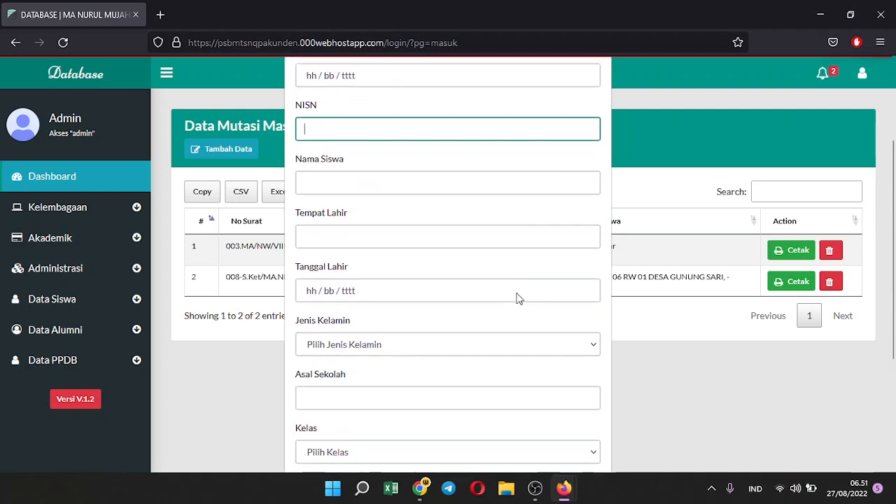
left_click(492, 373)
left_click(490, 358)
left_click(466, 317)
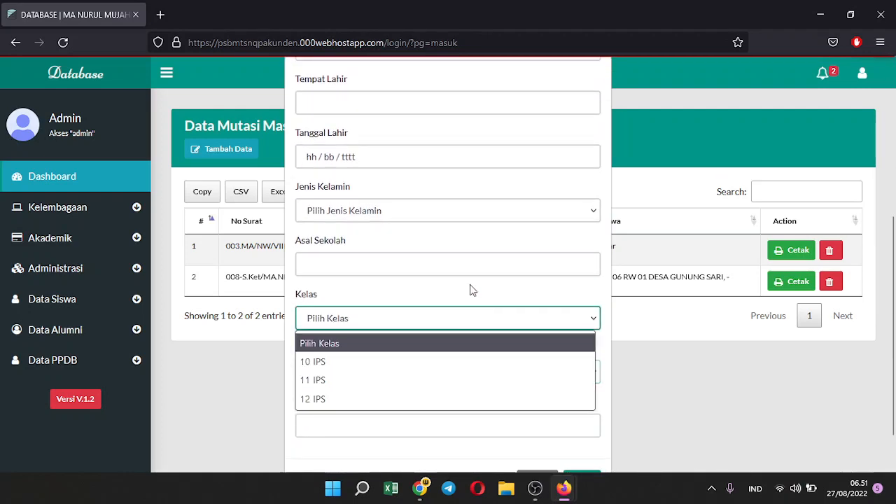
left_click(452, 265)
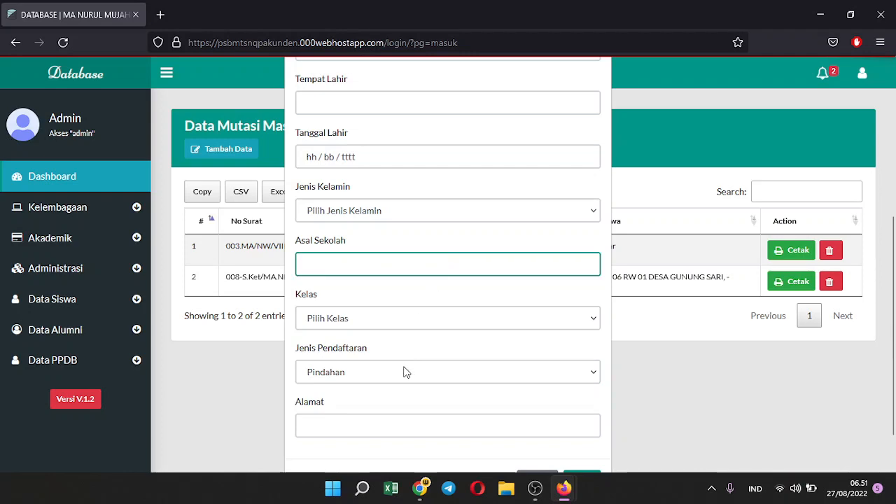
scroll(620, 164, "up", 5)
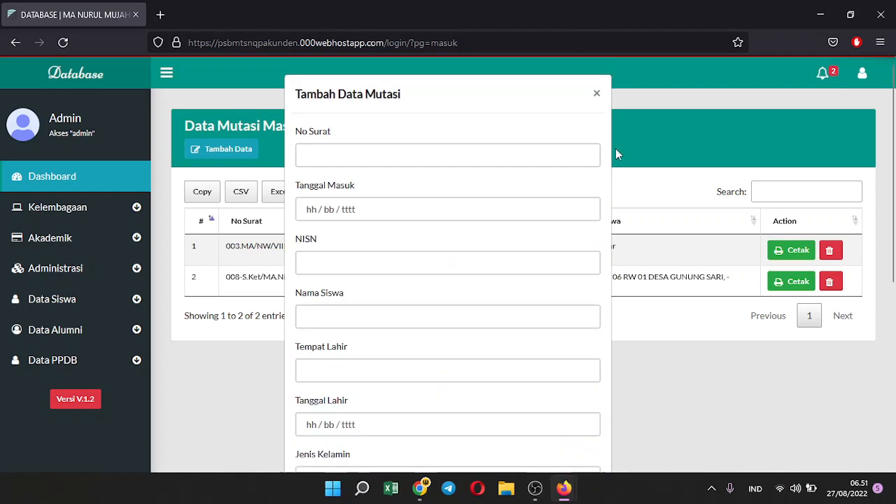
left_click(594, 94)
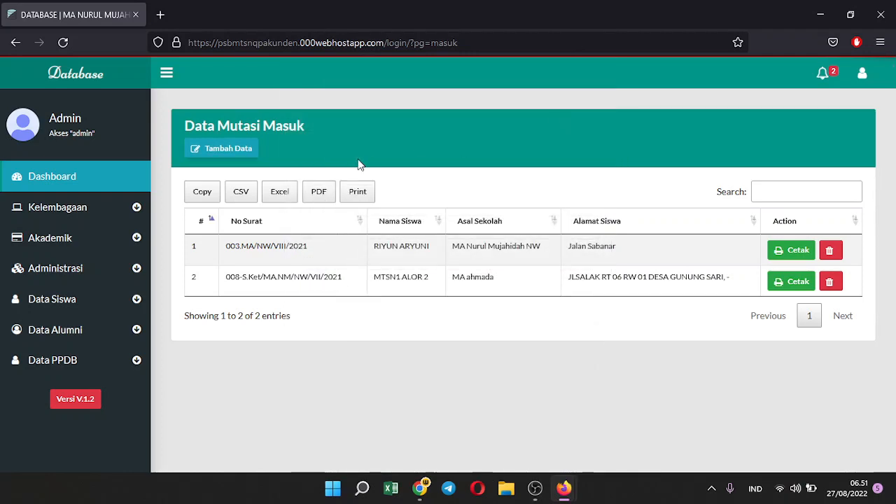
left_click(809, 258)
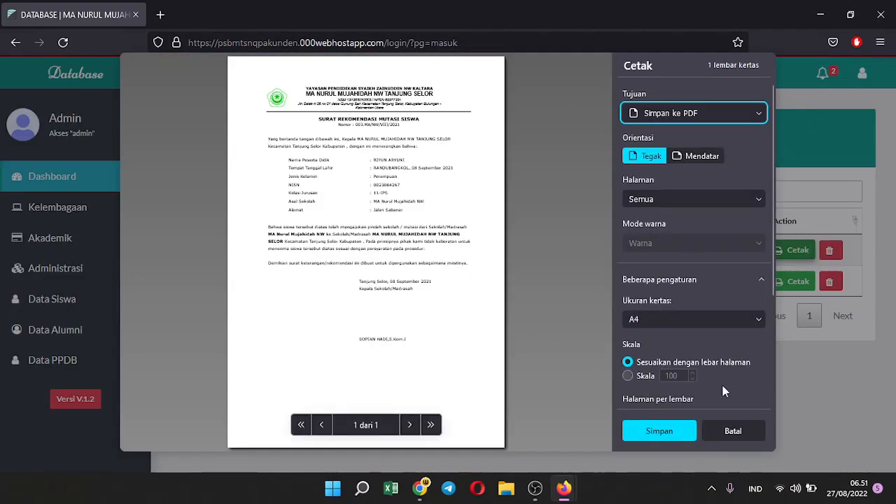
left_click(752, 431)
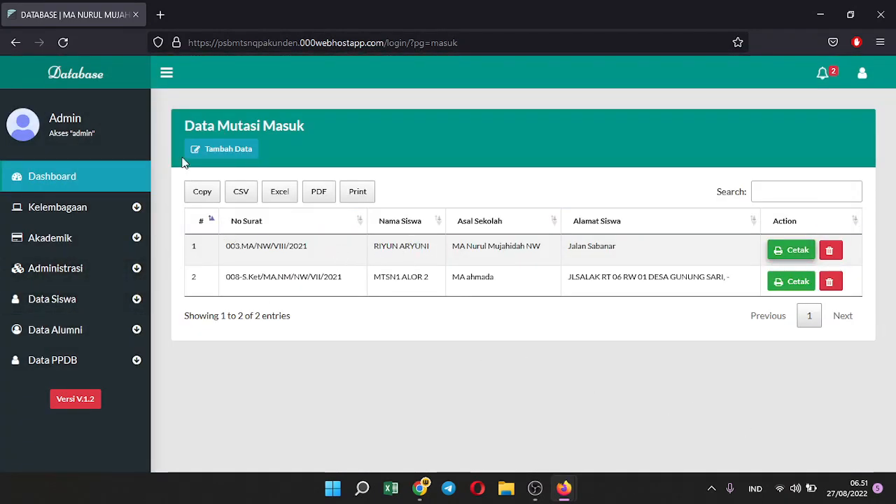
left_click(87, 302)
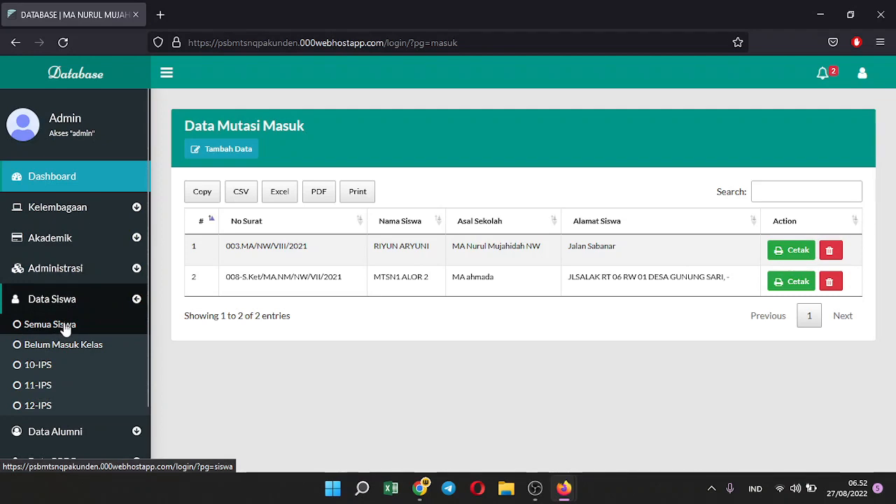
left_click(100, 248)
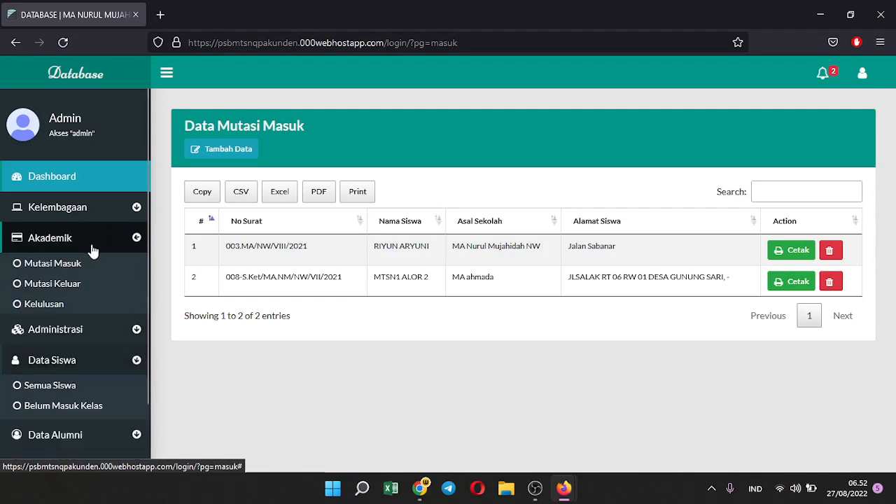
Open Mutasi Keluar, start a new outgoing transfer choosing a student, then close it unsaved
left_click(65, 291)
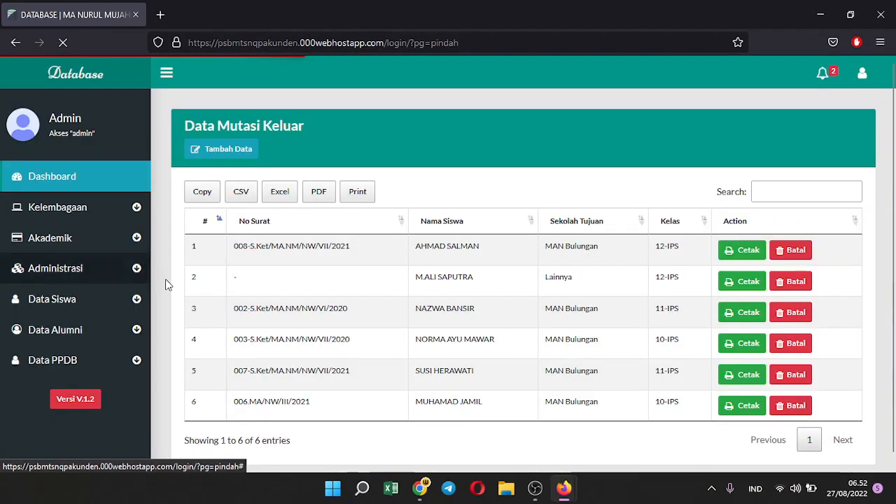
left_click(217, 147)
left_click(358, 156)
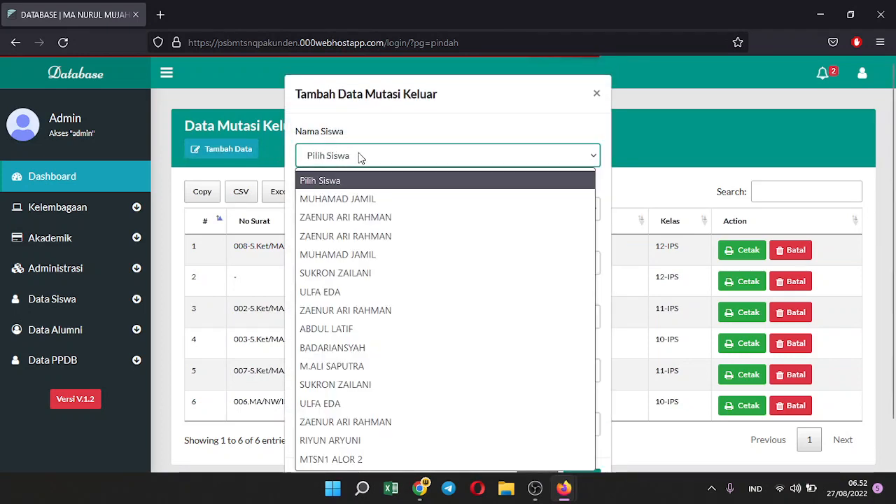
left_click(357, 198)
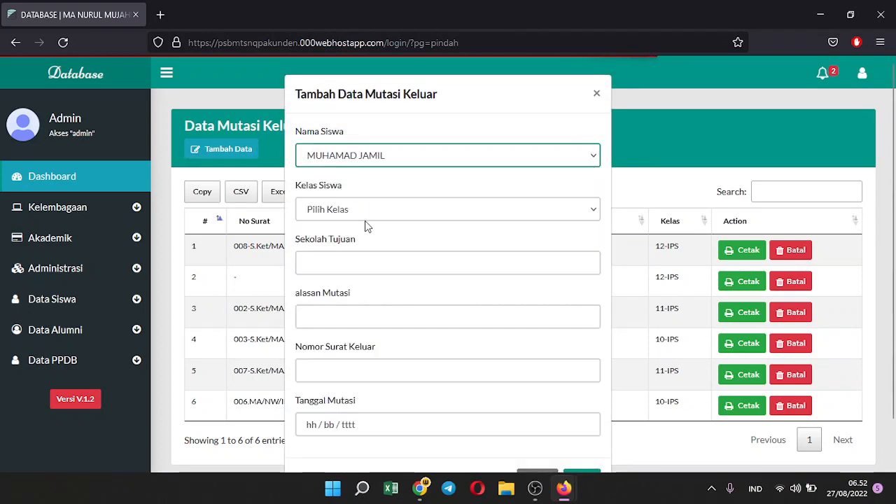
left_click(373, 210)
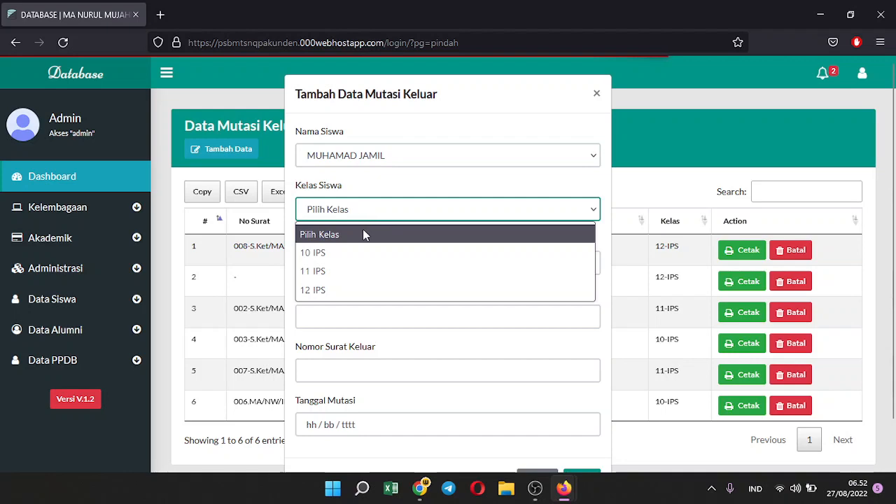
left_click(396, 359)
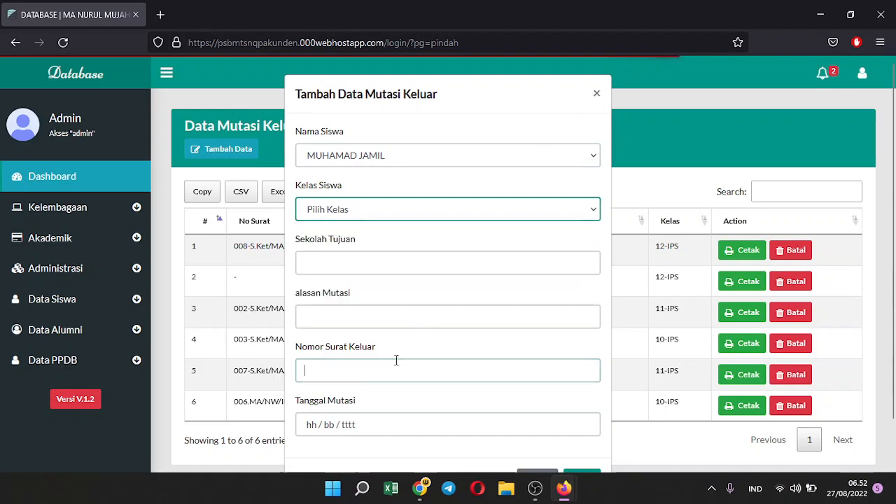
left_click(330, 315)
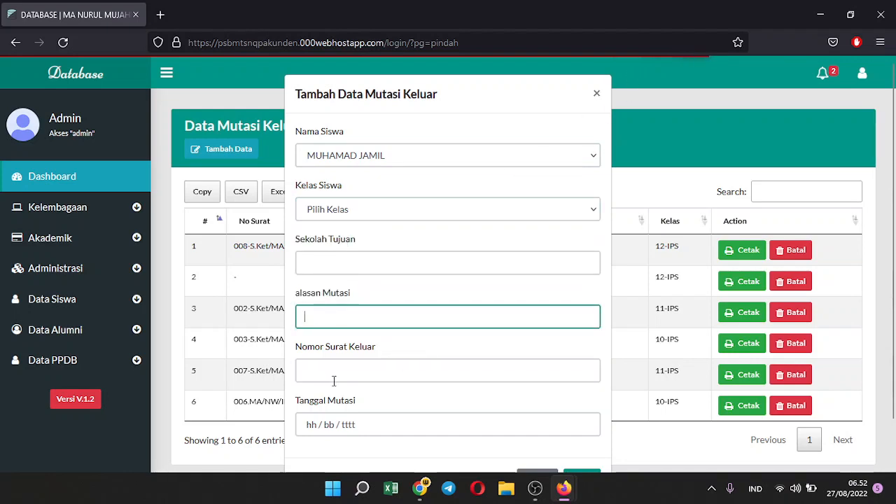
scroll(420, 336, "down", 2)
left_click(550, 432)
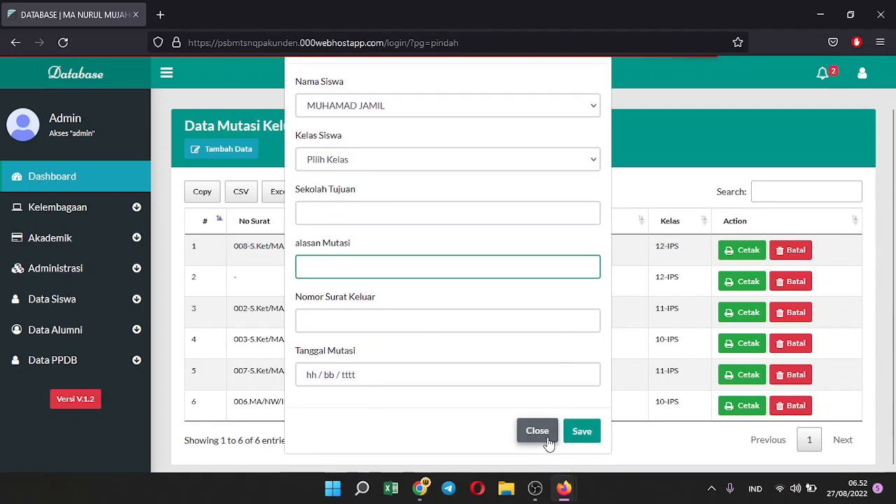
left_click(758, 253)
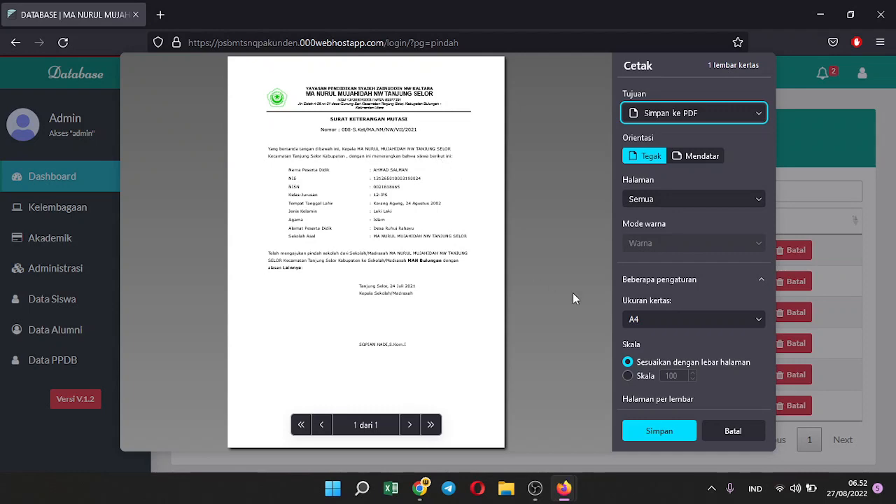
left_click(732, 429)
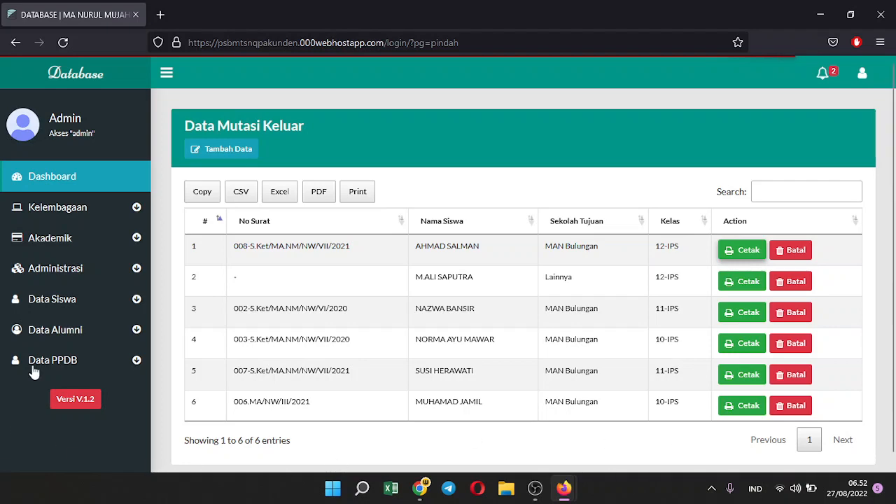
left_click(62, 268)
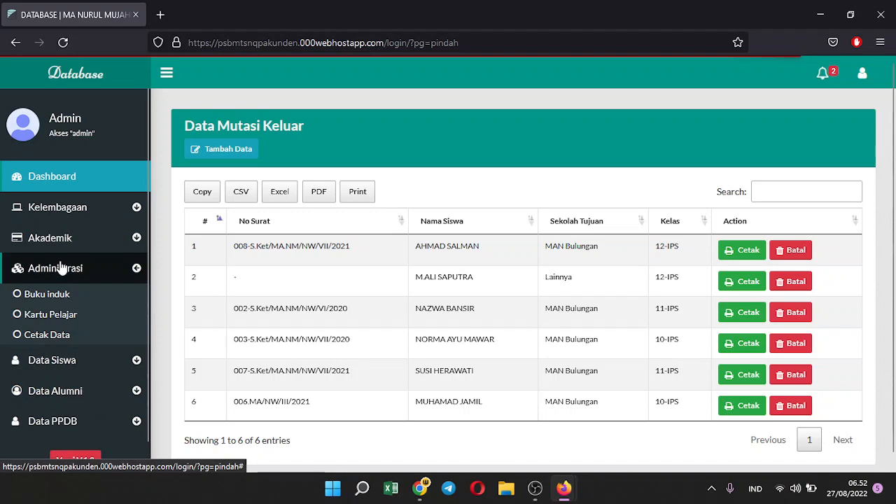
left_click(72, 239)
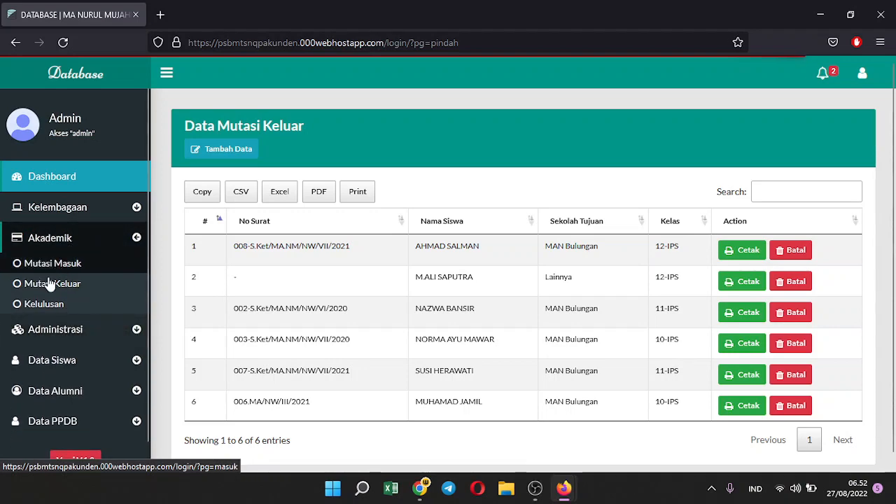
List class 12-IPS on Data Calon Alumni, choose graduation year 2022, and run Luluskan
left_click(44, 304)
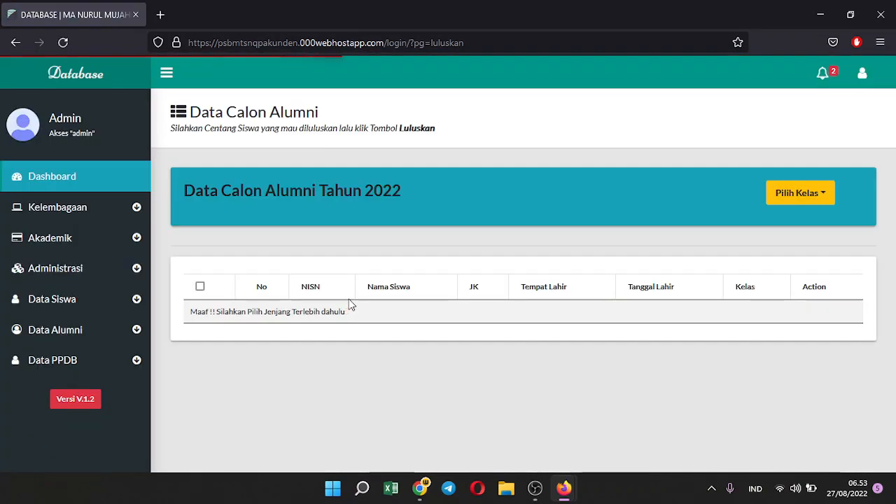
left_click(785, 199)
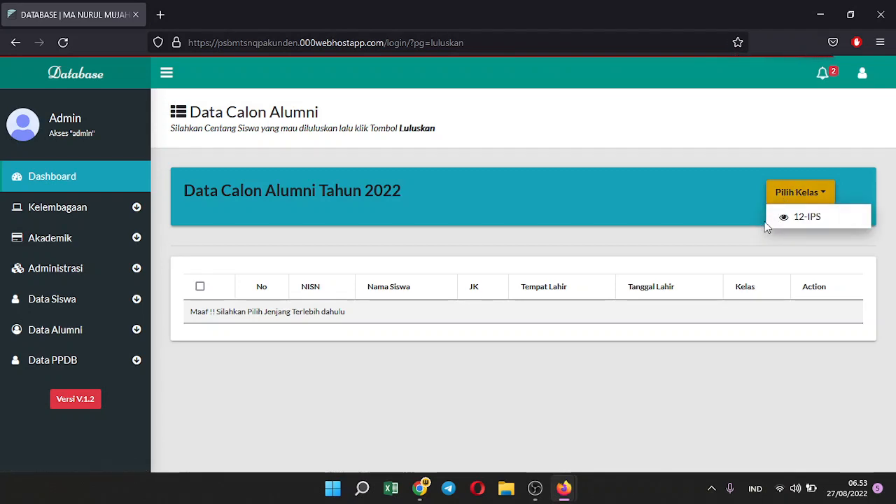
left_click(796, 218)
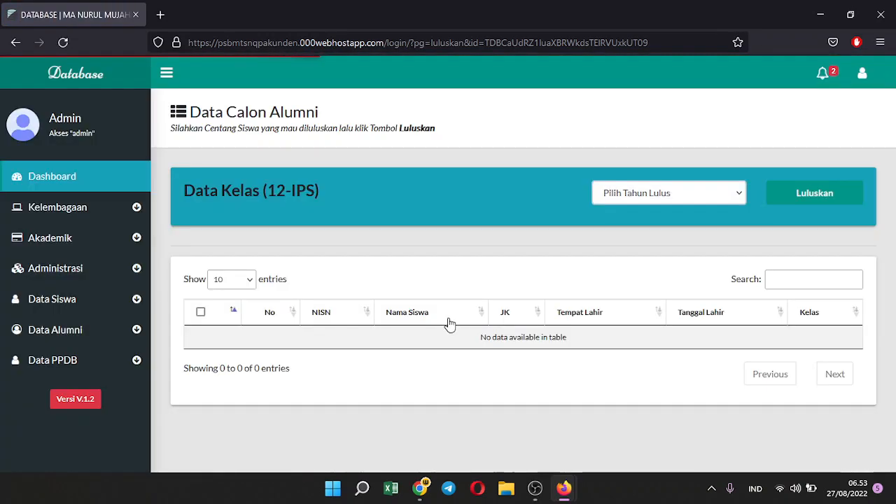
left_click(652, 198)
left_click(626, 290)
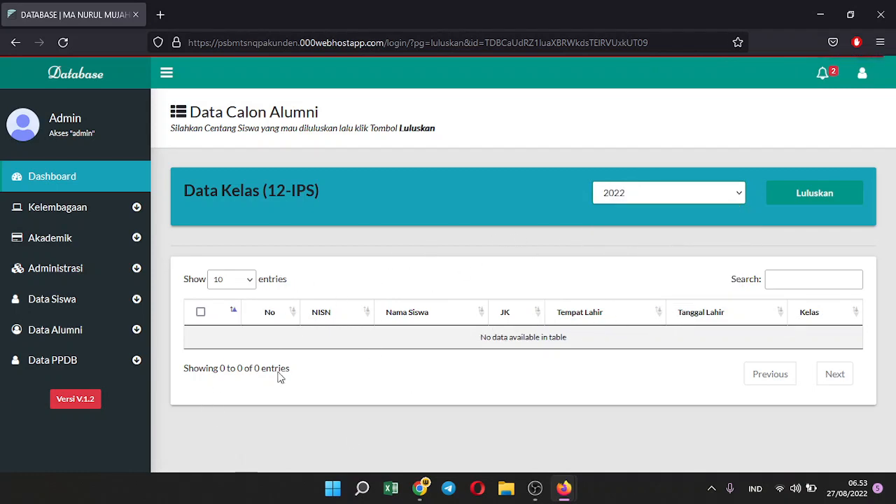
left_click(805, 193)
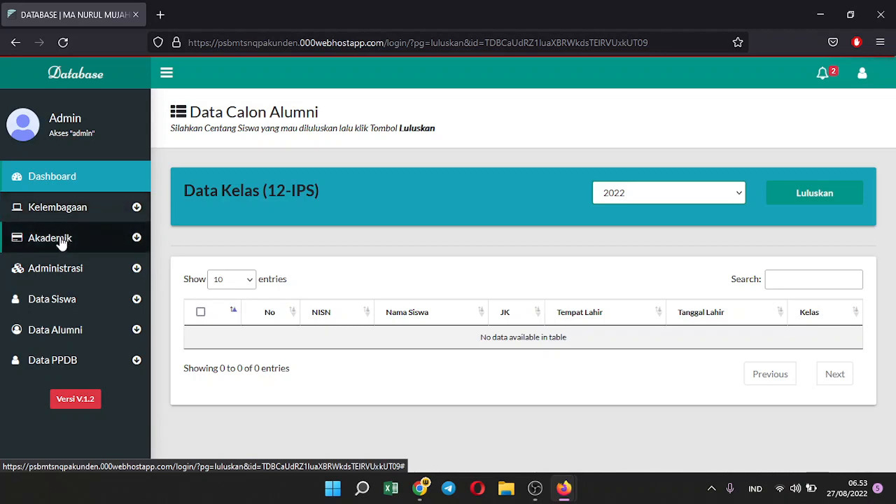
Open Buku induk, preview its Cetak Data print, cancel, and re-expand Administrasi
left_click(77, 277)
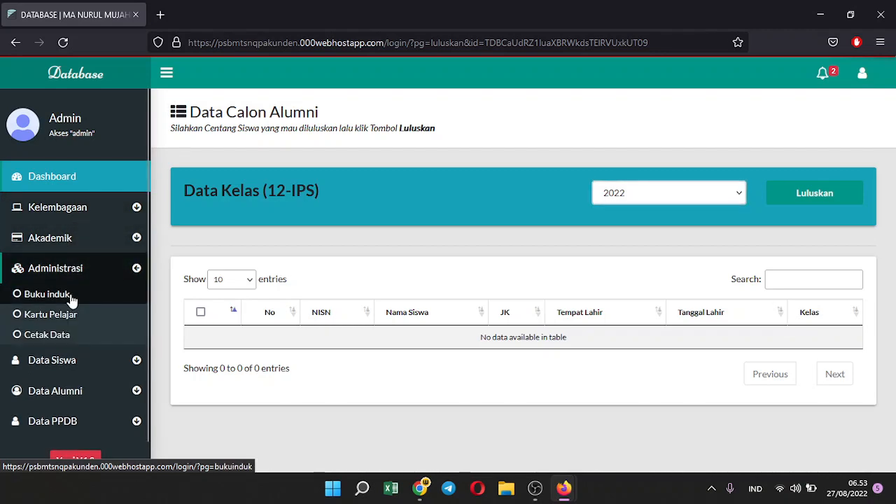
left_click(70, 300)
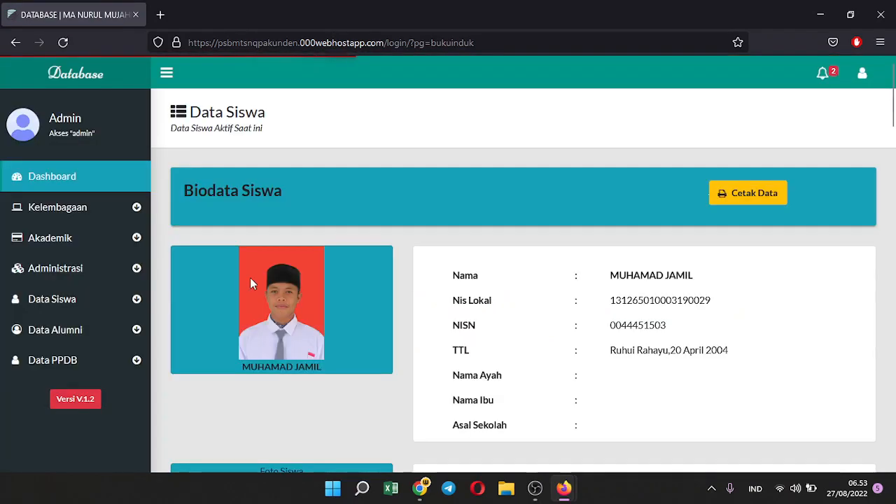
scroll(615, 294, "down", 5)
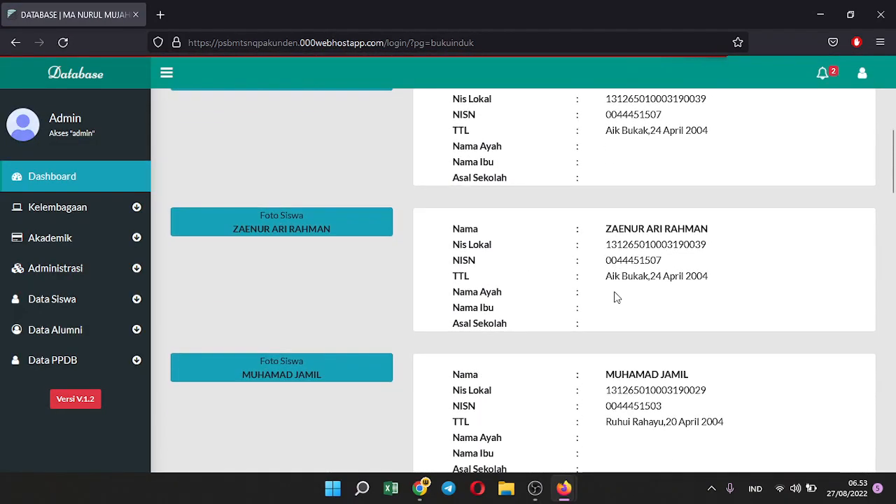
scroll(614, 300, "up", 3)
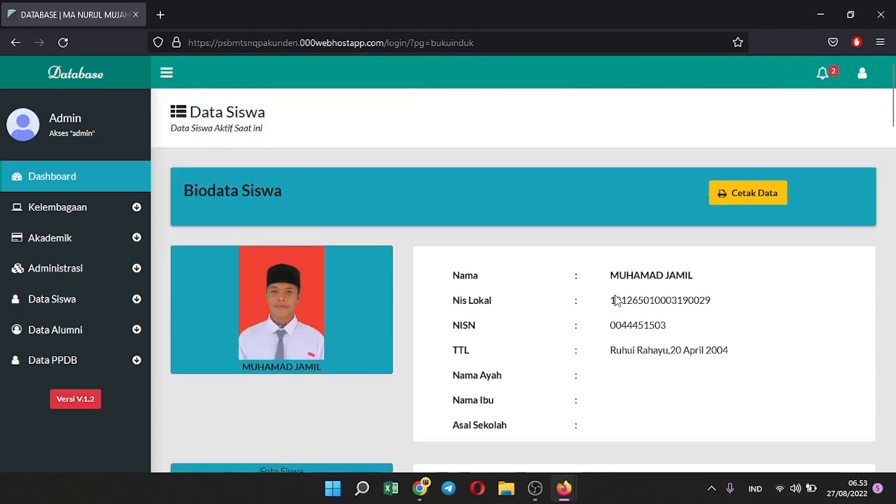
left_click(730, 191)
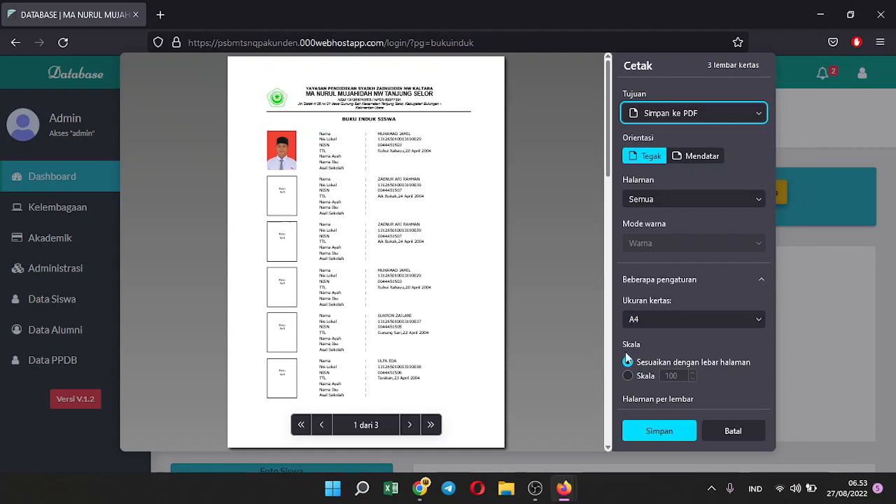
left_click(733, 431)
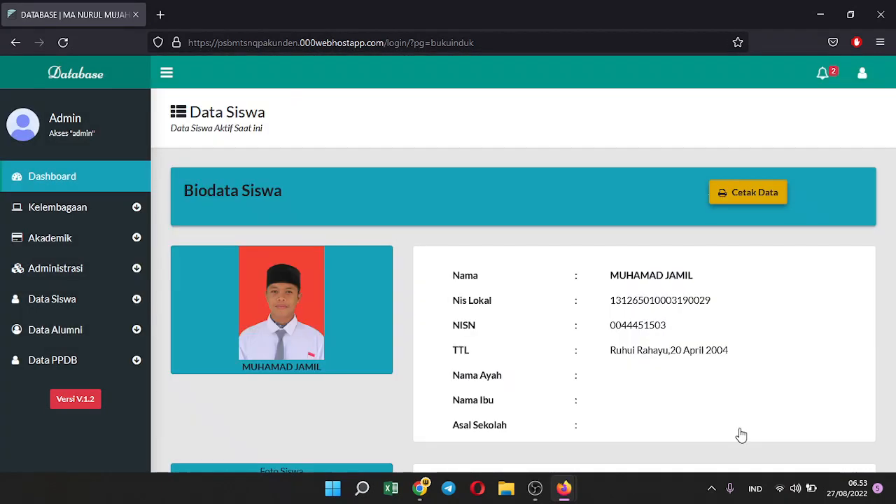
left_click(110, 273)
Open Kartu Pelajar settings and review the template, stamp, signature, print date and card preview
left_click(91, 321)
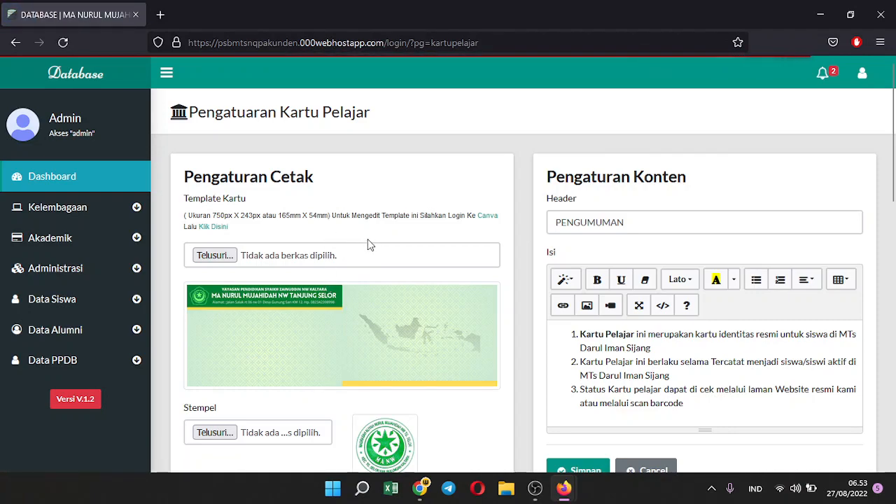
scroll(366, 242, "down", 3)
scroll(371, 245, "up", 4)
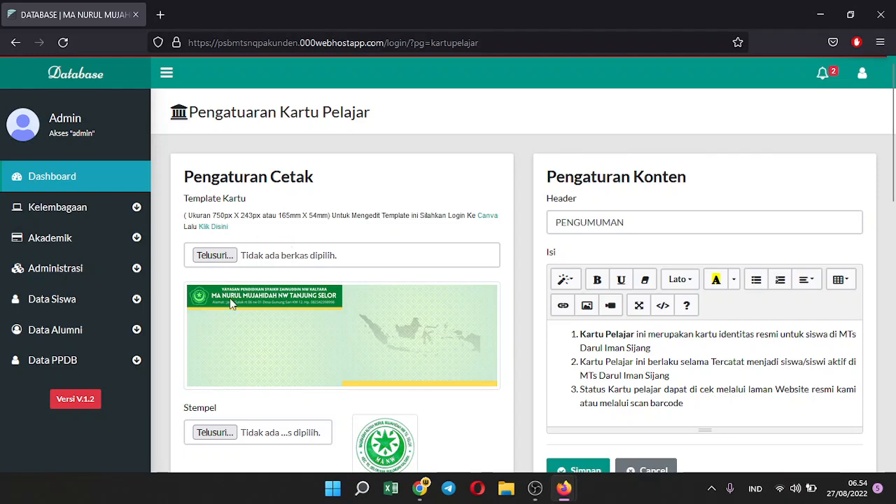
scroll(231, 302, "down", 1)
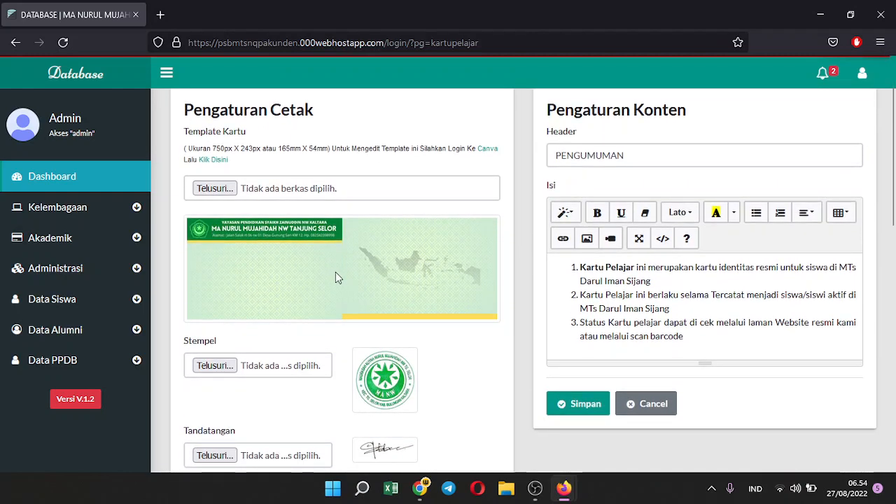
scroll(335, 273, "down", 2)
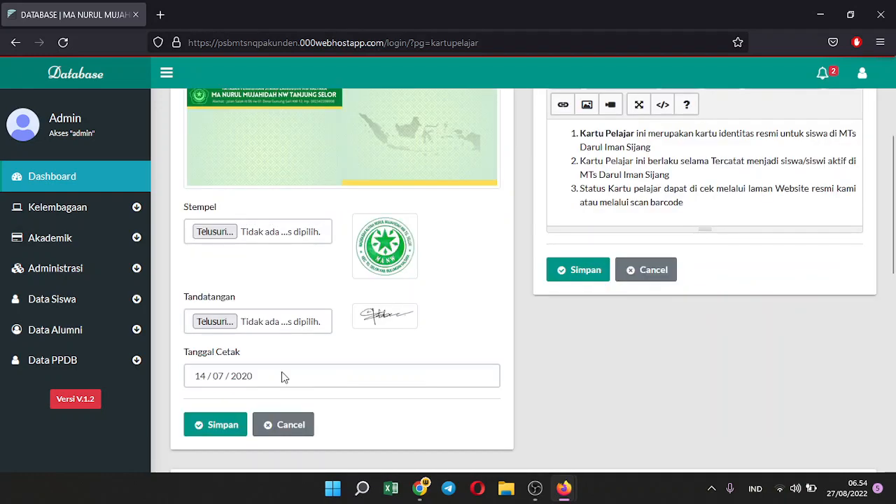
scroll(685, 348, "down", 4)
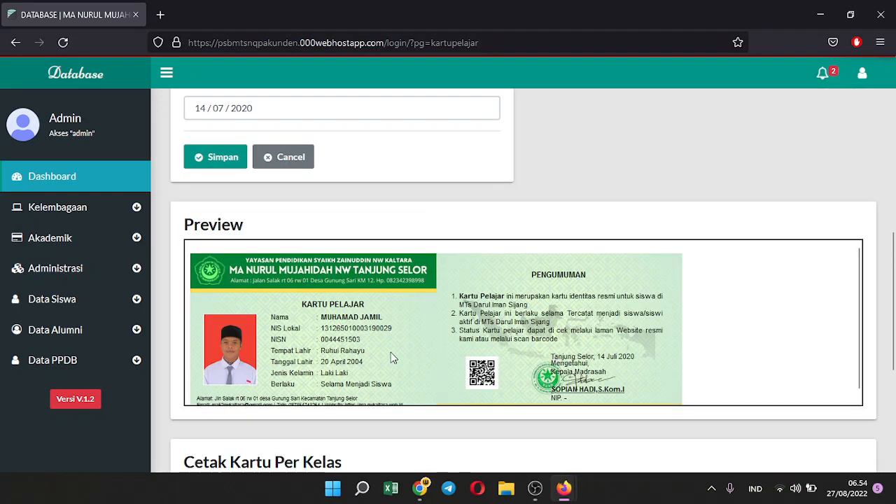
scroll(747, 338, "down", 3)
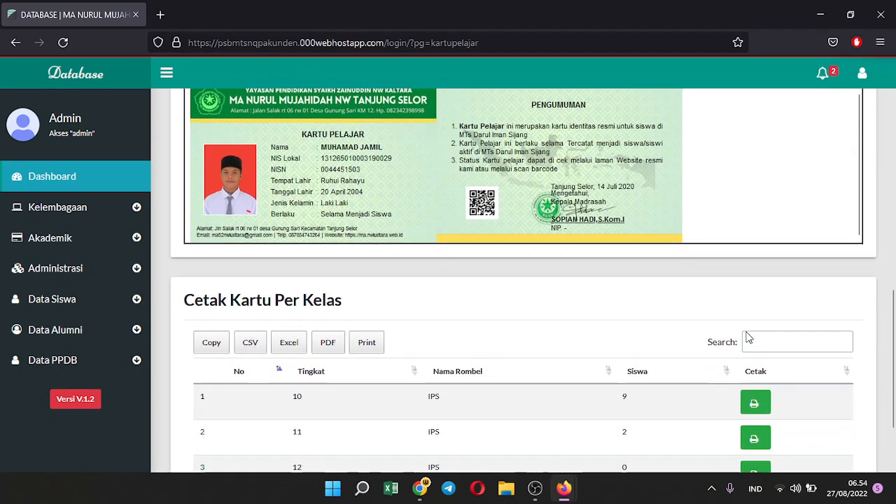
scroll(746, 340, "up", 1)
scroll(325, 302, "up", 1)
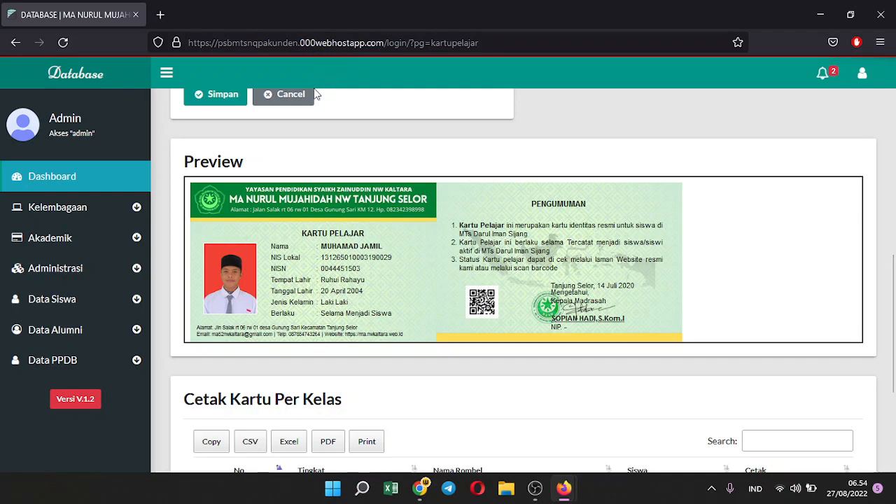
scroll(236, 183, "up", 1)
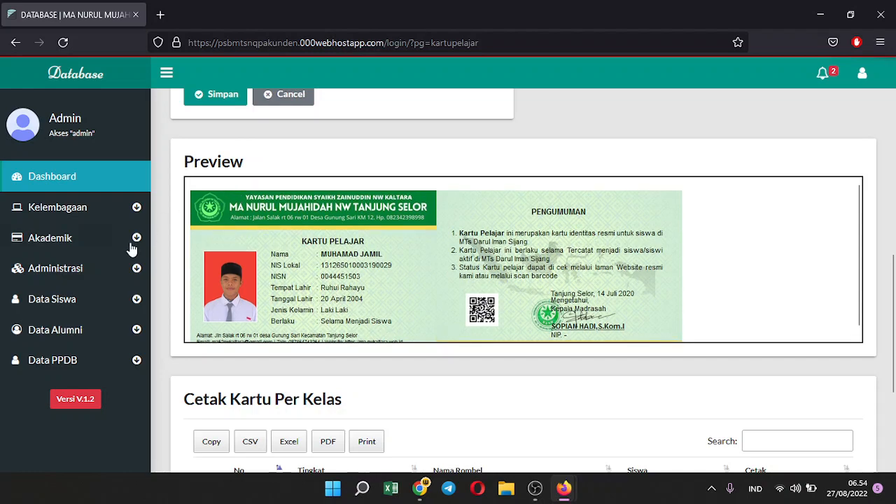
scroll(349, 200, "up", 6)
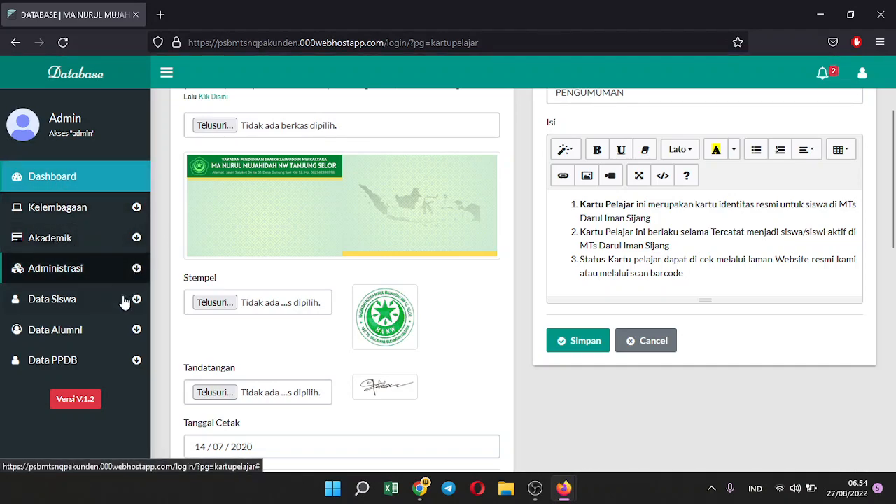
Open the Cetak Data page and preview the first student's enrolment letter, cancelling its print
left_click(112, 271)
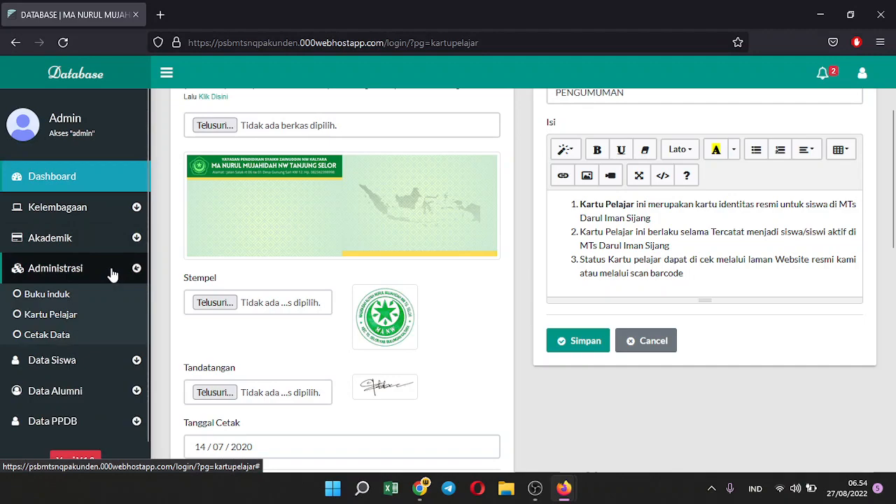
left_click(64, 337)
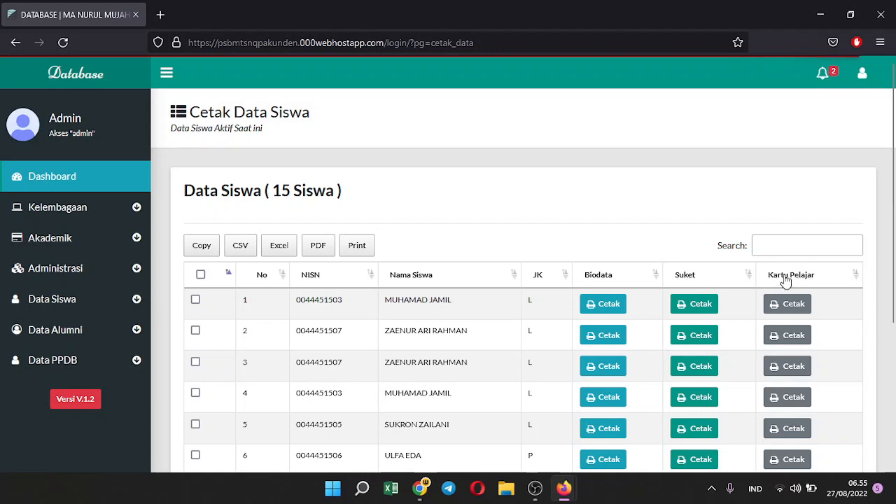
scroll(783, 284, "down", 2)
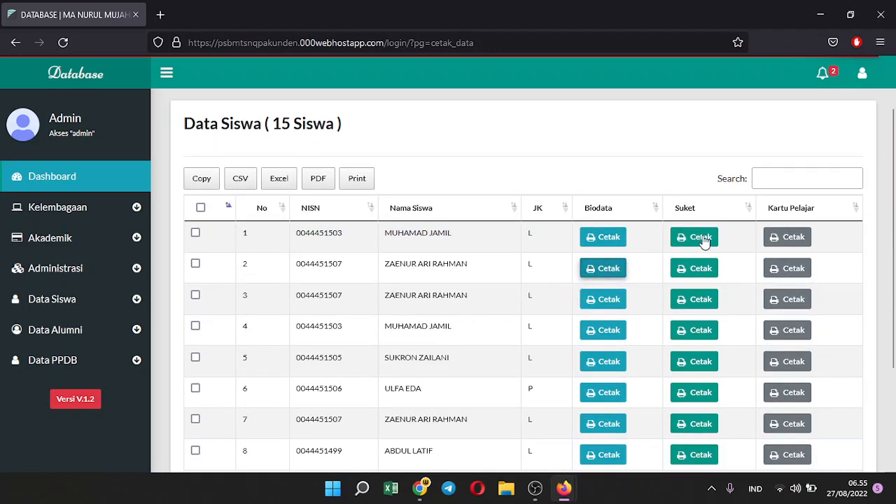
left_click(700, 237)
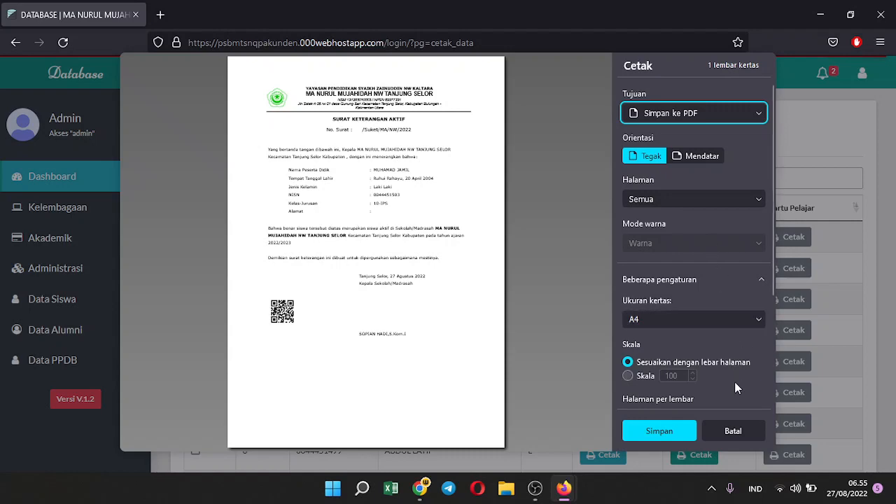
left_click(727, 434)
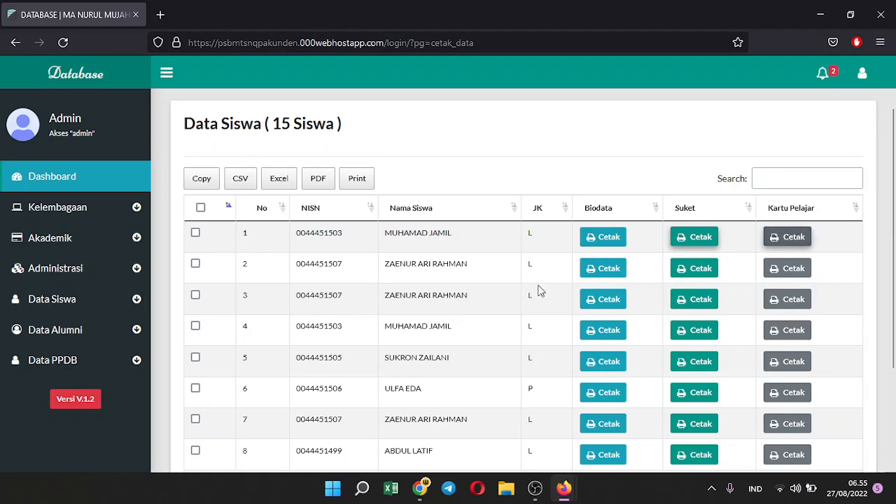
Preview the first student's student card, cancel it, then preview his biodata form
left_click(797, 238)
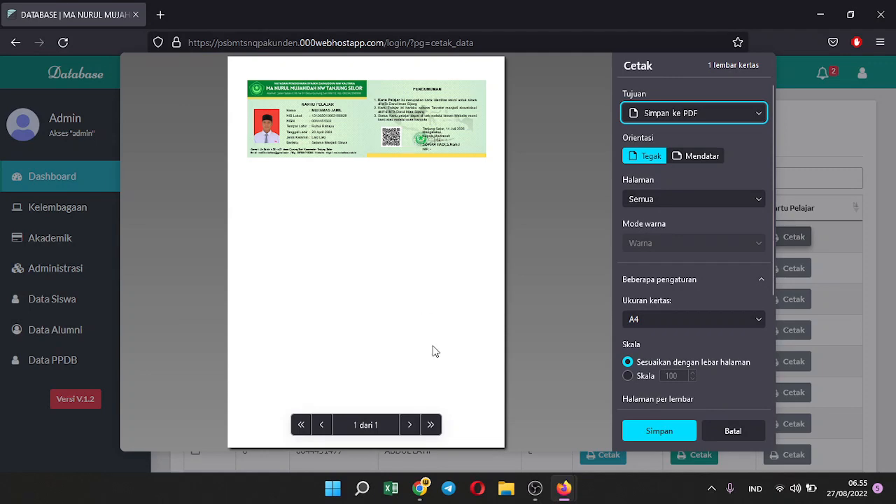
left_click(379, 126)
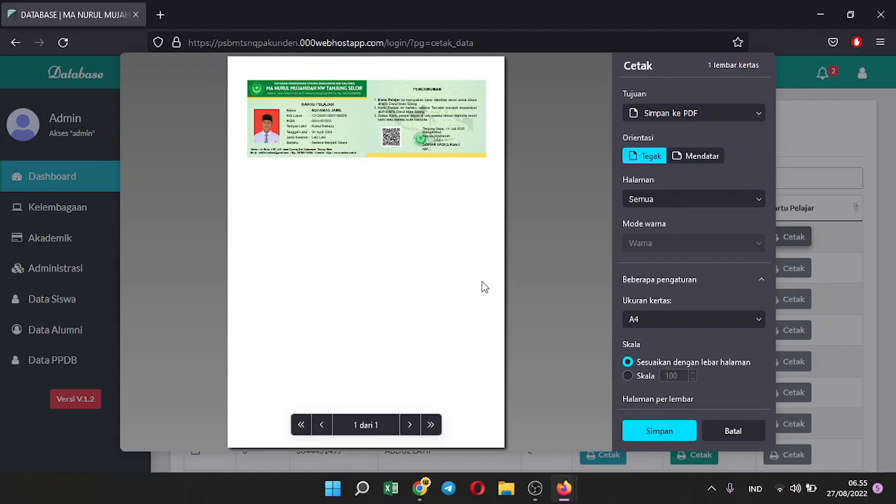
left_click(751, 428)
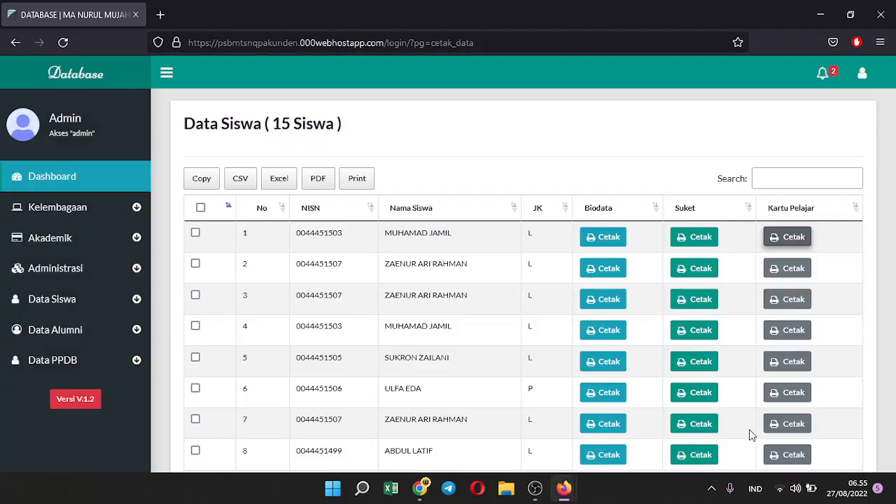
left_click(590, 237)
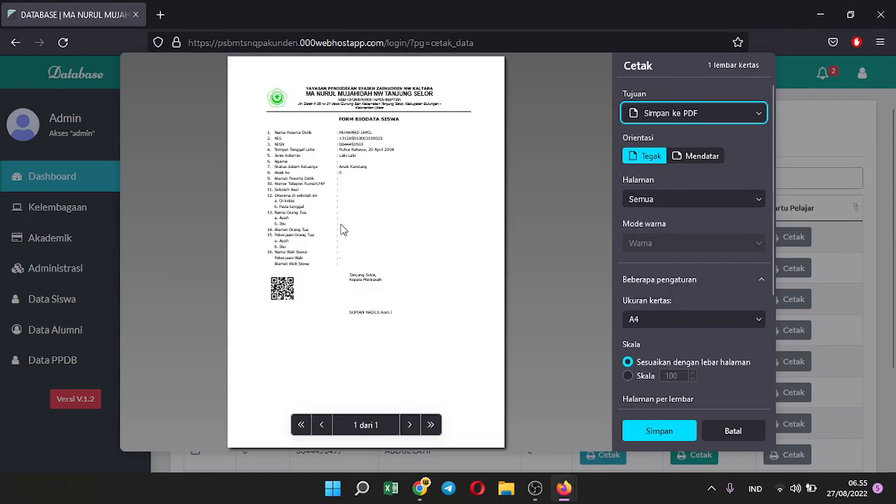
Cancel the biodata print and open the list of all active students
left_click(735, 429)
left_click(43, 272)
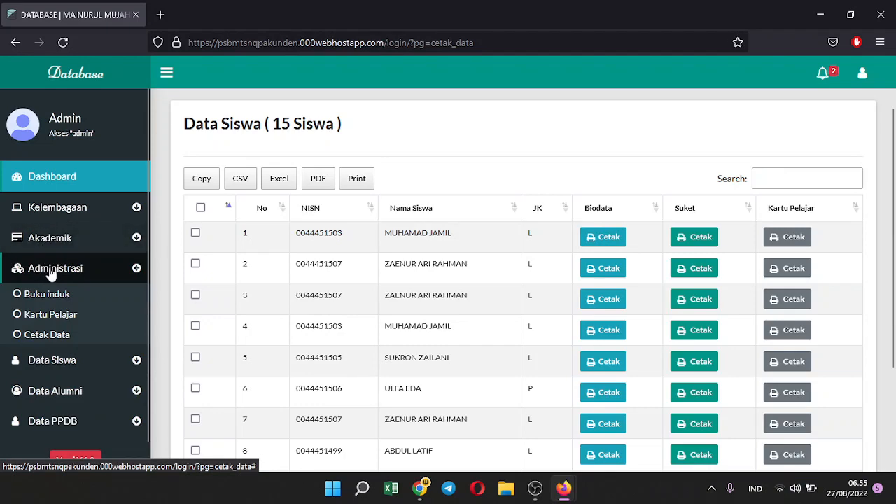
left_click(45, 277)
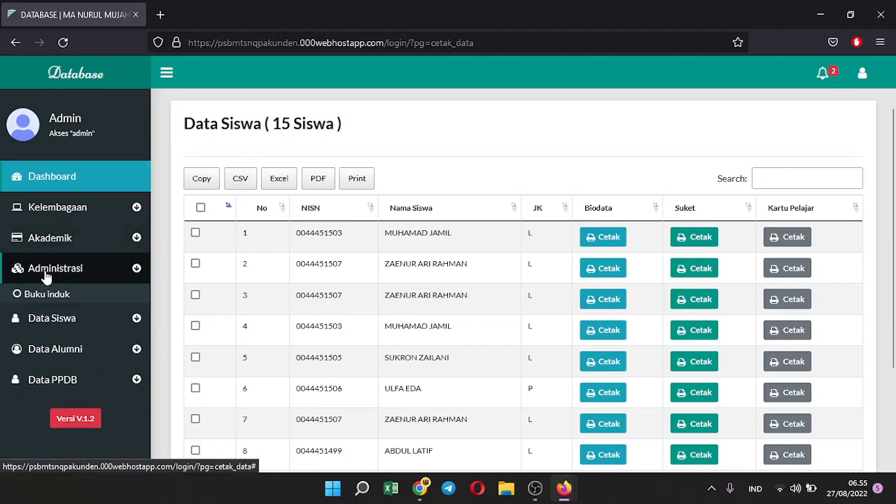
left_click(75, 299)
left_click(82, 326)
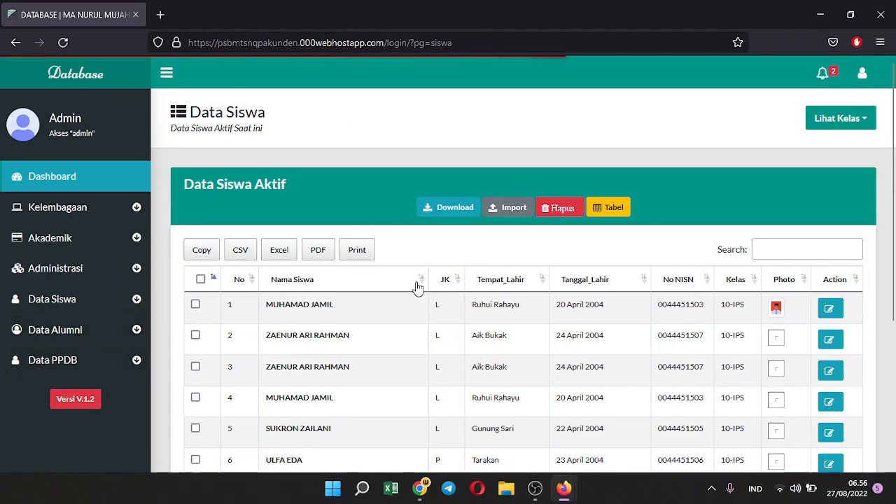
scroll(418, 287, "down", 3)
scroll(416, 280, "up", 3)
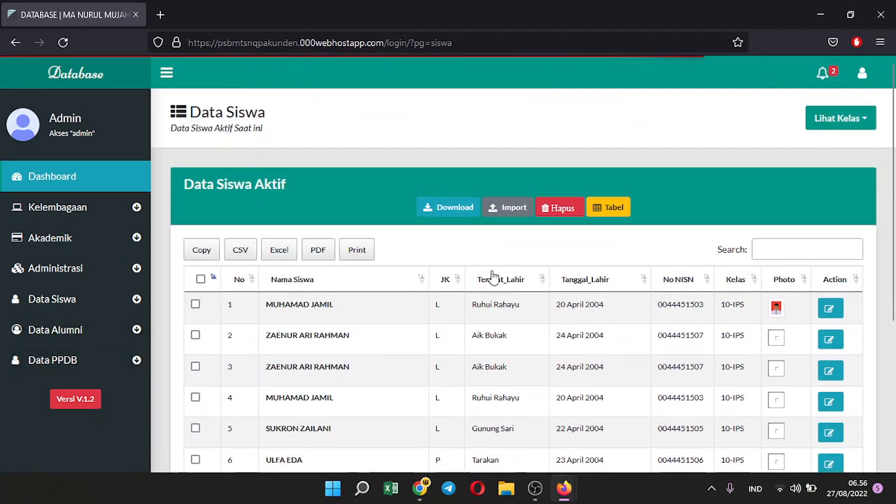
Save the table column display settings so NIK appears beside NISN, and reload the list
left_click(609, 207)
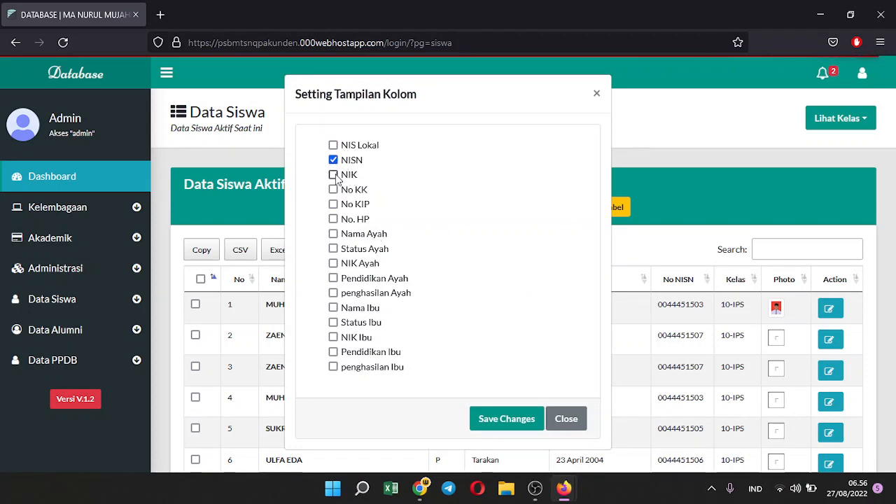
left_click(525, 422)
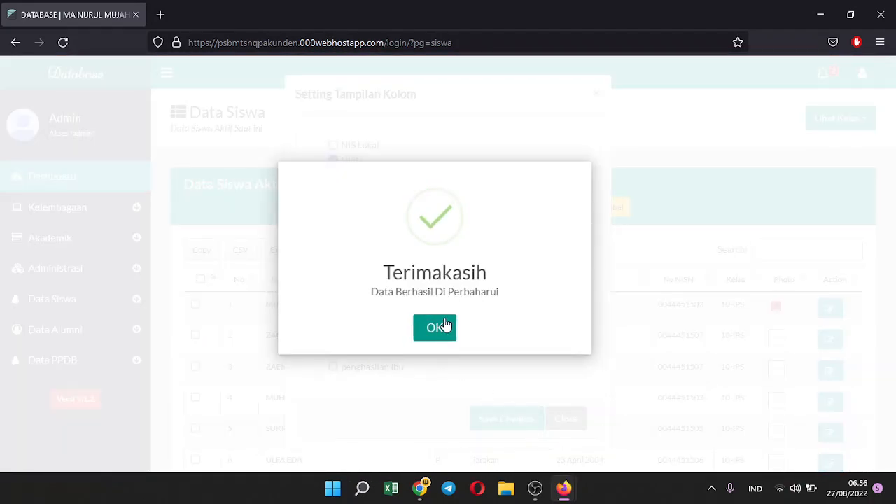
left_click(445, 326)
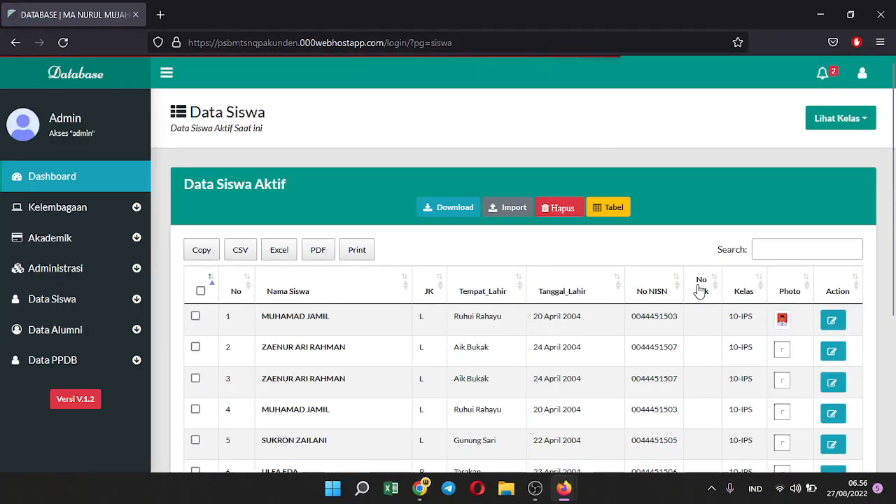
Open row 1's student edit form, scroll through it, and select his Username value
left_click(831, 321)
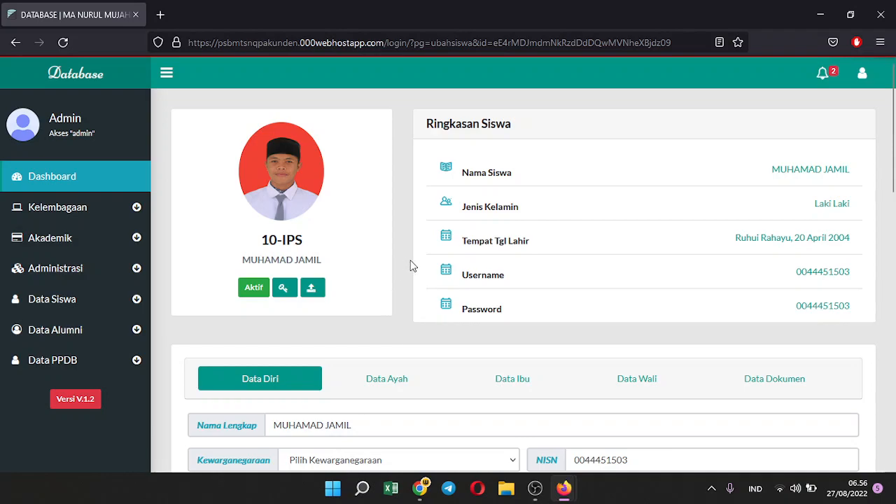
scroll(412, 265, "down", 2)
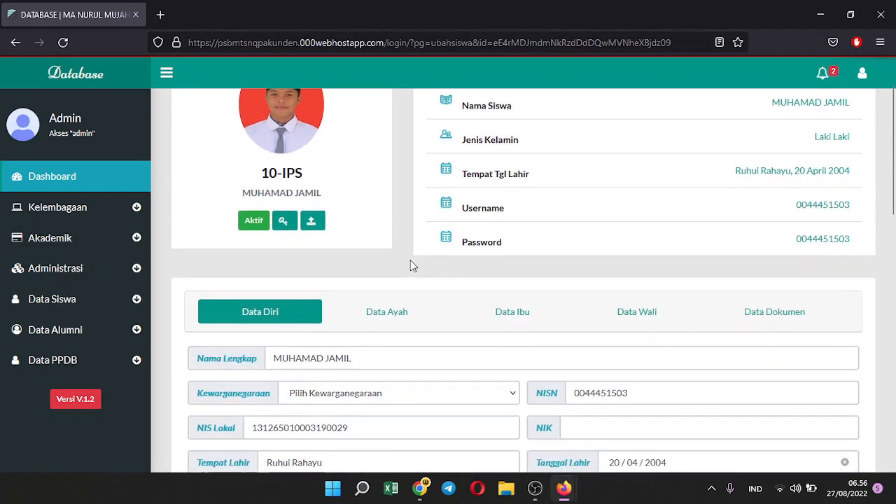
scroll(413, 265, "down", 4)
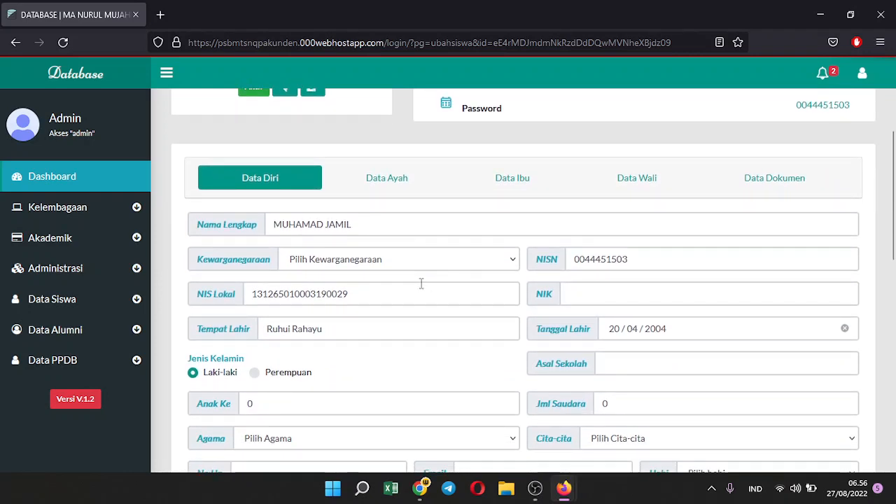
scroll(411, 278, "up", 4)
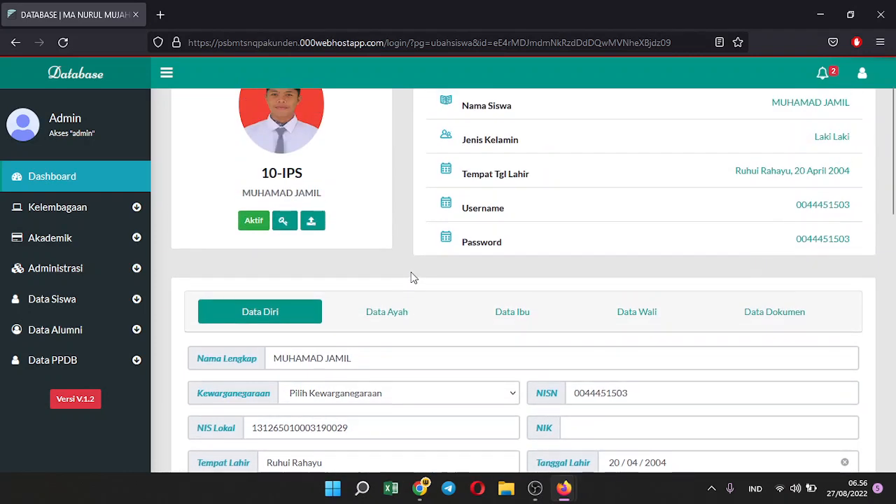
scroll(433, 259, "up", 2)
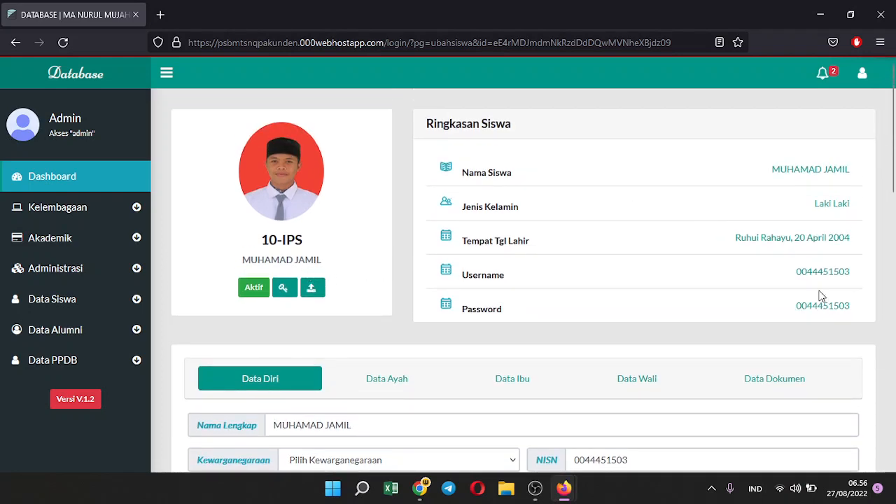
double_click(809, 270)
key("ctrl+c")
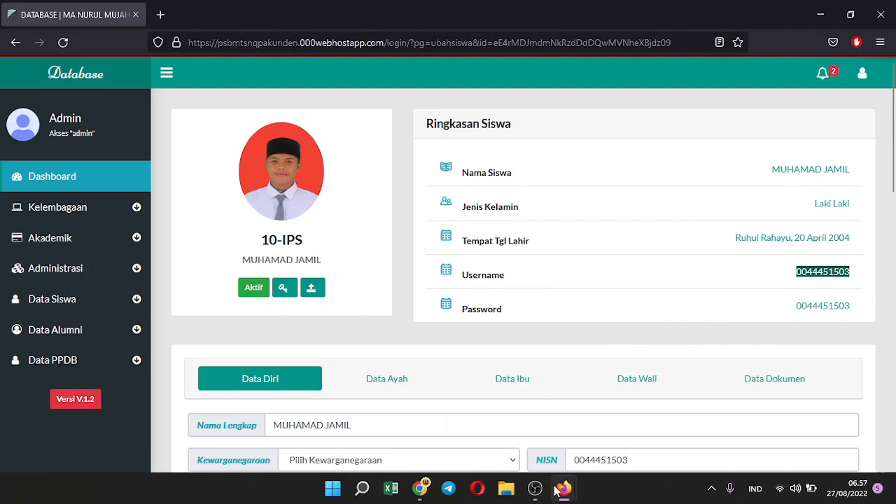
On the public site's Data Siswa page, log in via LOGIN SISWA with the student's NISN and password
mouse_move(568, 497)
left_click(627, 453)
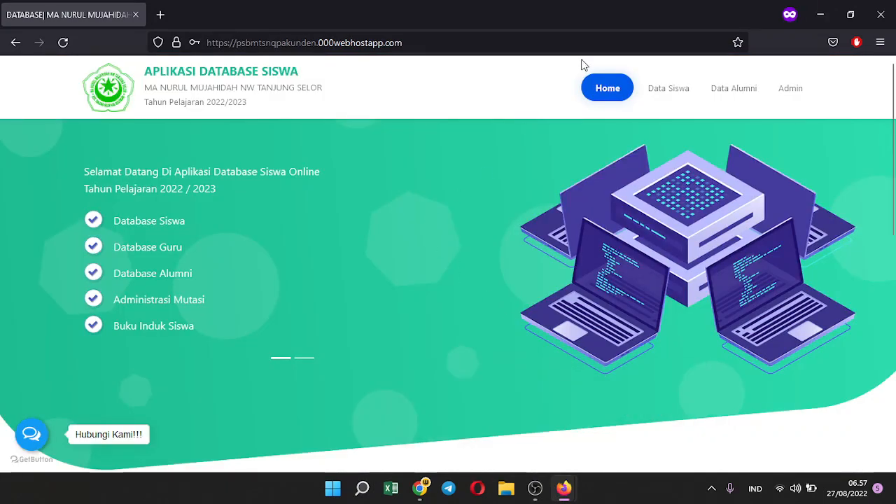
left_click(652, 91)
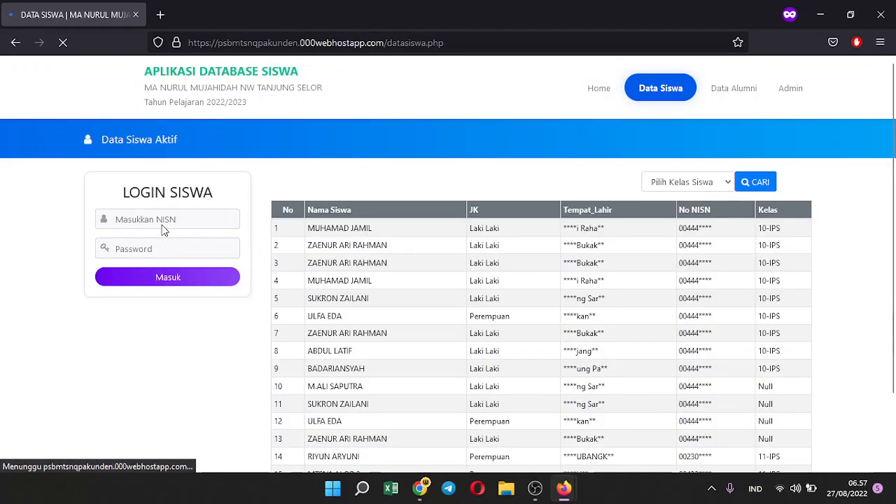
left_click(190, 216)
left_click(189, 217)
key("ctrl+v")
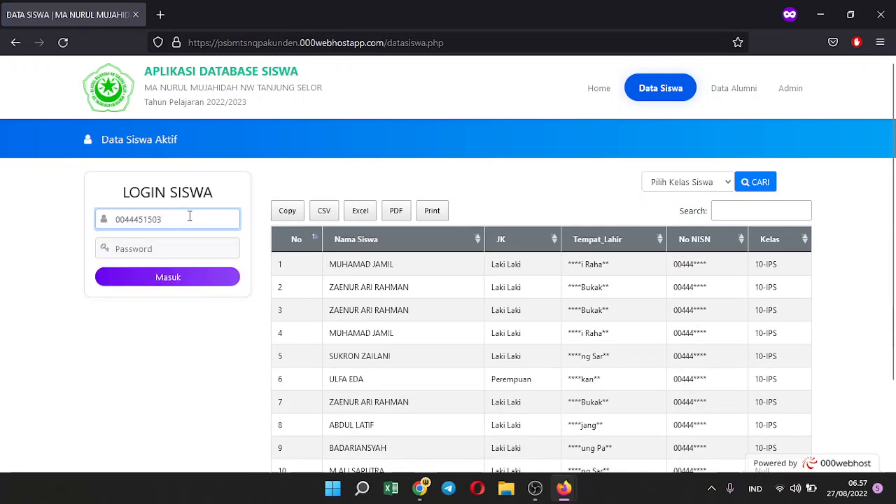
left_click(157, 244)
key("ctrl+v")
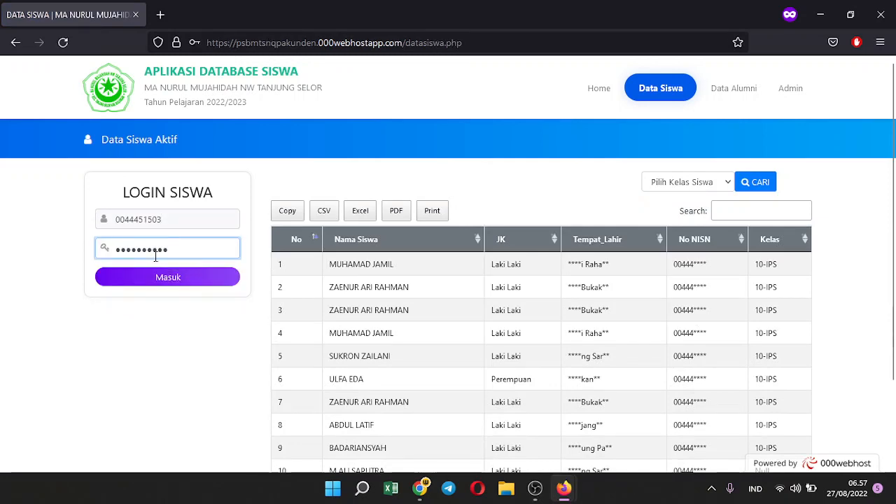
left_click(166, 277)
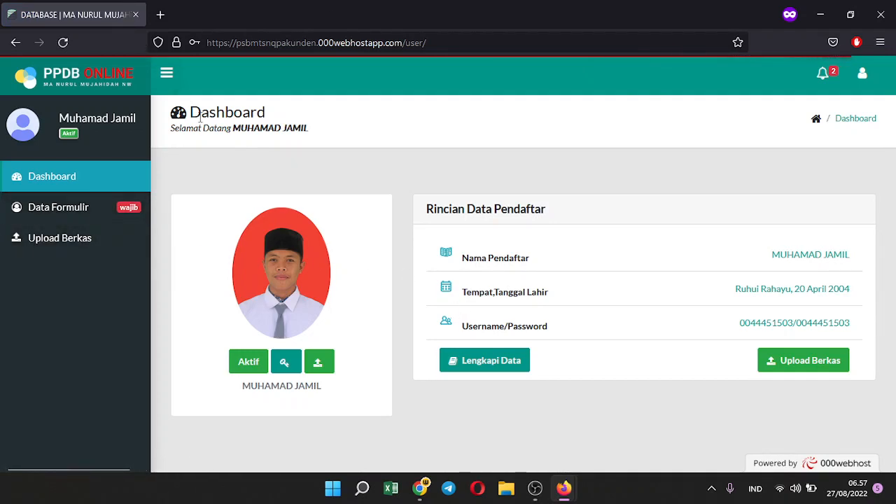
Open Lengkapi Data and set citizenship WNI, Anak Ke 4 and Jml Saudara 4
left_click(489, 361)
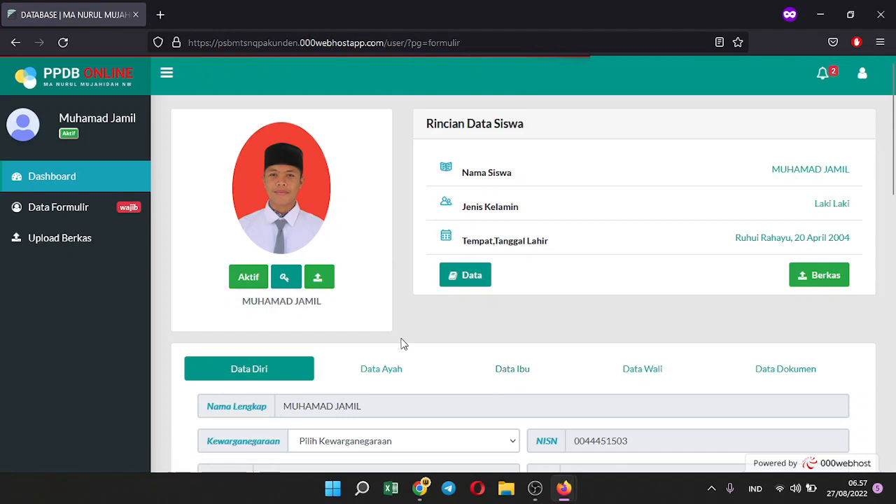
scroll(401, 343, "down", 2)
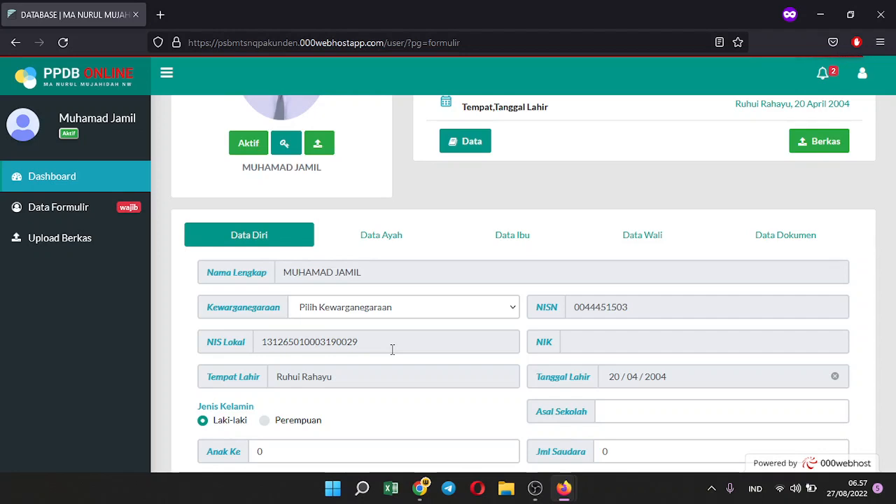
left_click(413, 308)
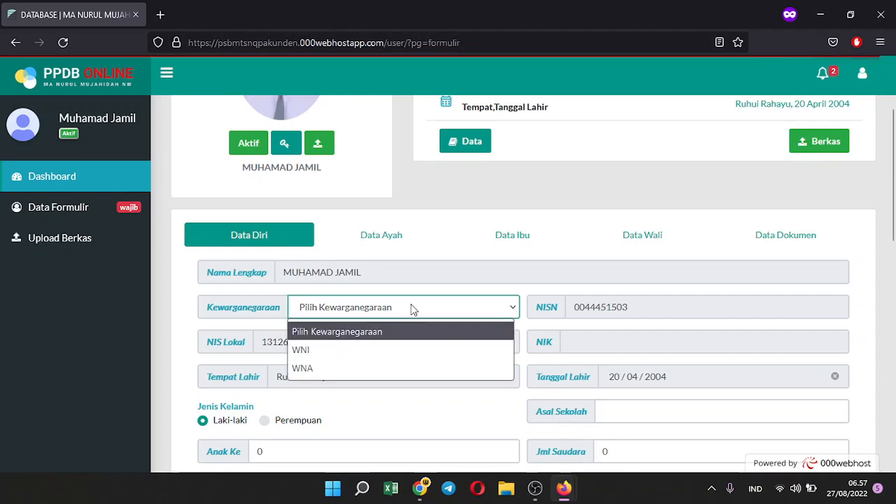
left_click(377, 348)
scroll(377, 349, "down", 3)
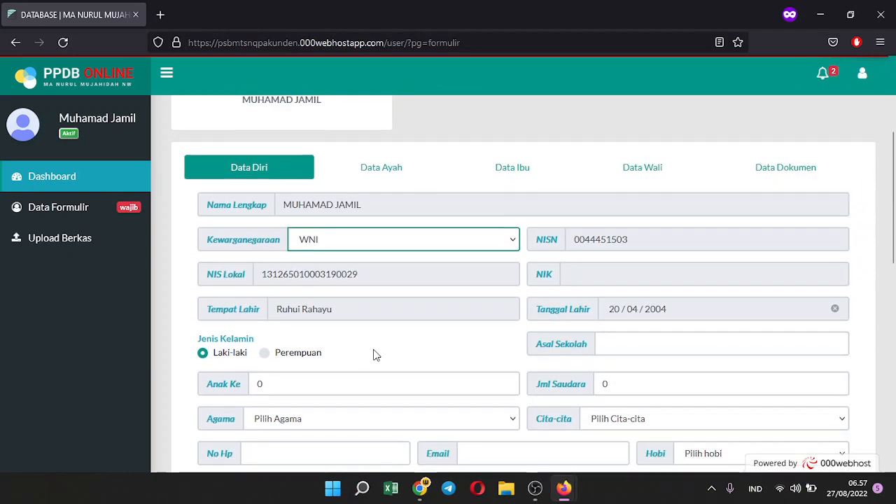
left_click(326, 317)
key("BackSpace")
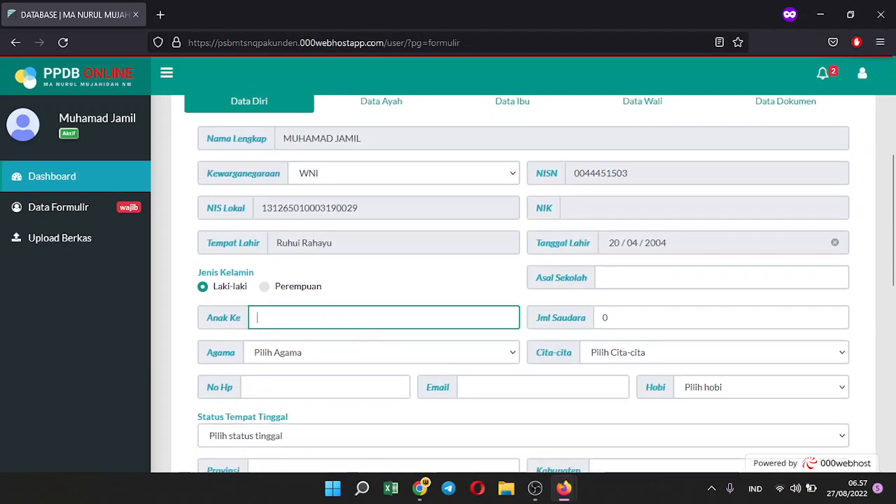
left_click(608, 316)
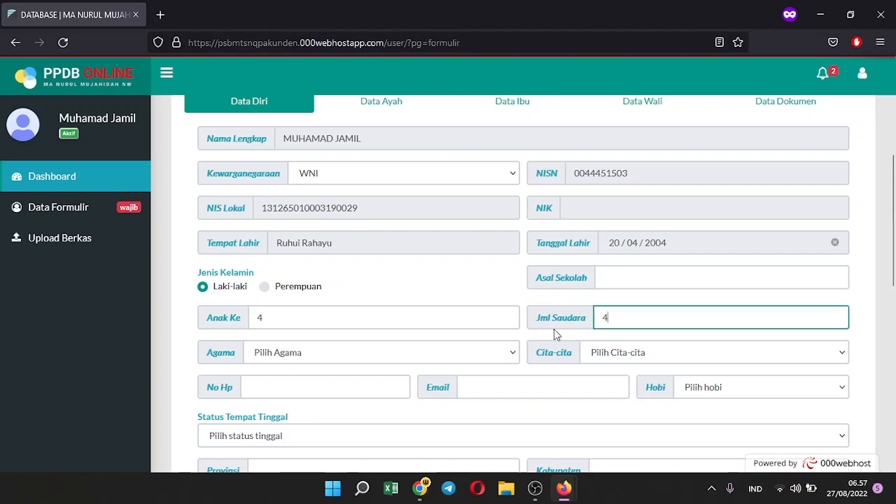
Set religion Islam, Cita-cita PNS, residence Tinggal dengan Ortu/Wali, and save the form
scroll(554, 329, "down", 3)
left_click(396, 222)
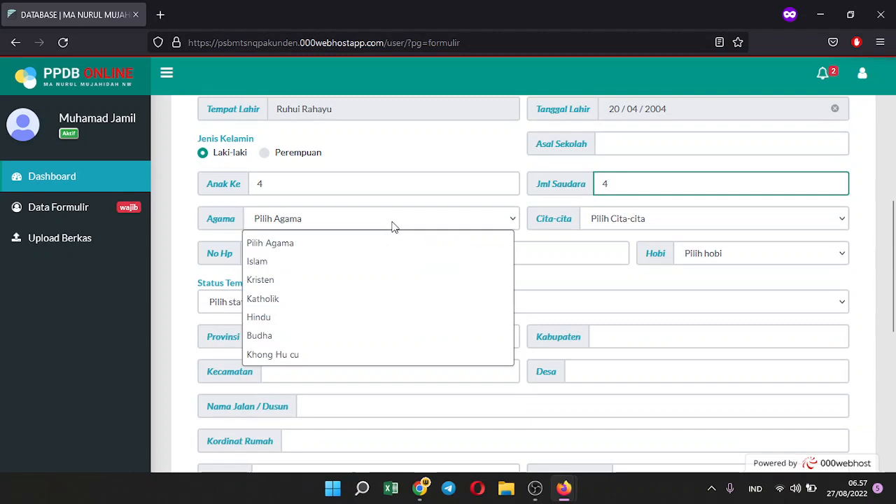
left_click(333, 262)
left_click(594, 220)
left_click(586, 262)
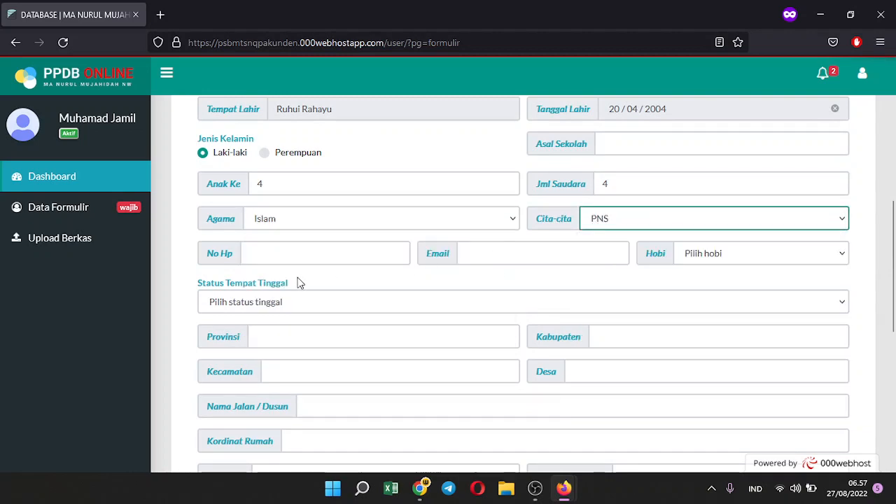
left_click(301, 252)
left_click(287, 304)
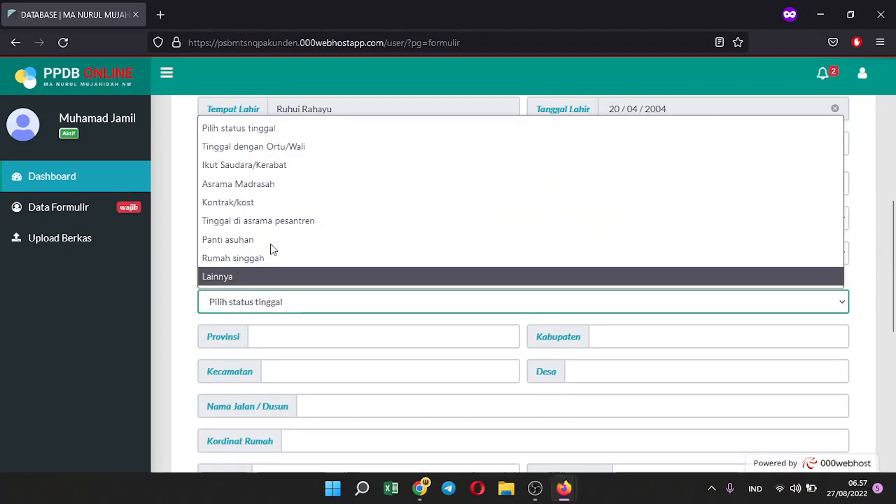
left_click(270, 146)
scroll(301, 314, "down", 3)
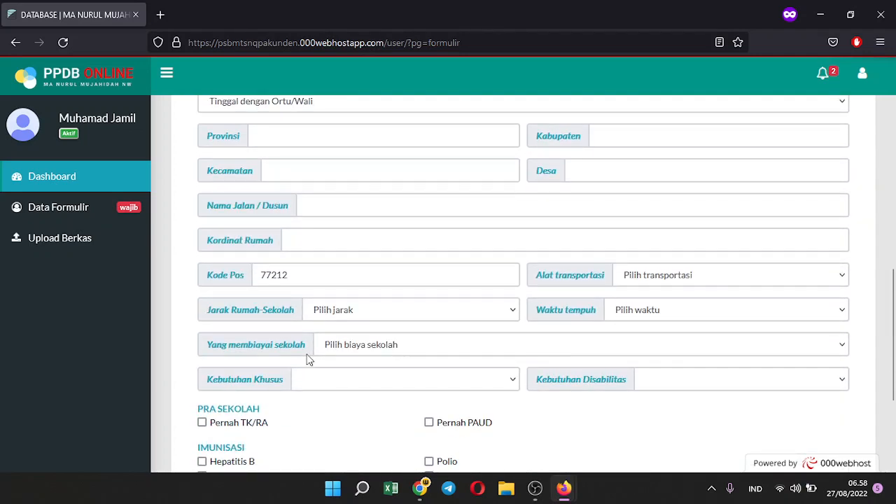
scroll(315, 347, "down", 3)
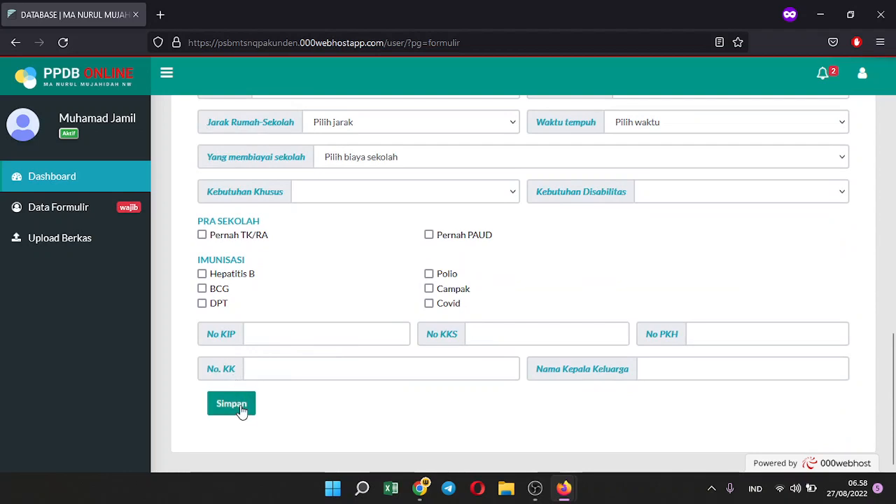
left_click(236, 403)
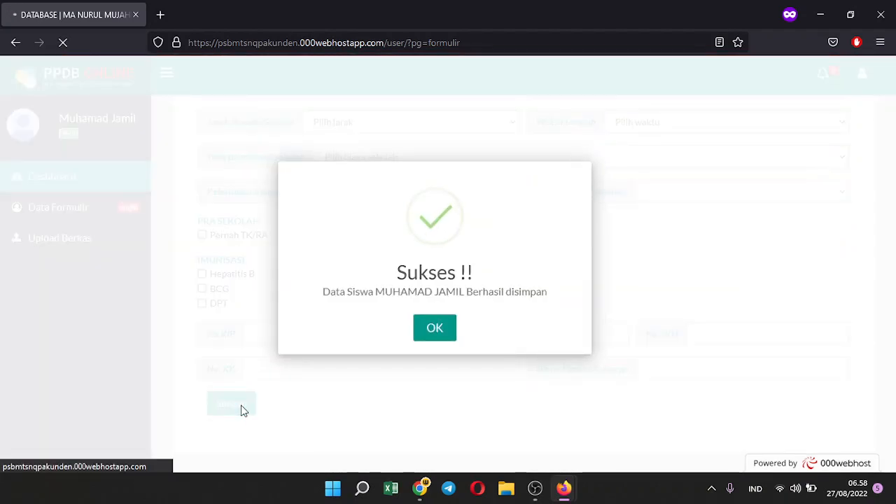
Enter the father's name, mark him living, citizenship WNI, birthplace madiun, and his NIK
scroll(446, 370, "up", 8)
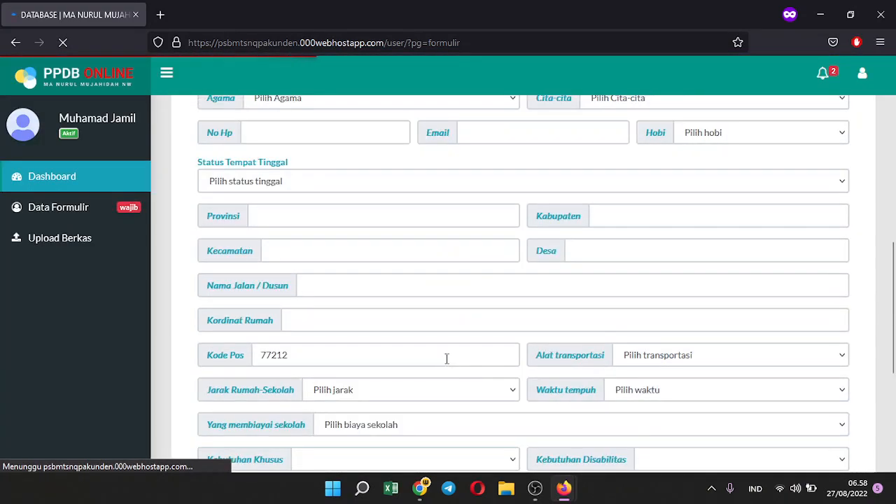
scroll(449, 364, "up", 4)
scroll(451, 363, "down", 1)
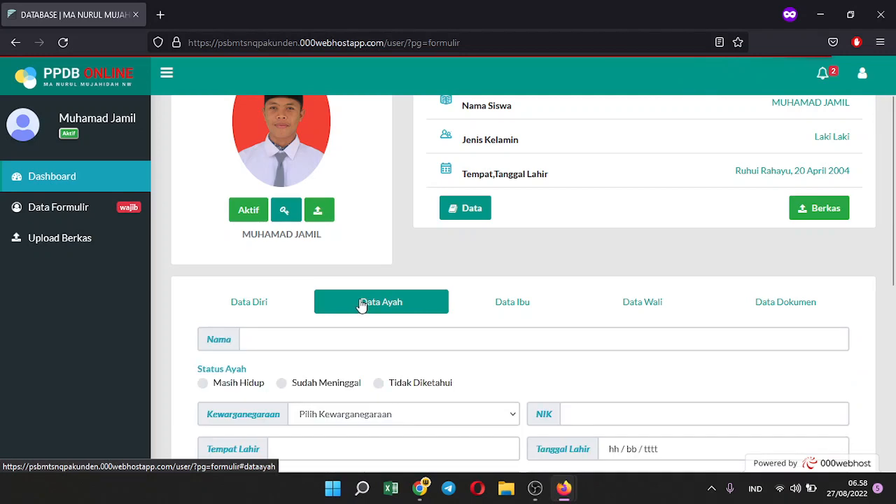
left_click(346, 337)
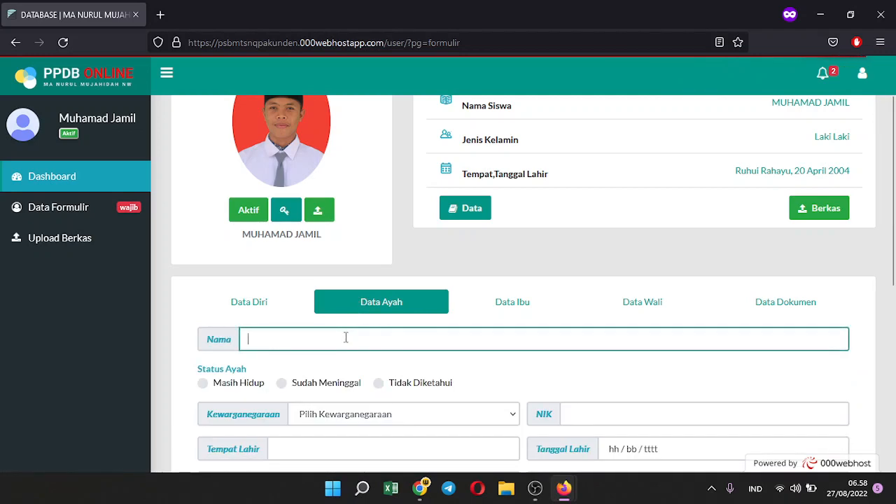
type("agus")
left_click(203, 384)
scroll(280, 392, "down", 1)
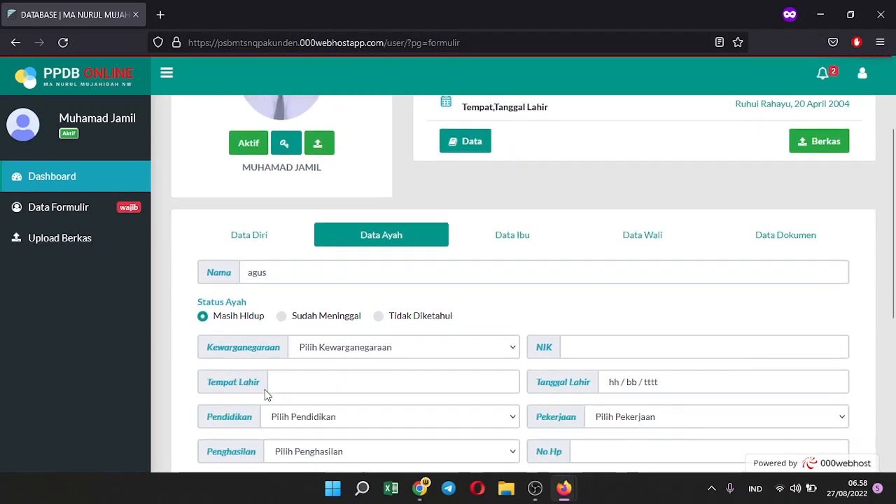
left_click(320, 347)
left_click(321, 391)
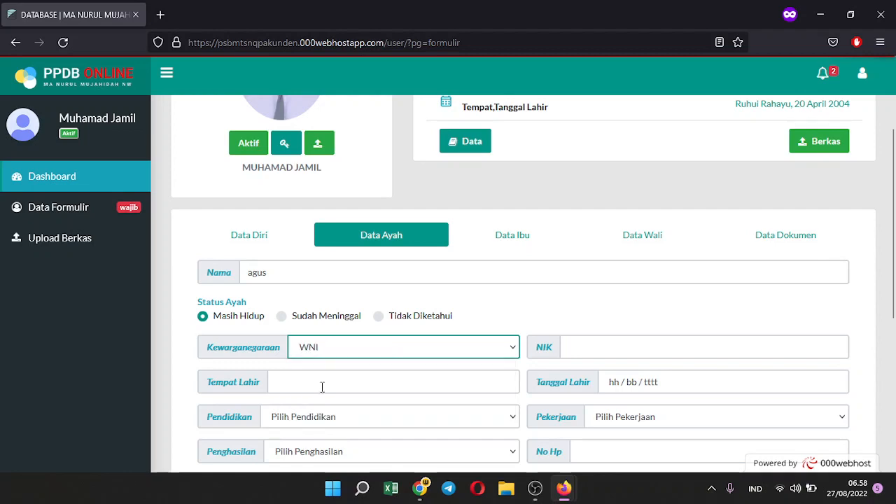
left_click(322, 386)
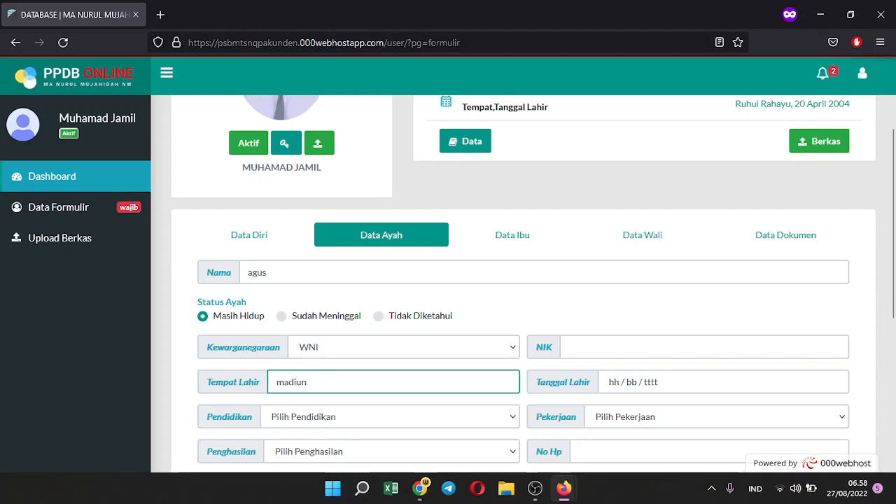
type("madiun")
left_click(603, 350)
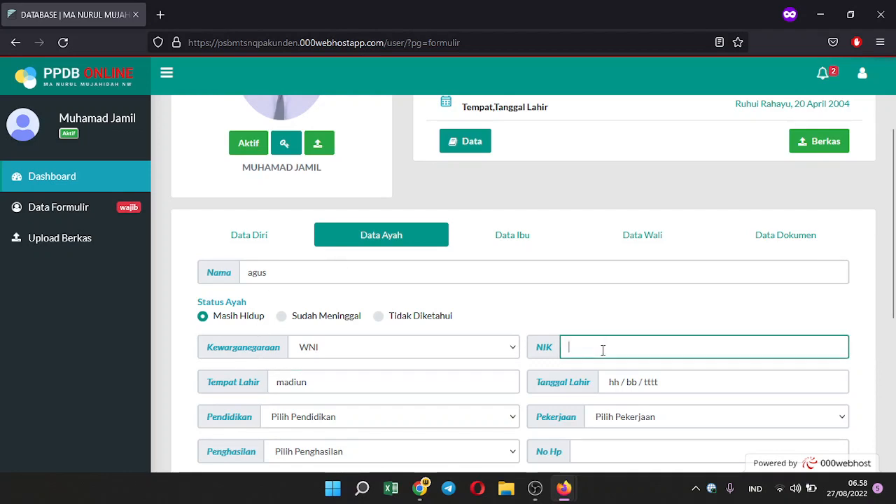
type("1234567890")
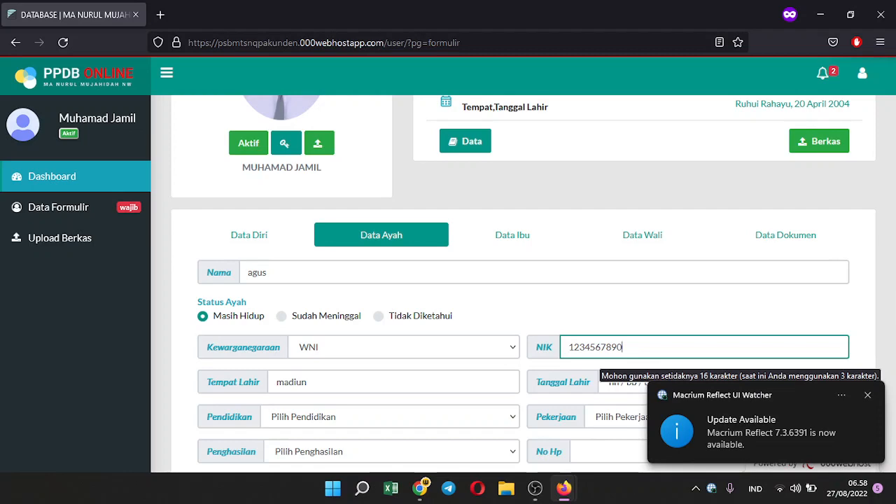
type("888888")
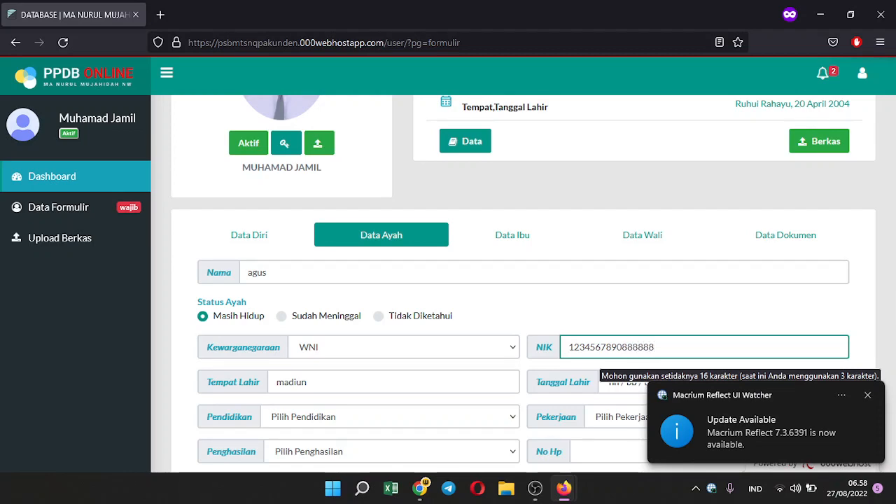
left_click(675, 316)
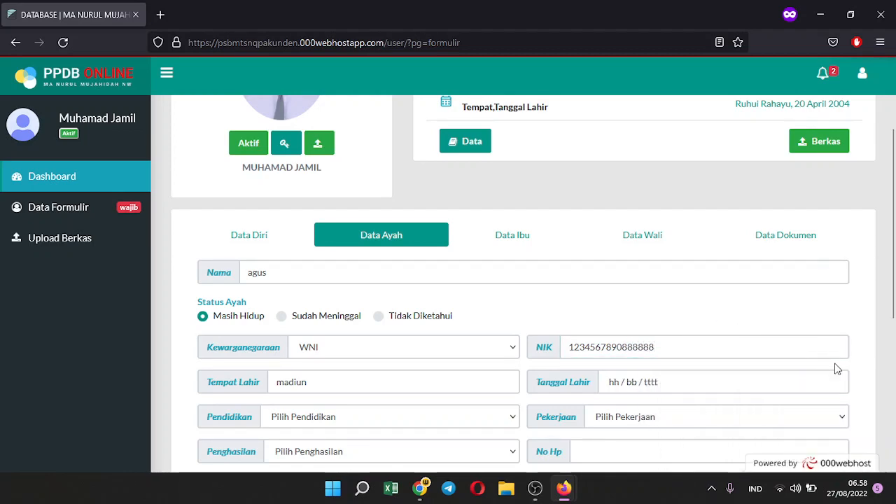
Set father's birth date 25/08/2022, occupation Seniman/Pelukis/Artis/Sejenis, Dalam Negeri, income Kurang dari 500.000
left_click(682, 384)
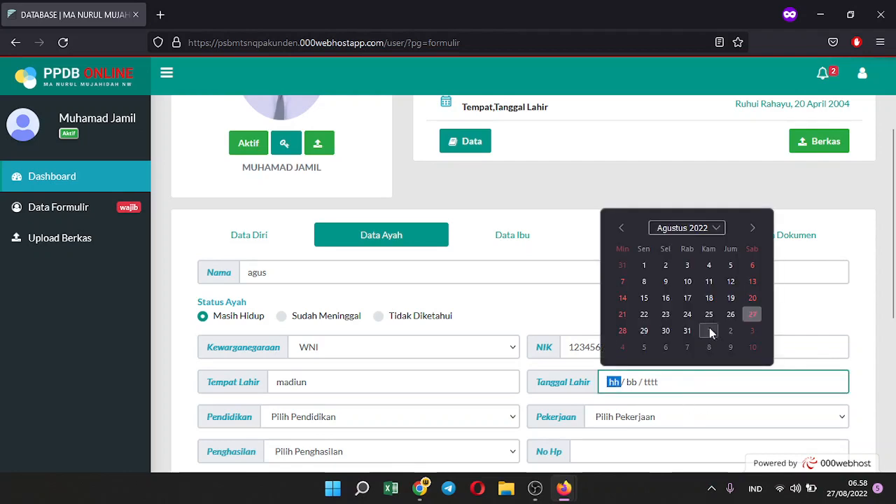
left_click(706, 321)
scroll(705, 323, "down", 2)
left_click(679, 284)
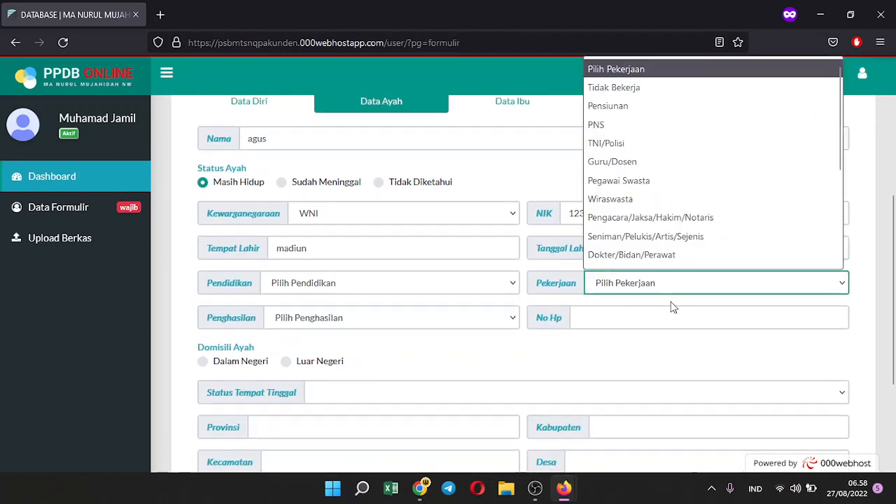
left_click(657, 235)
left_click(218, 362)
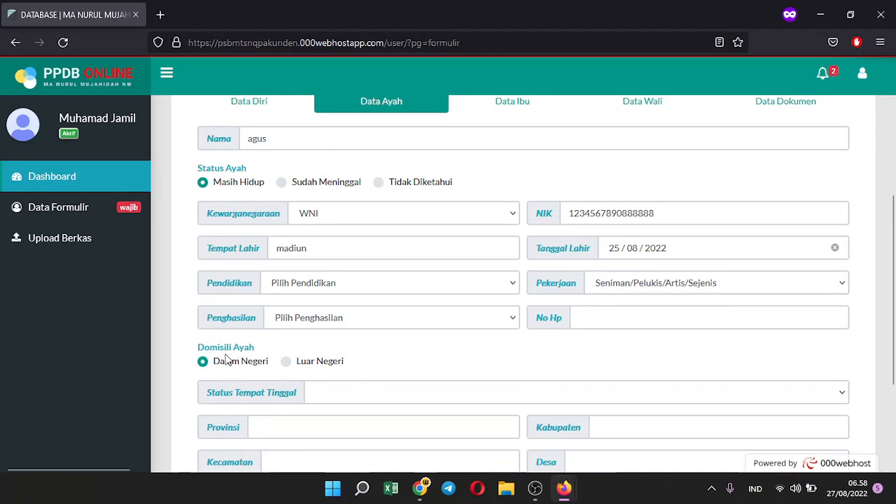
left_click(294, 322)
left_click(343, 182)
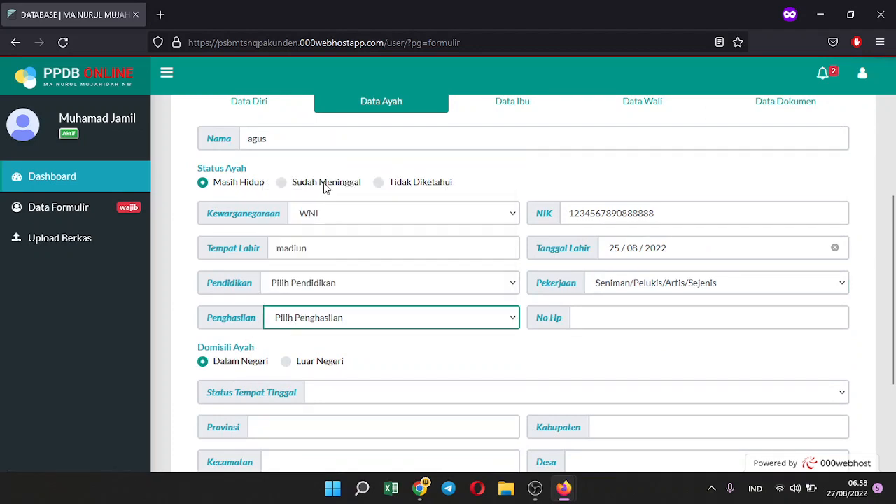
scroll(325, 334, "down", 2)
Set the father's residence to Milik Sendiri and fill in province Jawa Timur, district Madiun and village
left_click(343, 257)
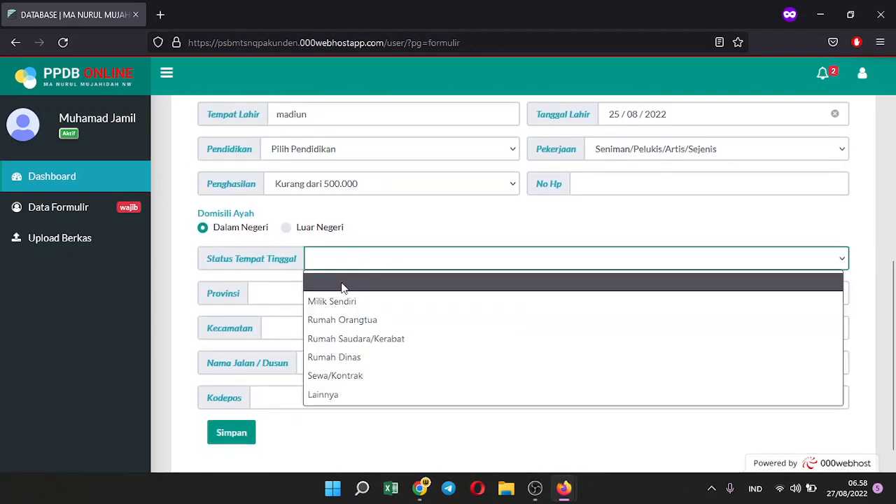
left_click(338, 301)
left_click(324, 293)
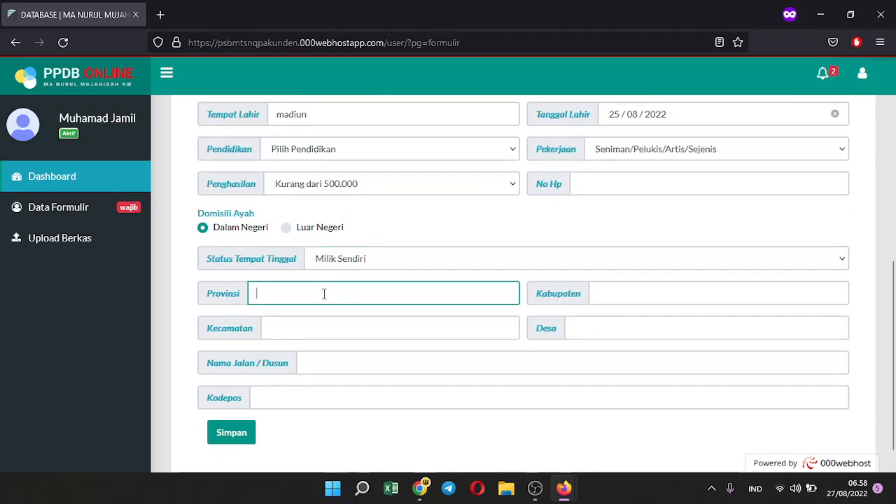
type("jawa timur")
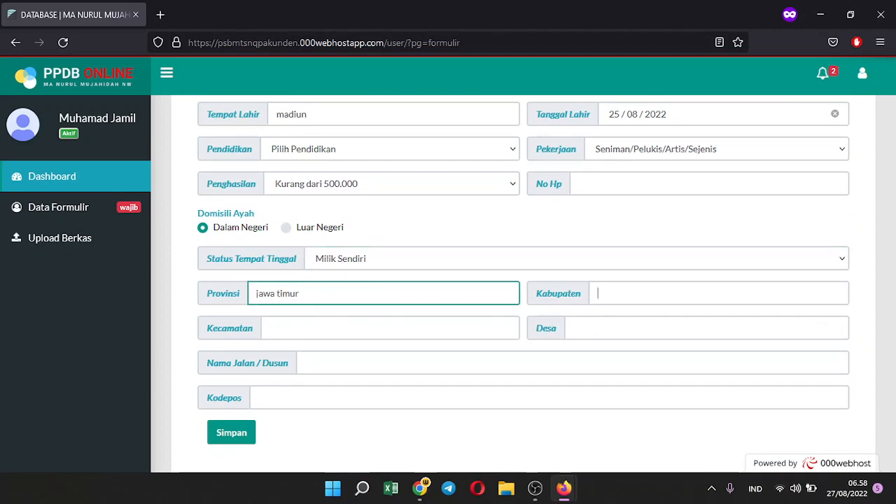
left_click(598, 293)
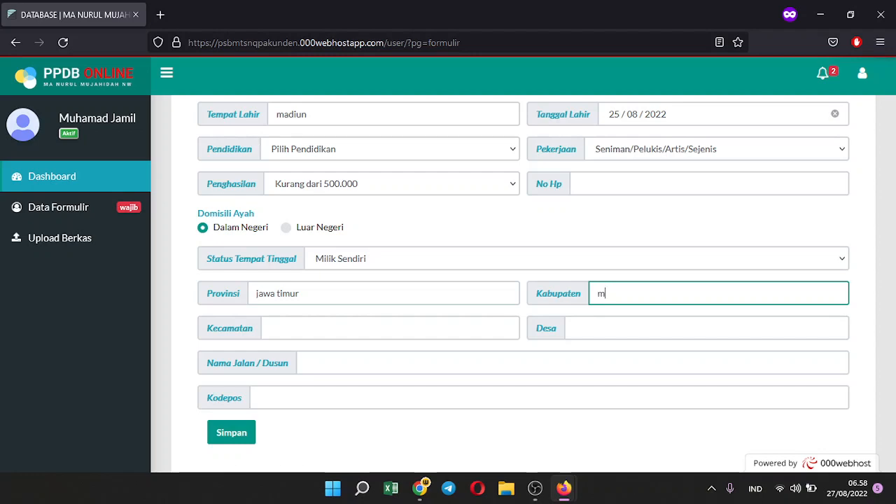
type("madiun")
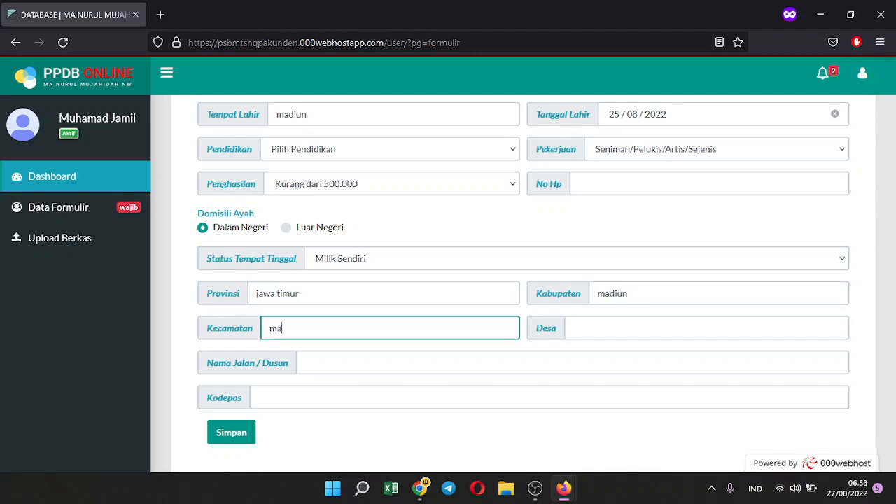
key("Tab")
type("m")
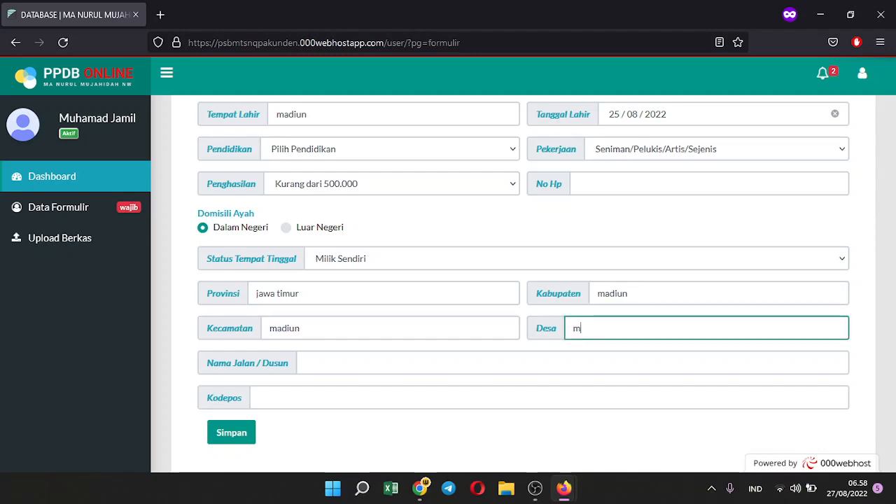
type("adiun")
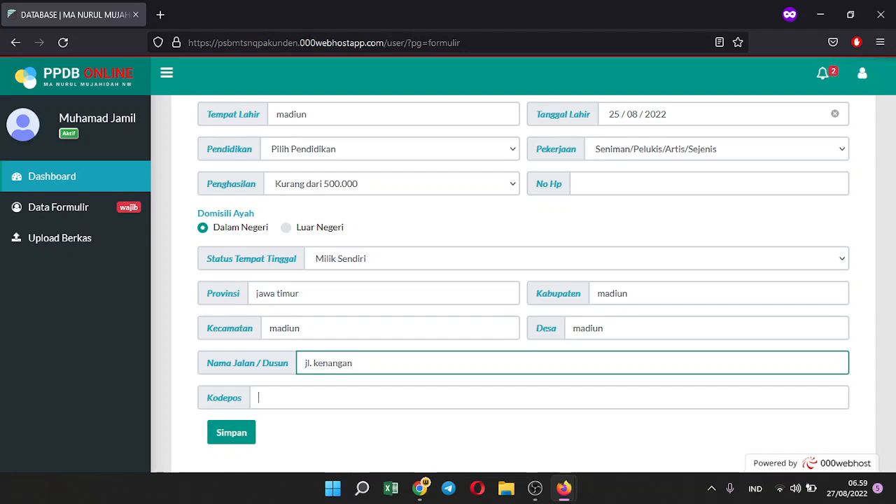
type("12344")
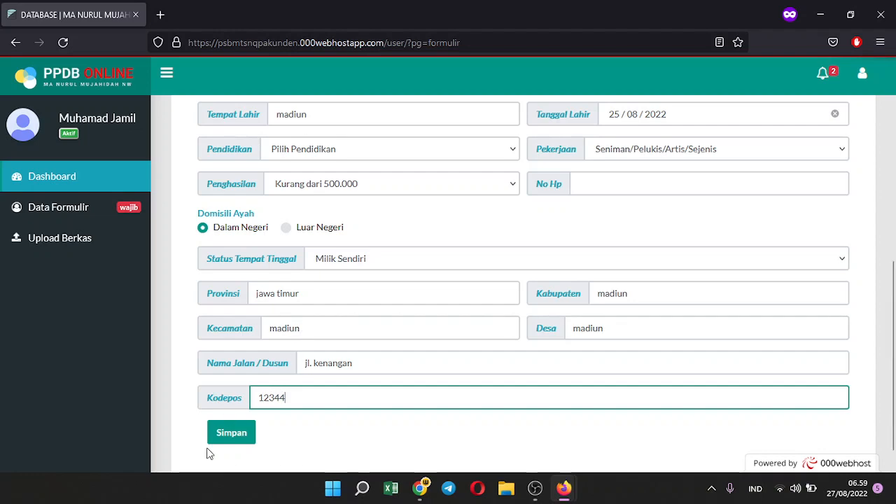
Save the father's data, then reopen the Data Ayah tab at its Nama field
left_click(239, 431)
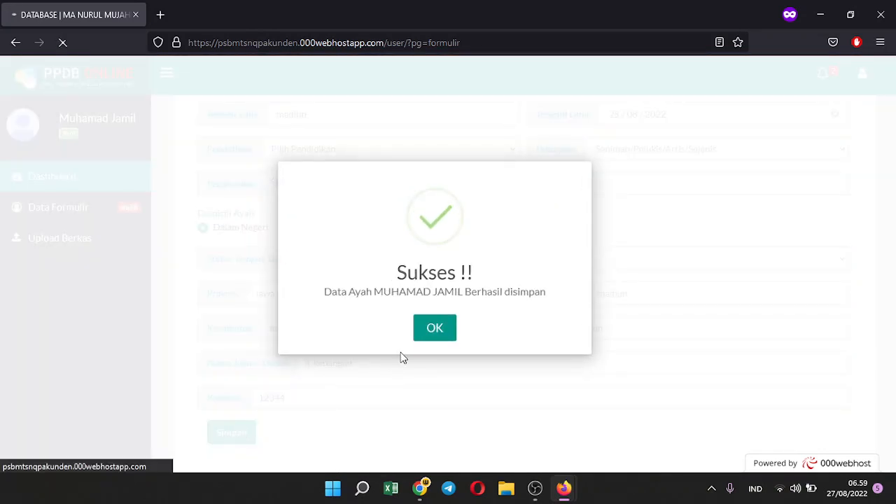
scroll(426, 290, "up", 3)
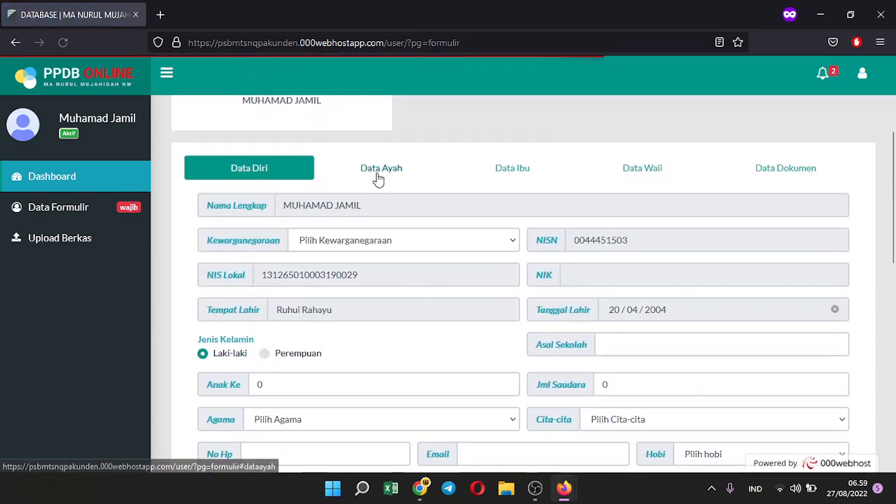
left_click(381, 175)
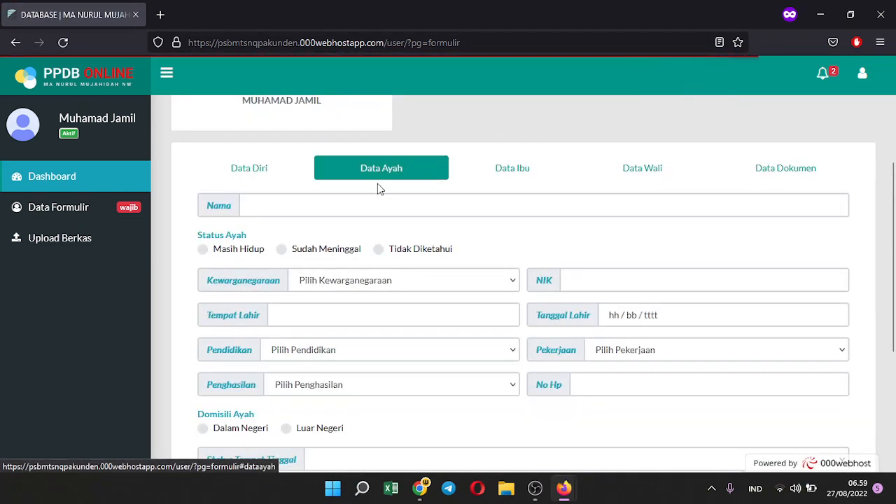
left_click(374, 208)
scroll(382, 222, "down", 3)
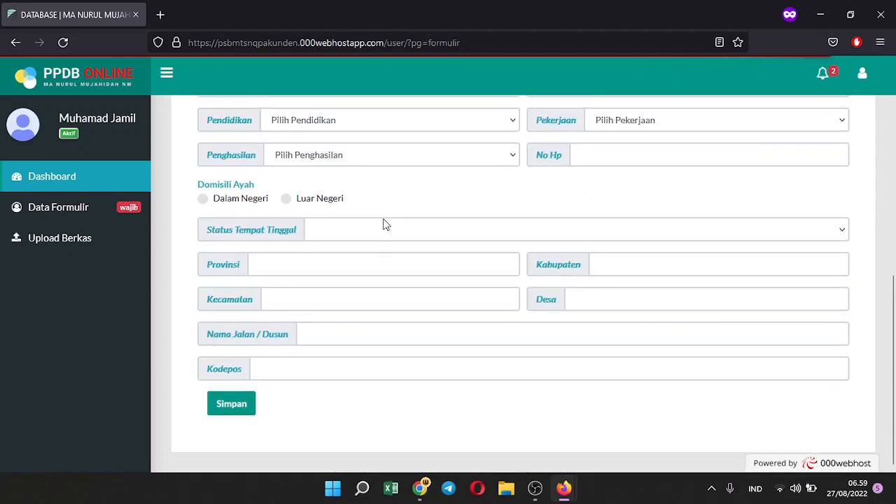
scroll(383, 224, "up", 5)
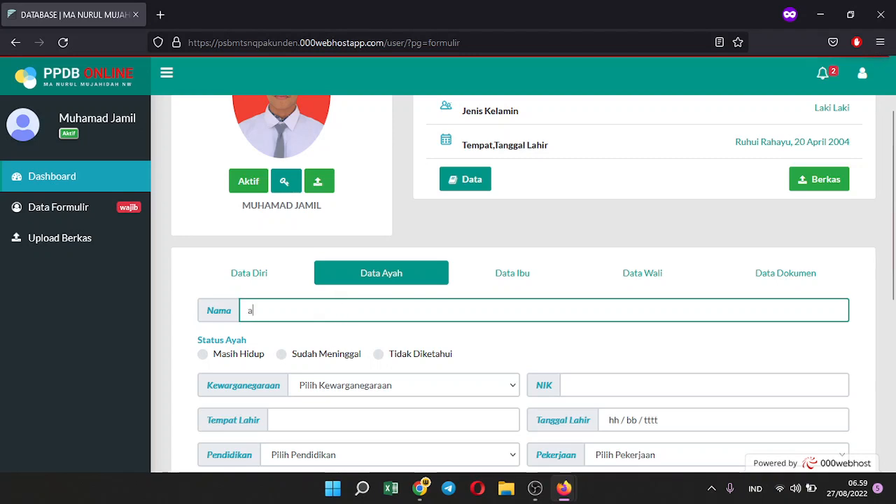
type("agu")
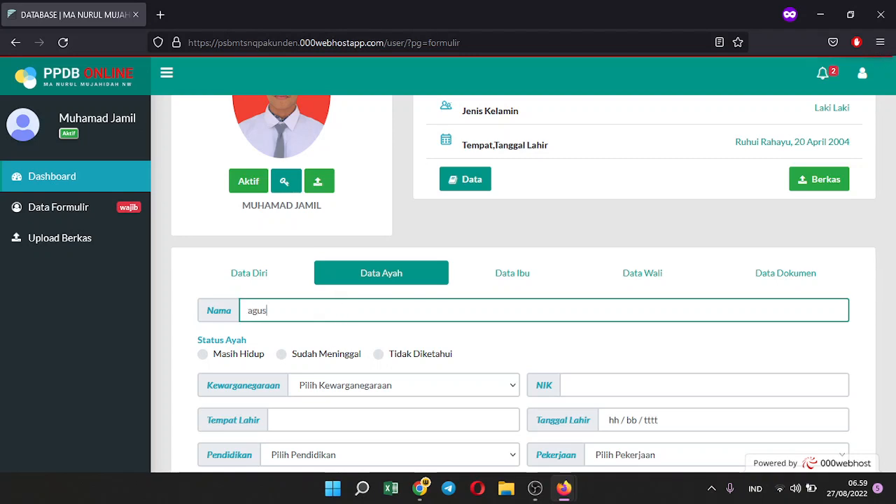
type("s")
left_click(202, 353)
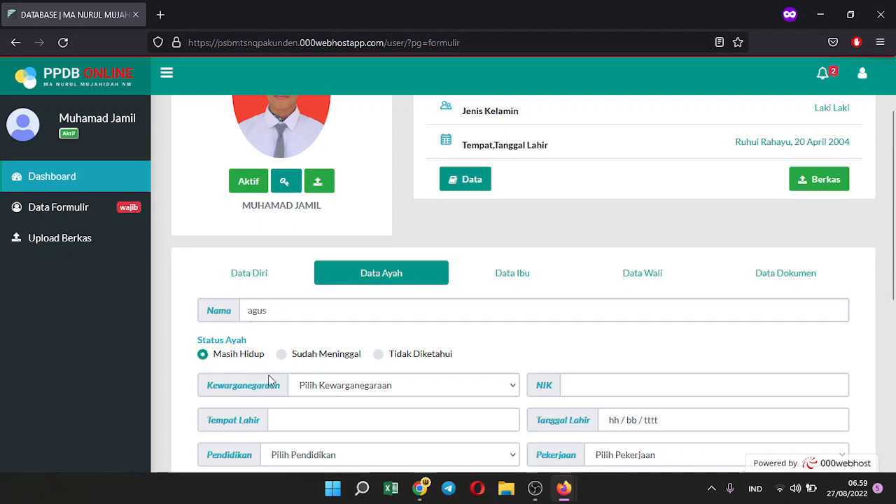
left_click(322, 386)
left_click(329, 429)
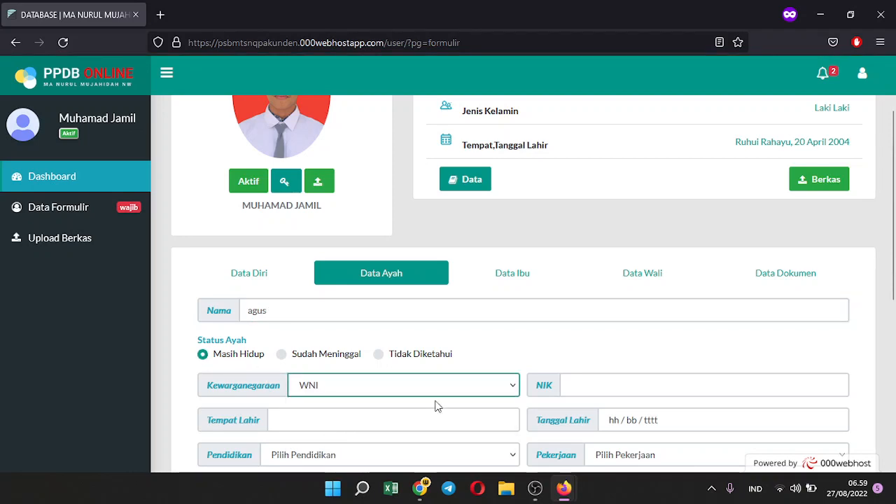
left_click(609, 386)
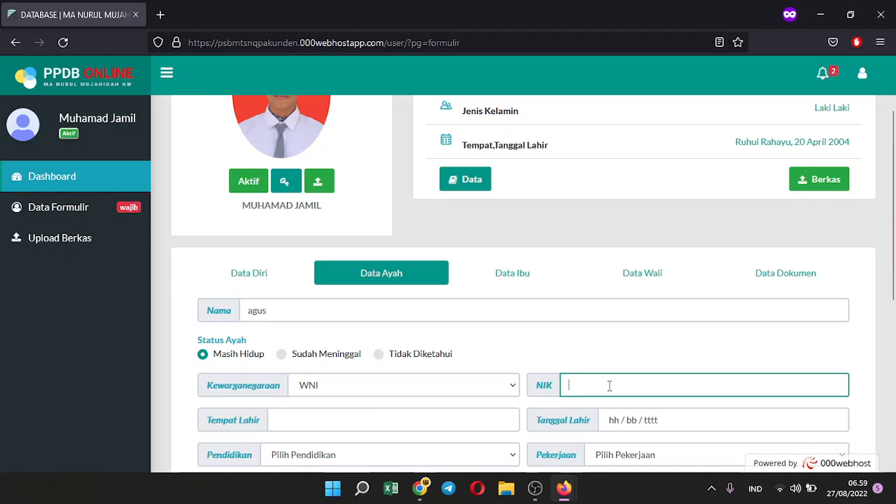
type("1234567899876333")
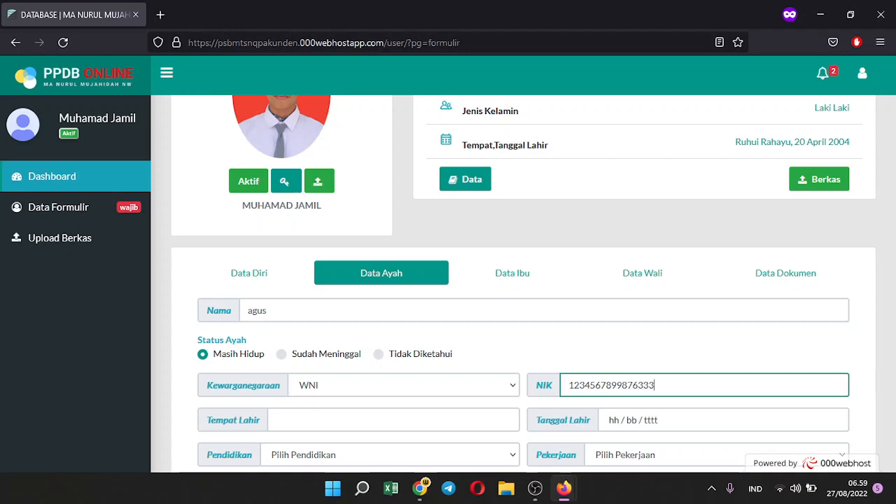
left_click(361, 416)
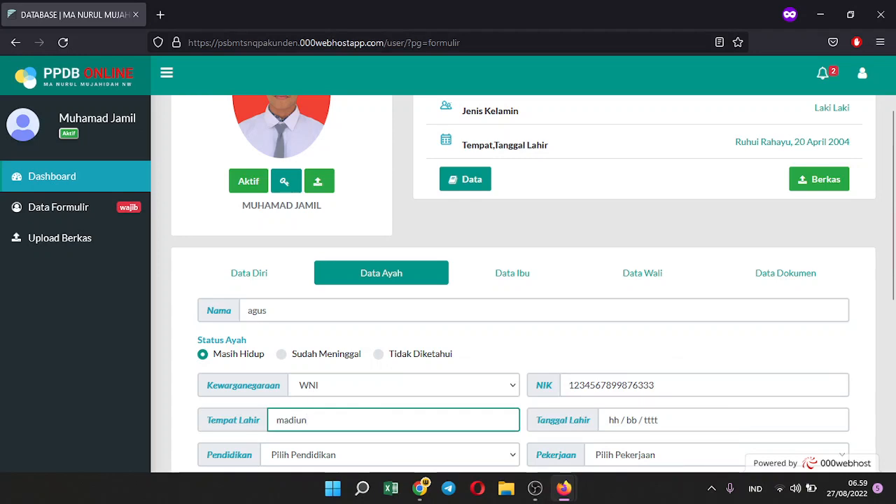
left_click(632, 421)
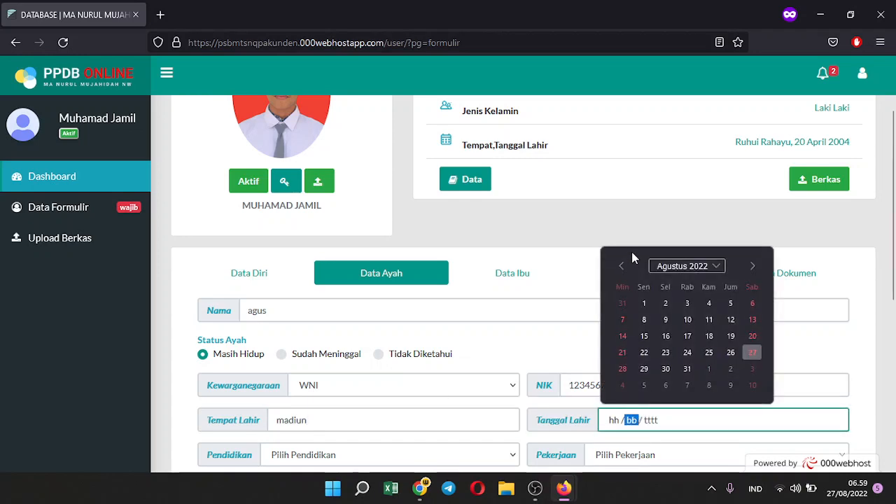
left_click(665, 303)
Set occupation Pensiunan, education D2, income 500.000 - 1.000.000, enter his phone number, and dismiss the alarm
scroll(622, 420, "down", 1)
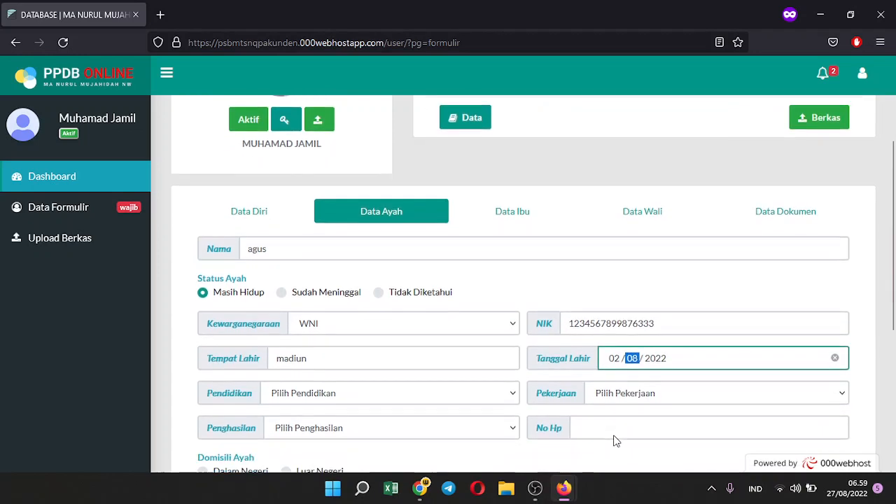
scroll(615, 357, "down", 1)
left_click(599, 323)
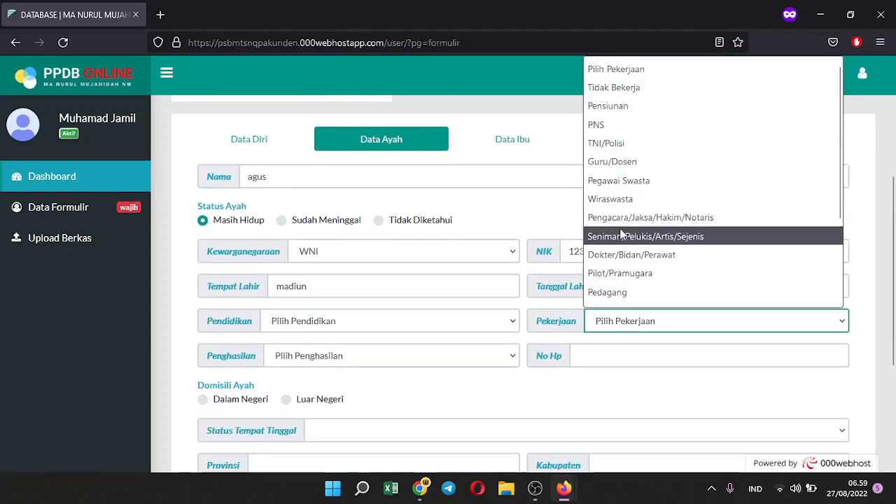
left_click(625, 106)
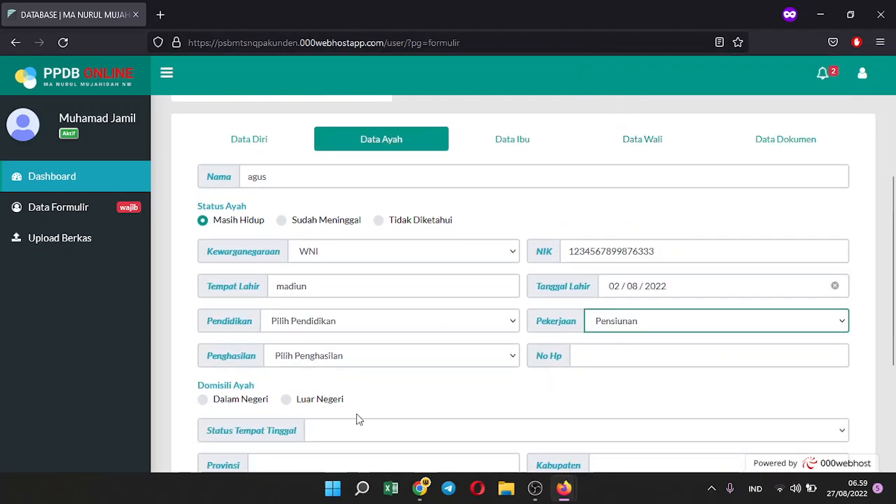
left_click(340, 326)
left_click(306, 202)
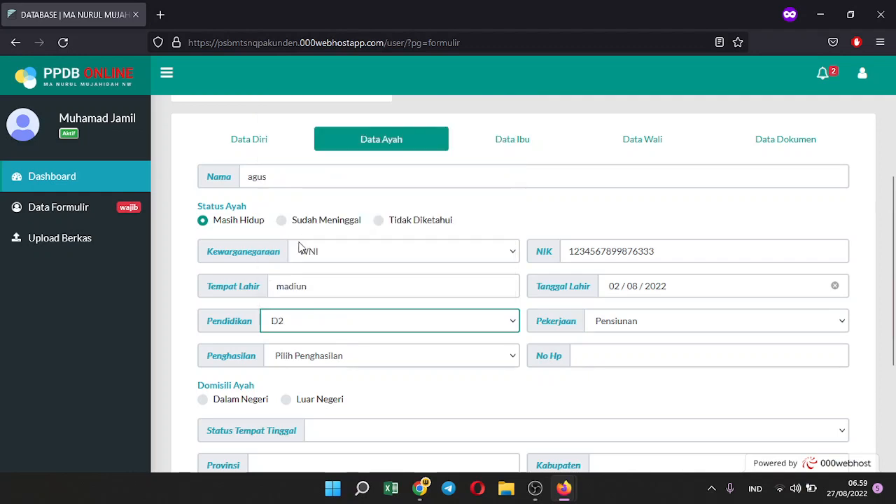
left_click(279, 360)
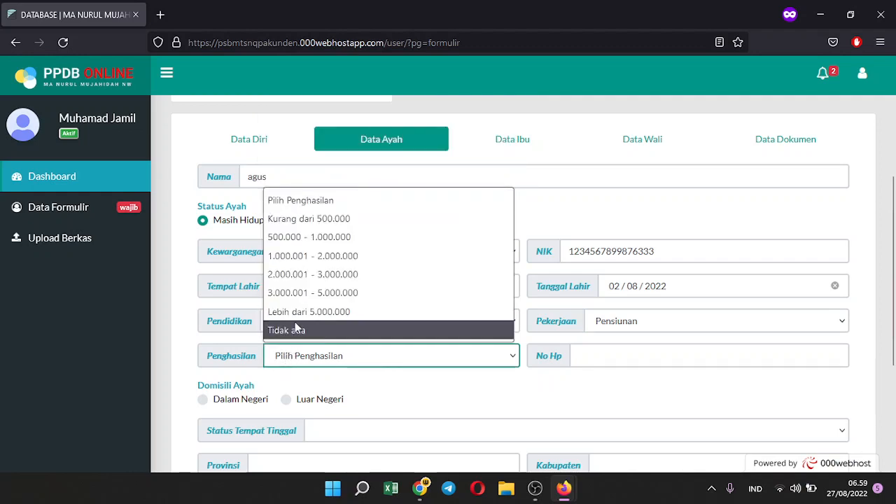
left_click(311, 238)
left_click(581, 359)
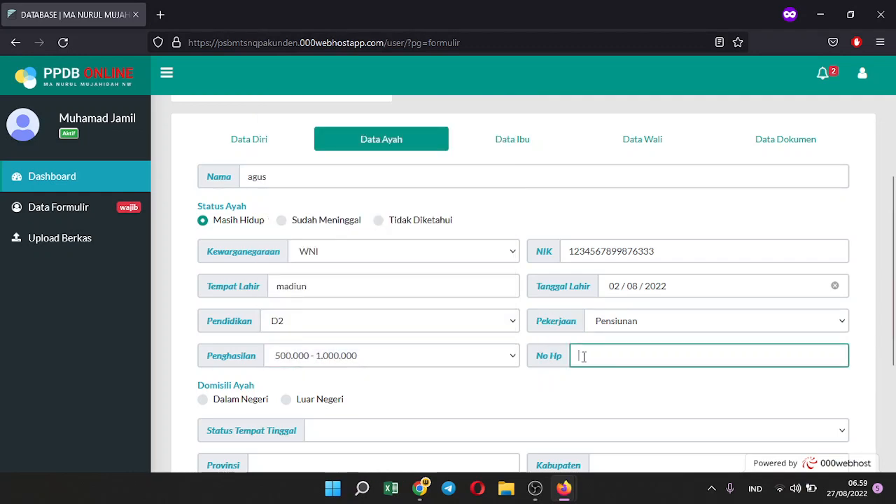
type("12345")
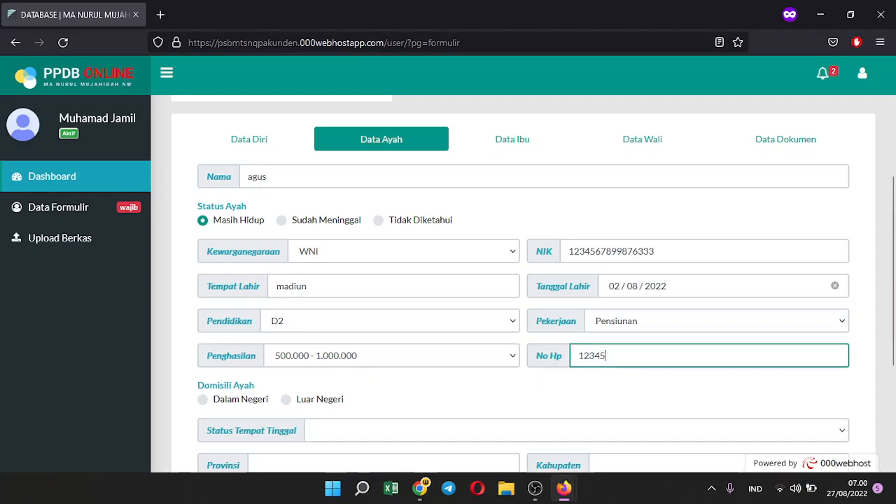
type("6789")
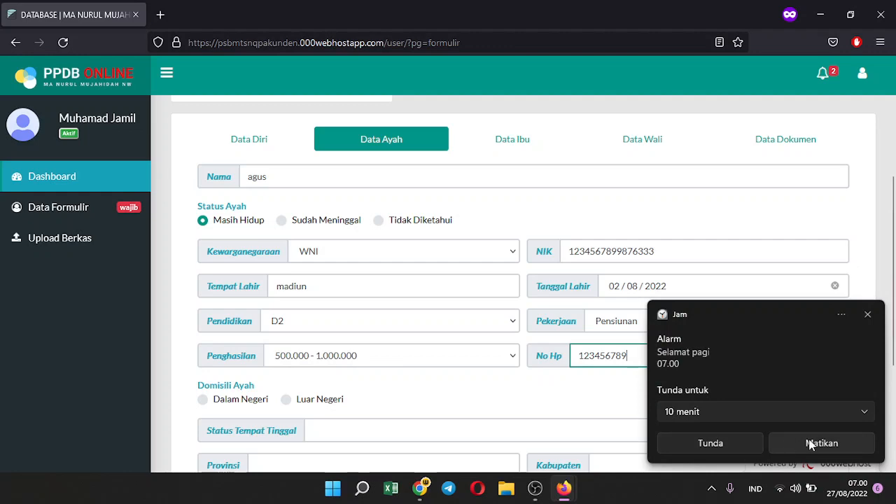
left_click(808, 442)
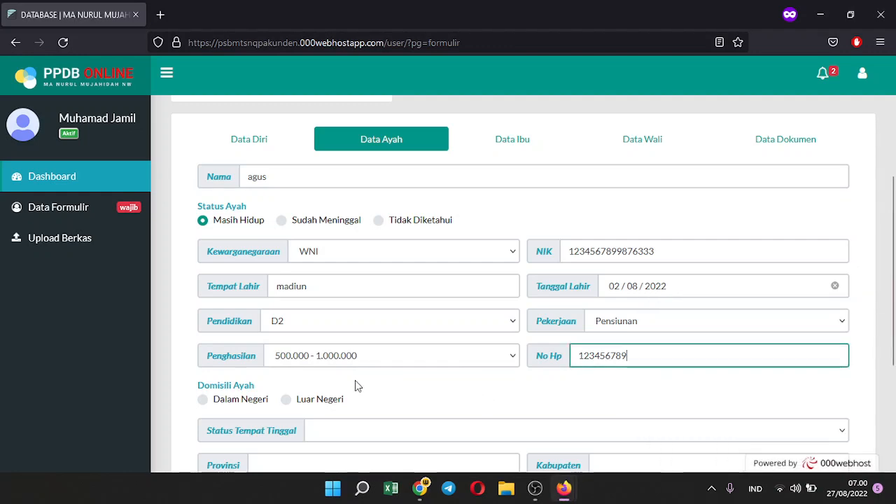
scroll(355, 380, "down", 2)
Set the father's domicile to Dalam Negeri and residence status to Milik Sendiri
left_click(209, 339)
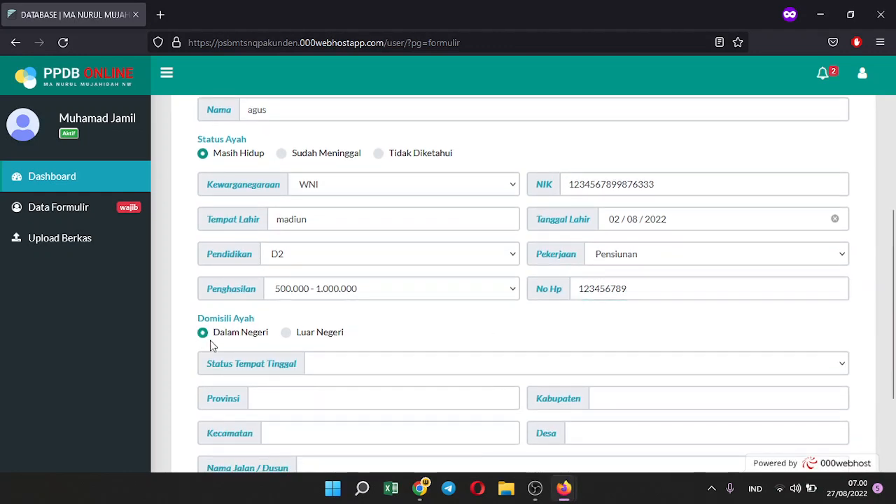
left_click(326, 371)
left_click(348, 249)
scroll(353, 294, "down", 2)
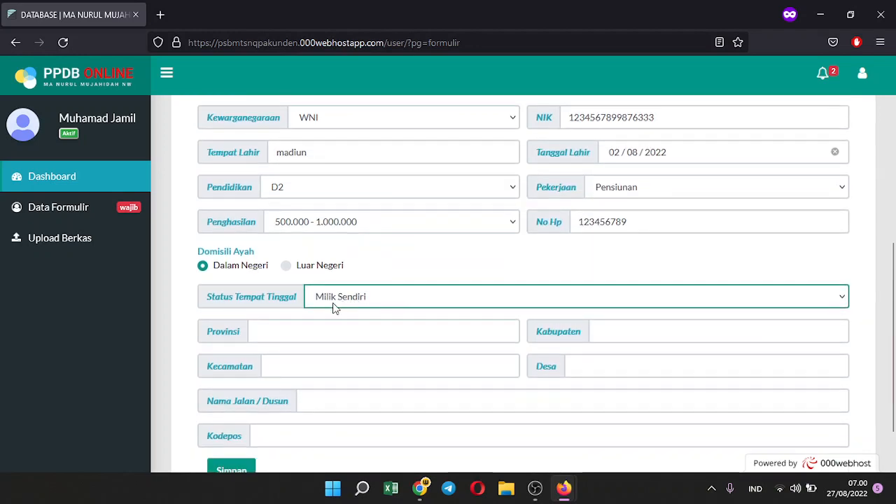
Fill the father's address with province jawa timur, madiun and street jl. anggrek
left_click(303, 336)
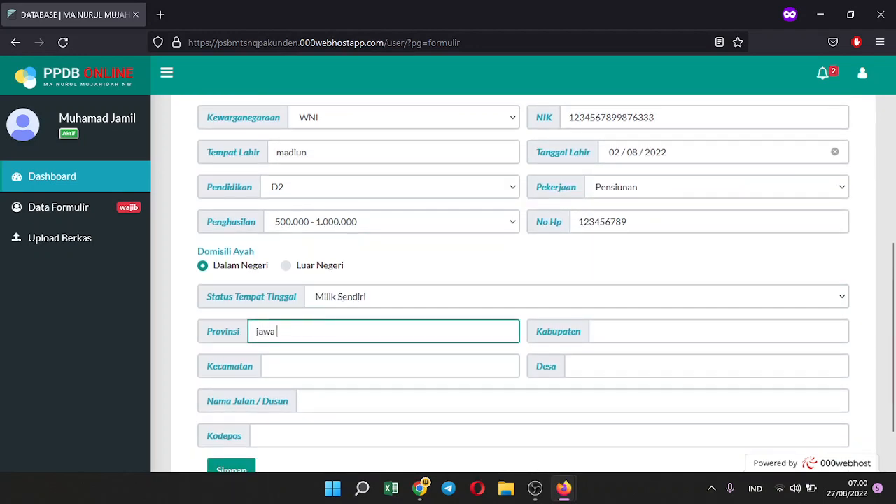
type("jawa timur")
key("Tab")
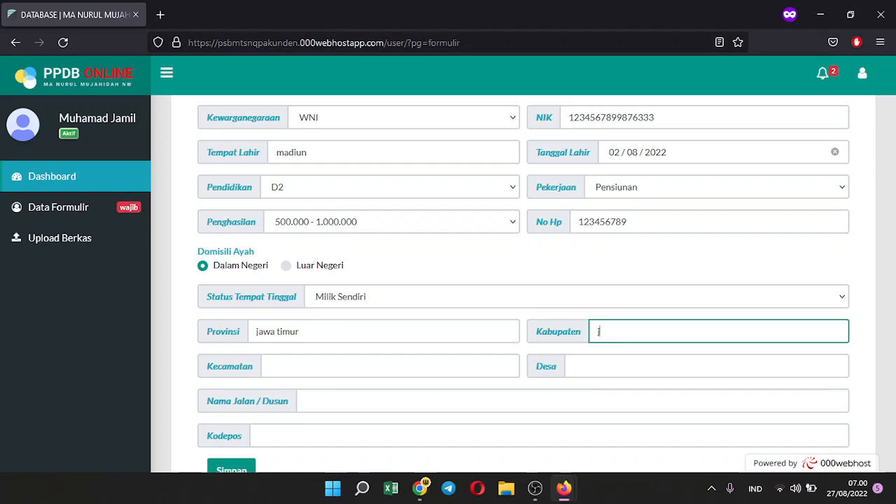
key("Tab")
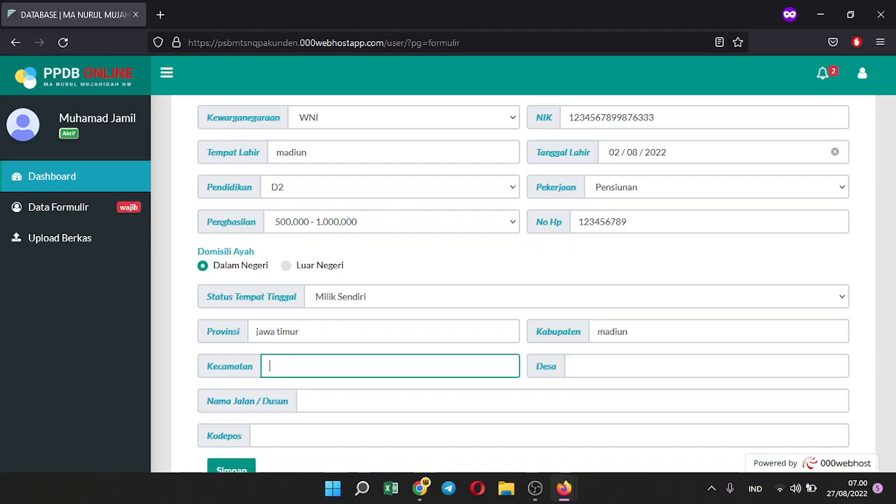
type("madiun")
key("Tab")
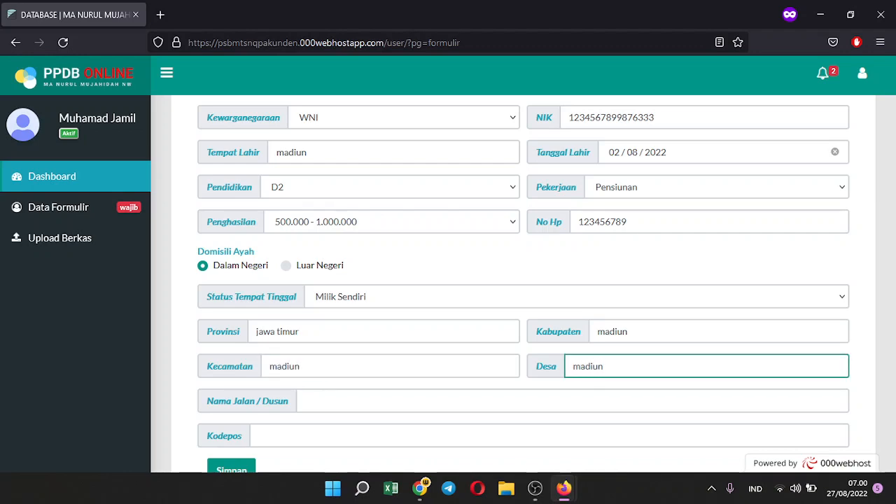
left_click(346, 397)
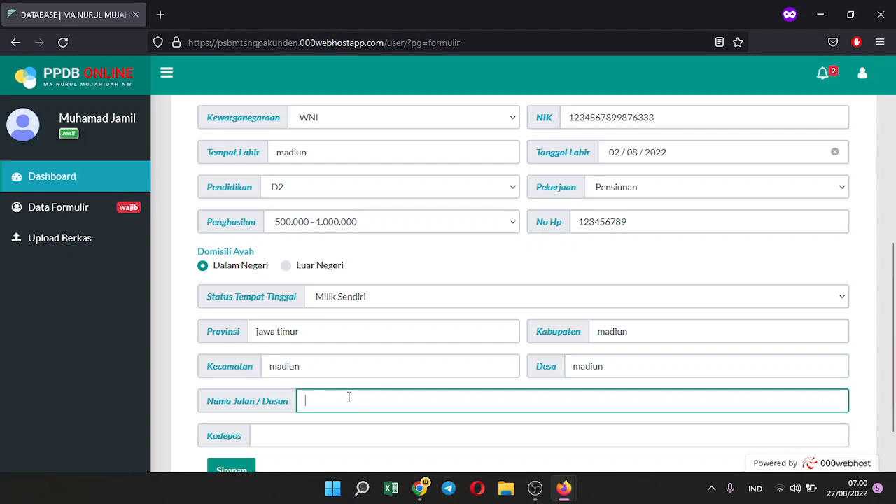
type("jl.")
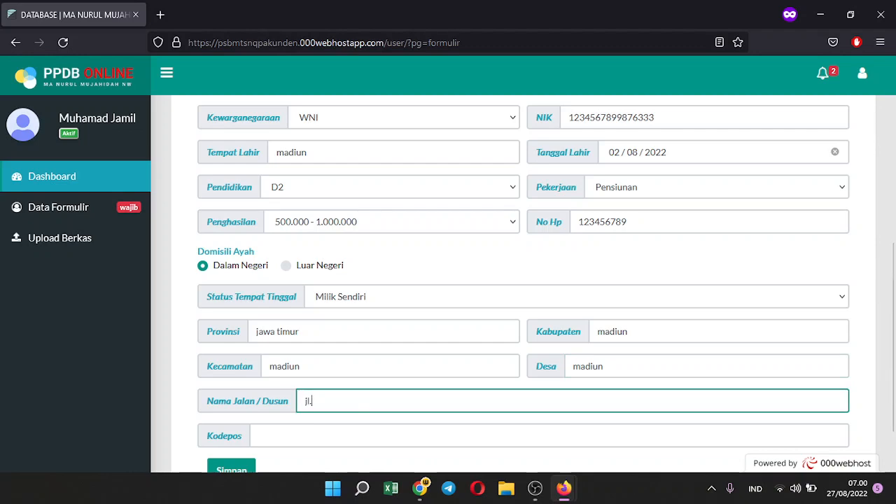
type(" anggrek")
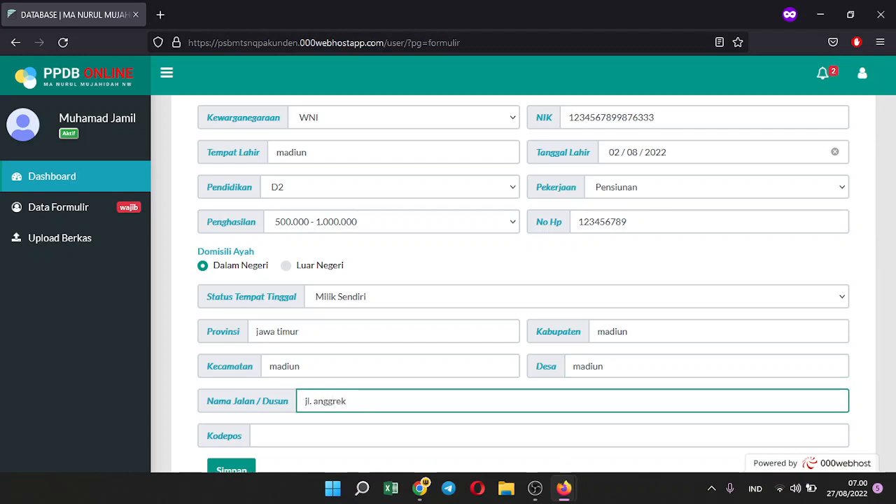
left_click(288, 438)
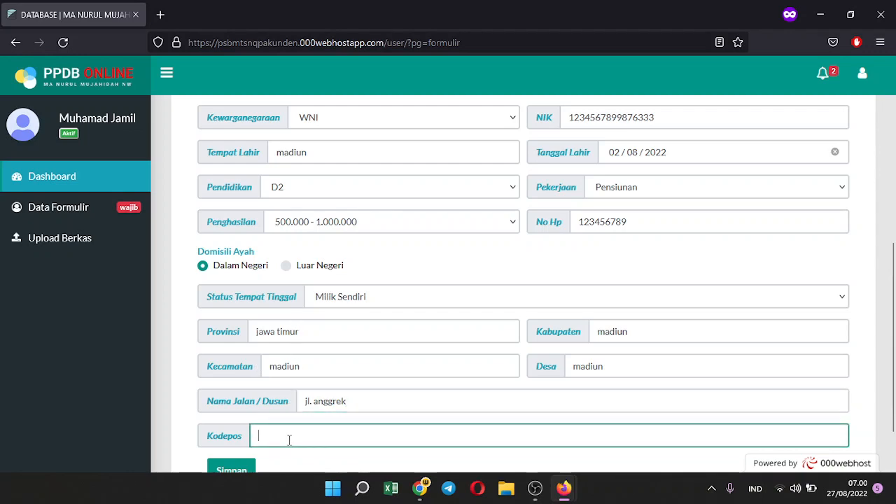
Save the father's data after clearing the too-short phone number, and confirm the success message
scroll(288, 439, "down", 2)
left_click(234, 402)
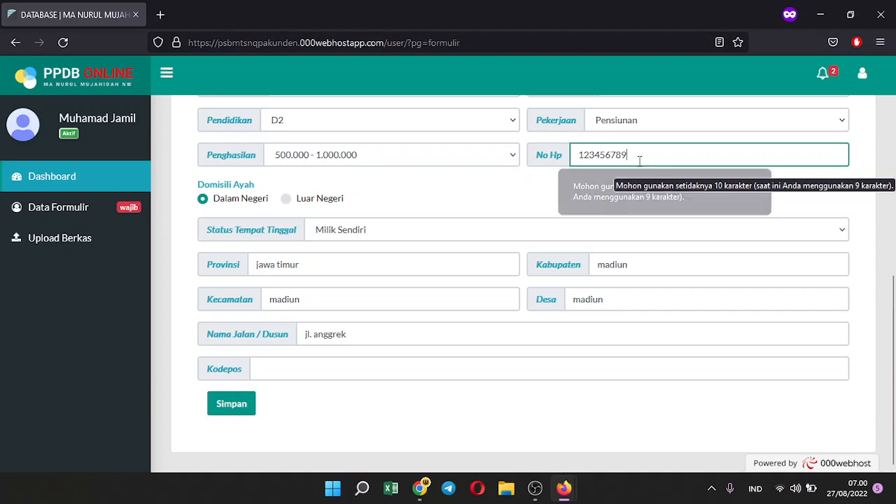
double_click(615, 156)
key("BackSpace")
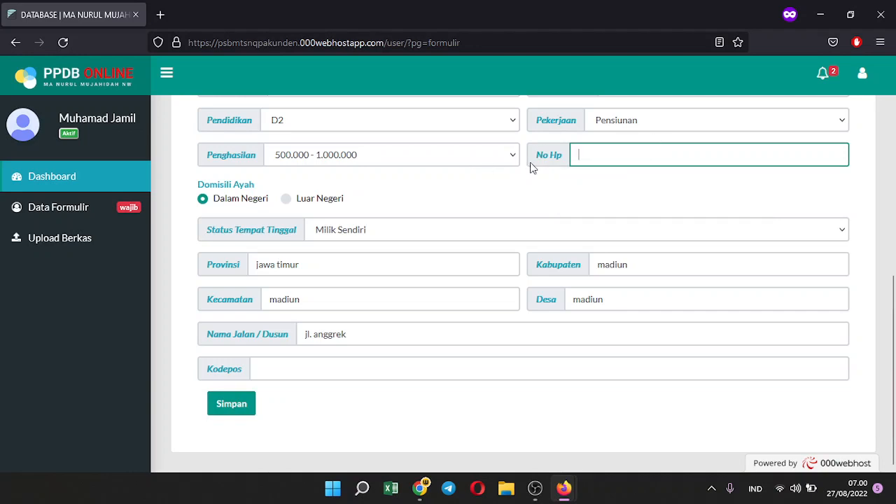
left_click(245, 414)
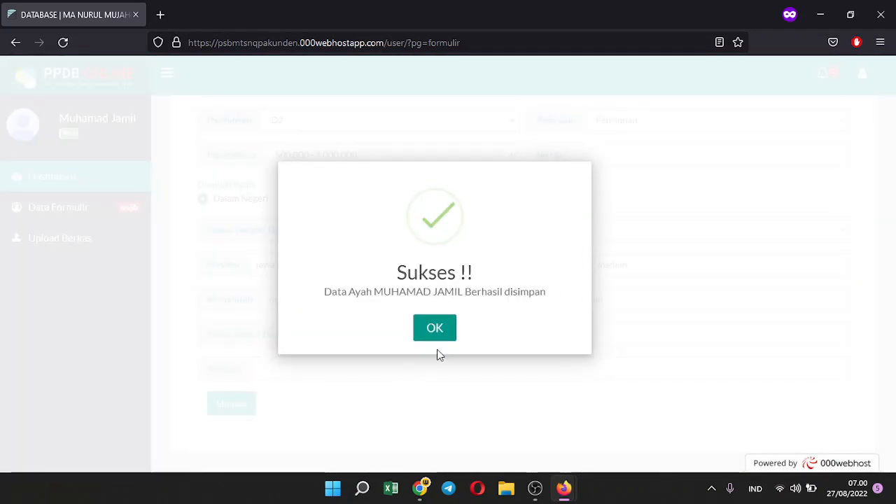
left_click(443, 334)
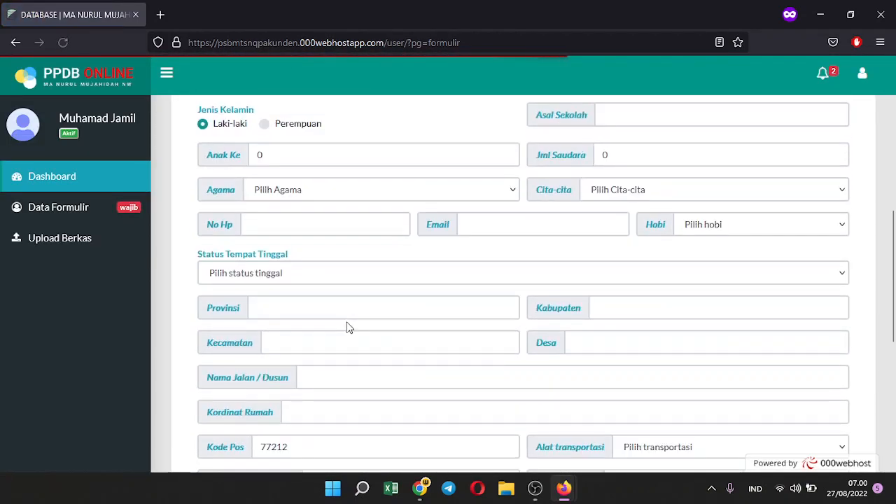
scroll(349, 328, "up", 3)
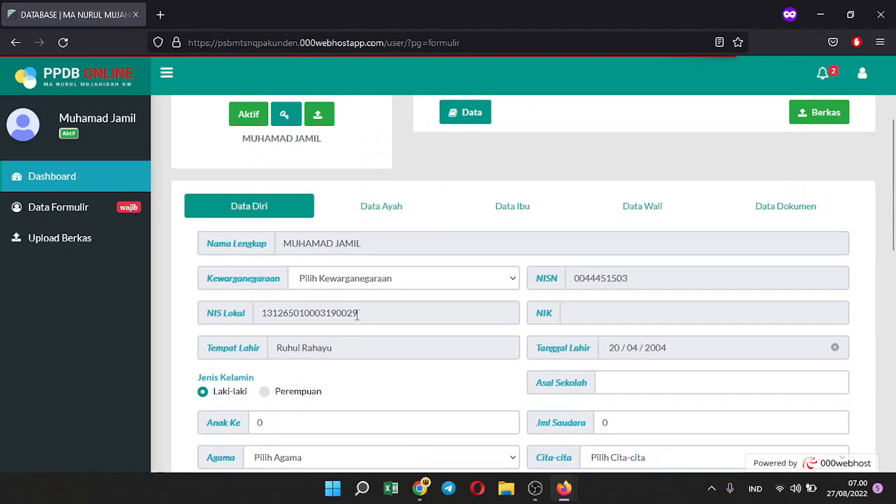
scroll(358, 314, "down", 3)
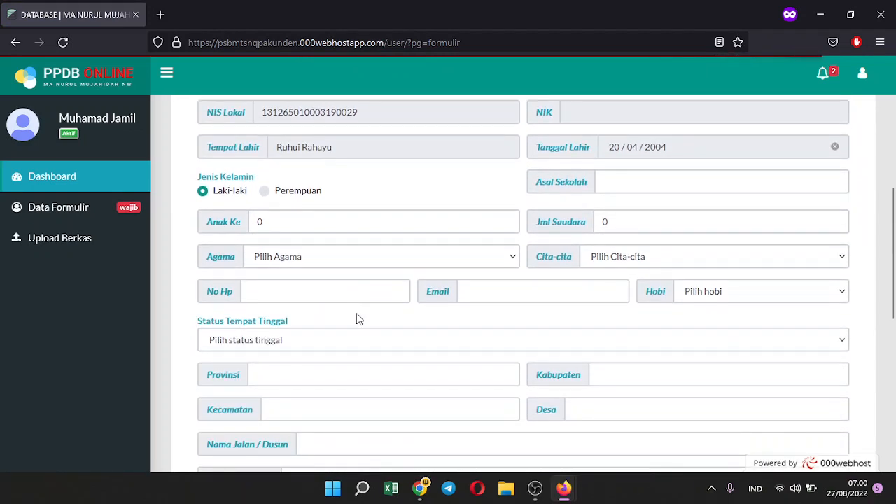
scroll(362, 312, "down", 6)
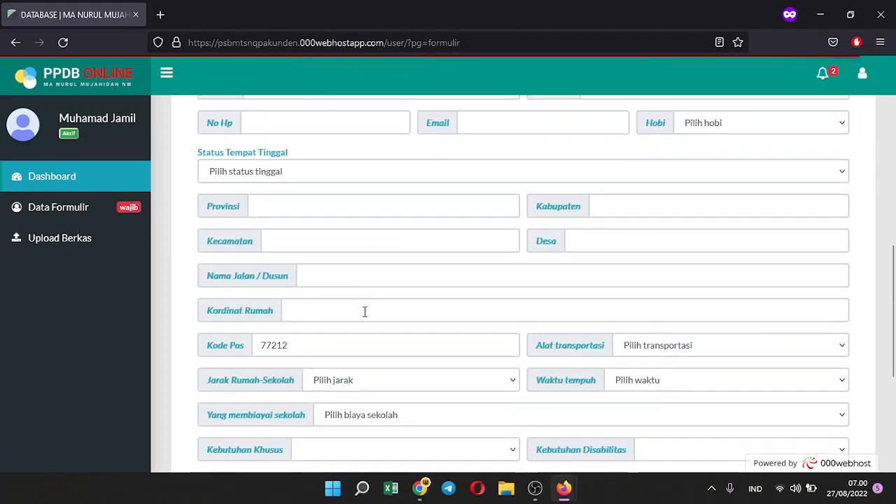
scroll(364, 318, "up", 10)
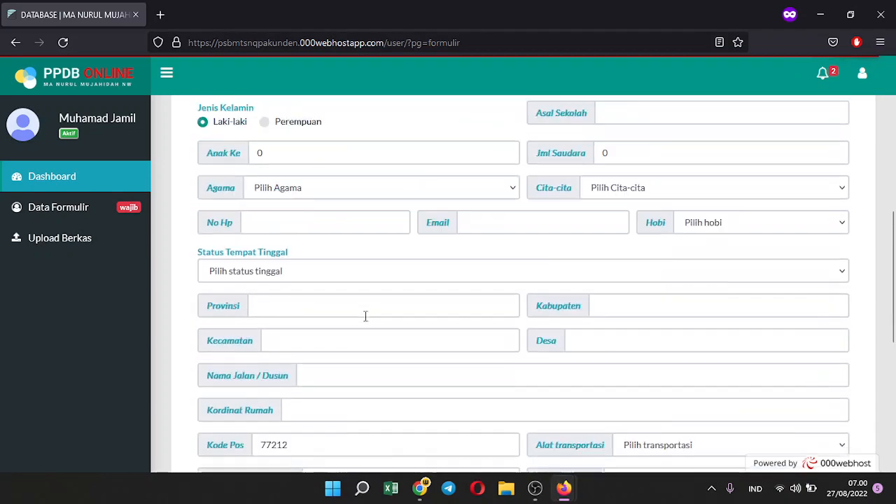
left_click(386, 373)
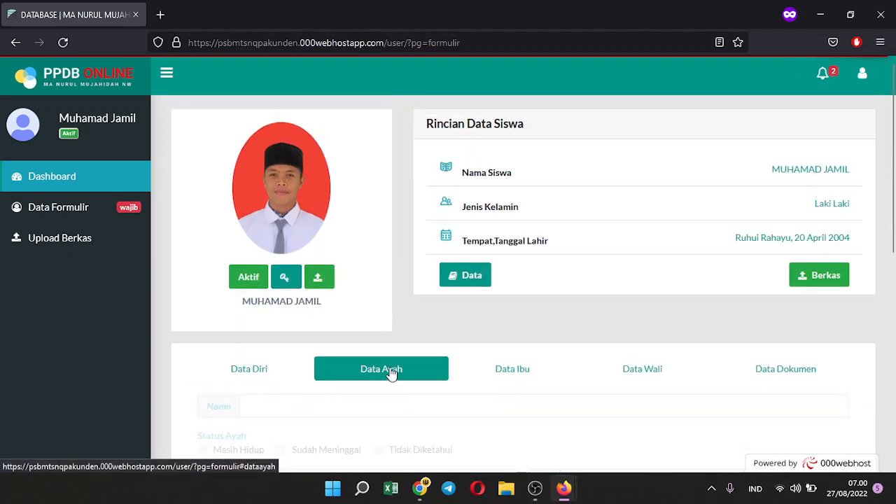
scroll(392, 373, "down", 2)
left_click(268, 239)
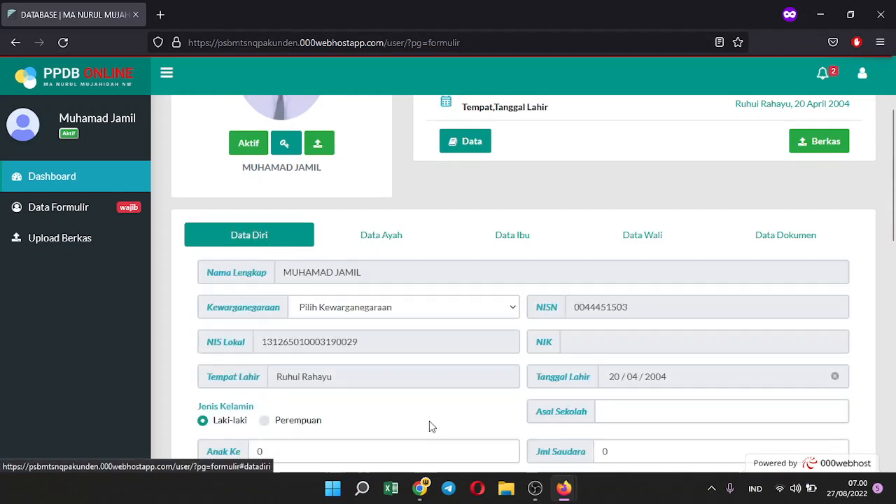
mouse_move(551, 485)
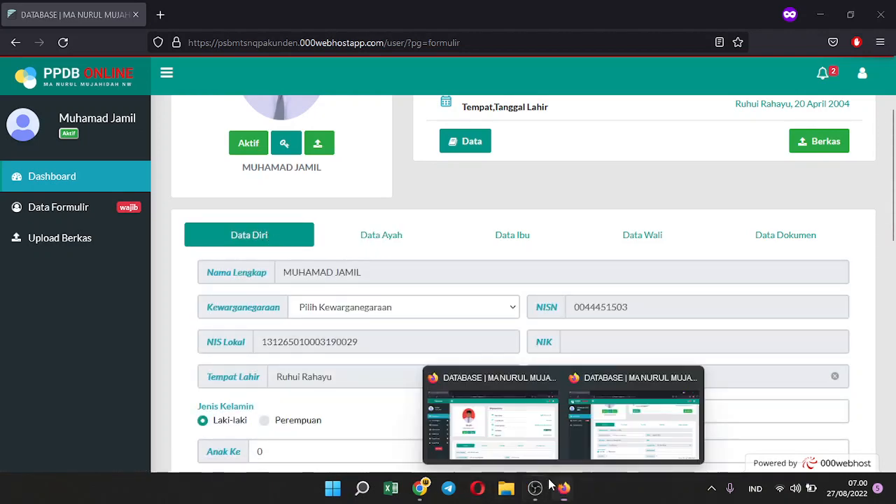
In the admin window, set the student's citizenship to WNI
left_click(530, 448)
scroll(378, 384, "down", 3)
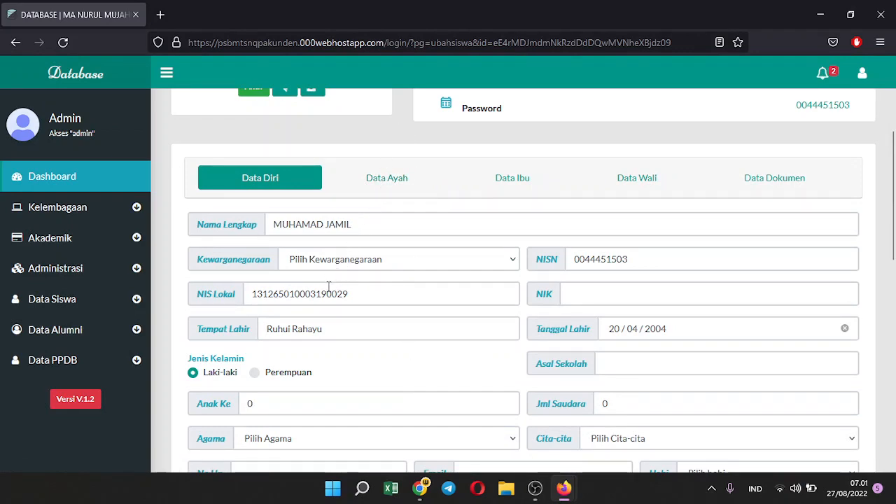
left_click(369, 259)
left_click(351, 302)
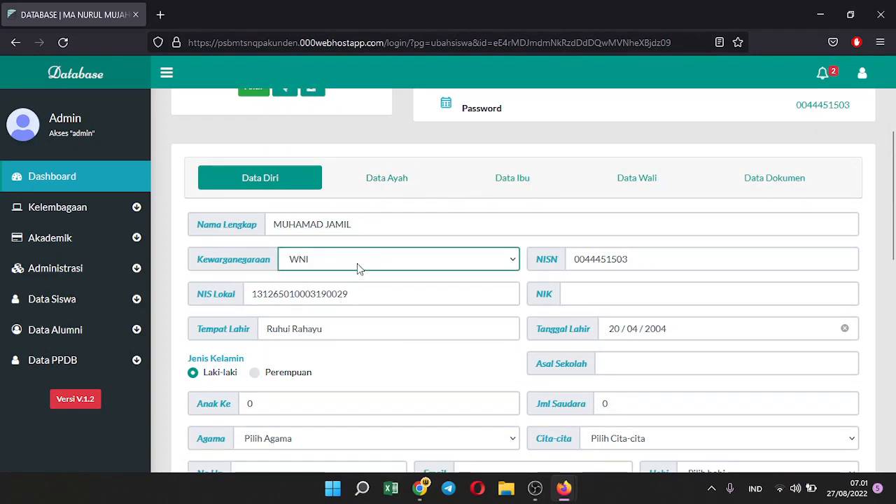
Enter 3 as the student's number of siblings
scroll(384, 328, "down", 1)
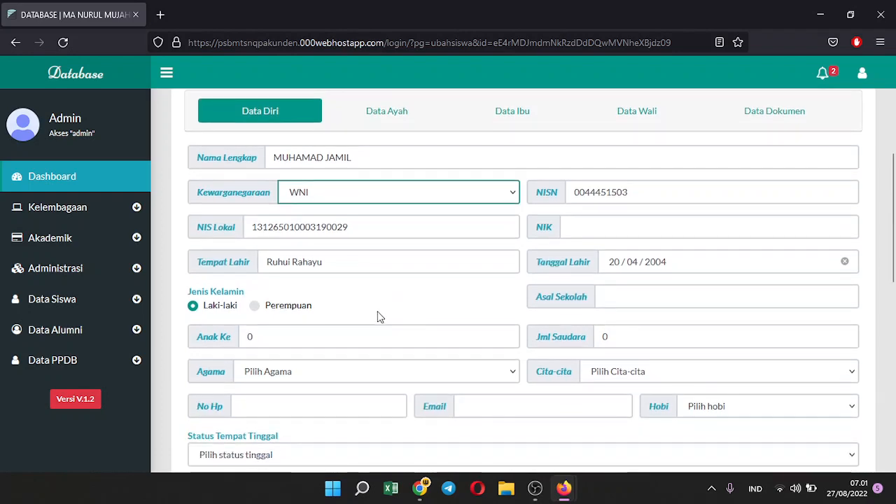
scroll(326, 336, "down", 1)
left_click_drag(277, 269, 173, 281)
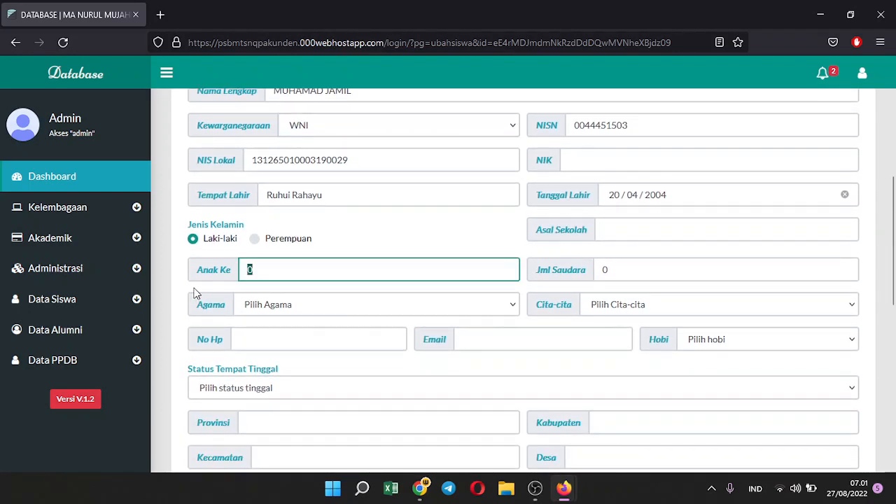
type("3")
double_click(625, 276)
type("3")
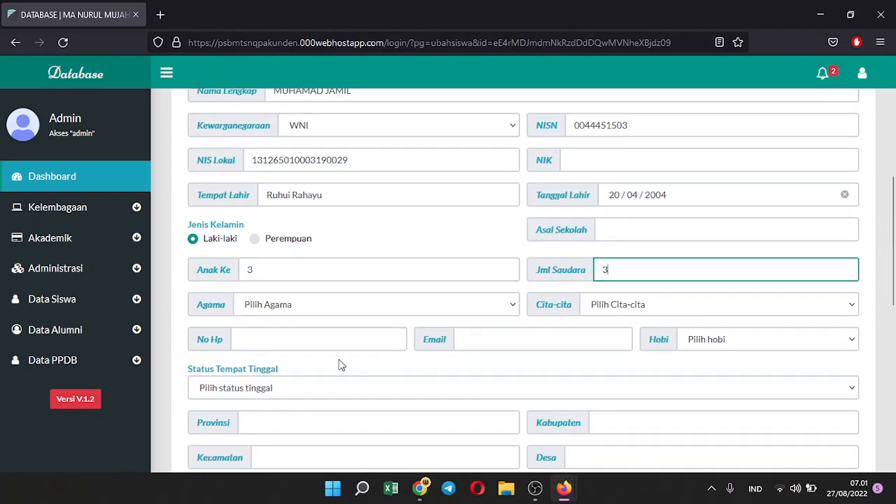
Set religion Islam, aspiration Lainnya and living status Tinggal dengan Ortu/Wali
left_click(252, 305)
left_click(254, 343)
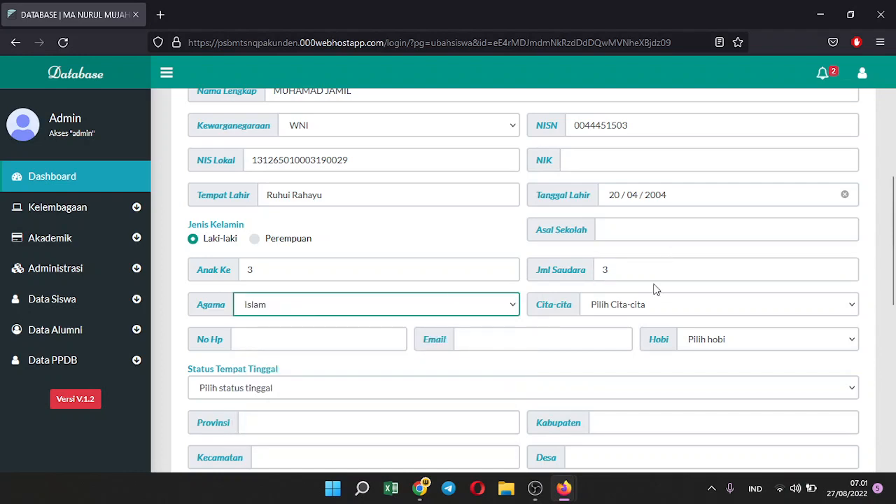
left_click(631, 311)
left_click(627, 272)
scroll(237, 250, "down", 2)
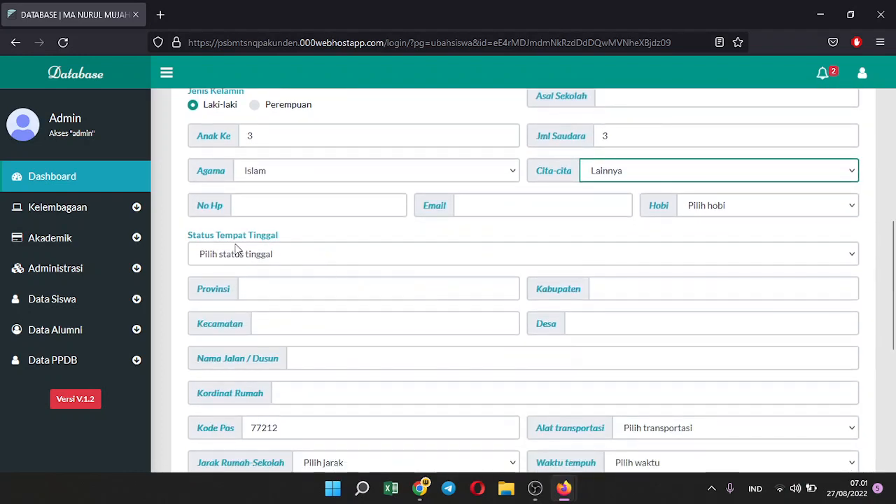
left_click(256, 256)
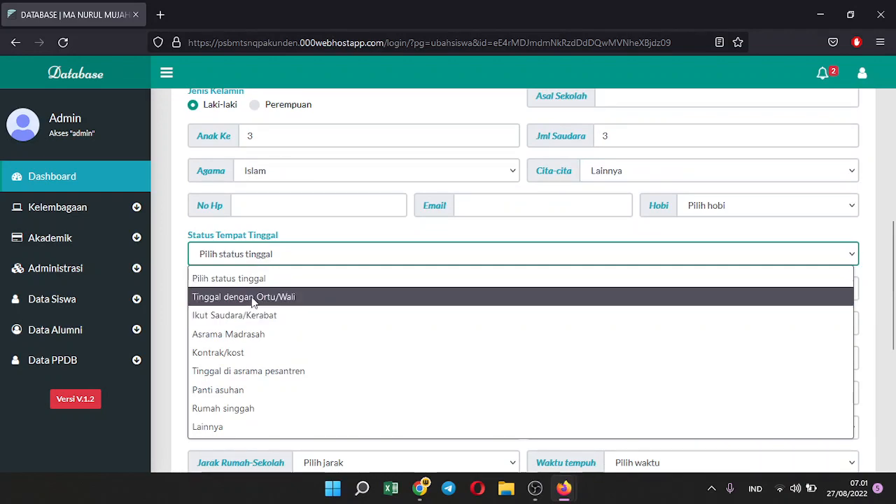
left_click(253, 299)
Save the student's personal data and dismiss the confirmation
scroll(276, 316, "down", 4)
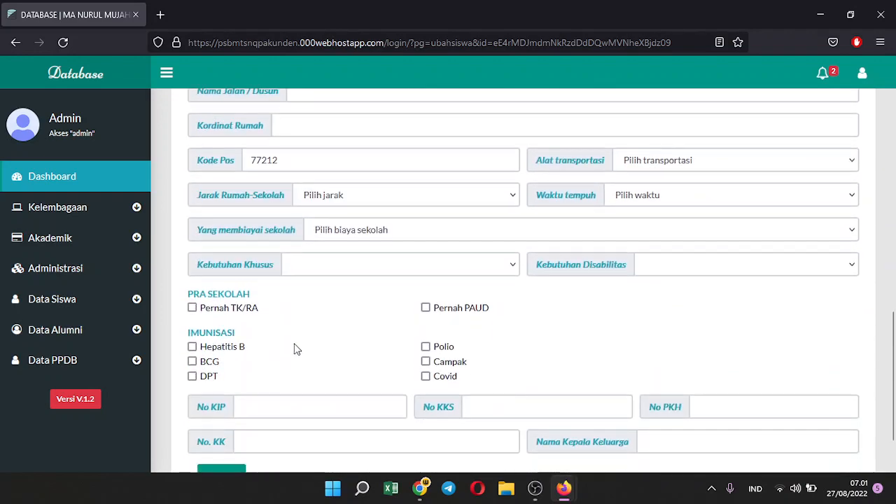
scroll(252, 414, "down", 2)
left_click(207, 404)
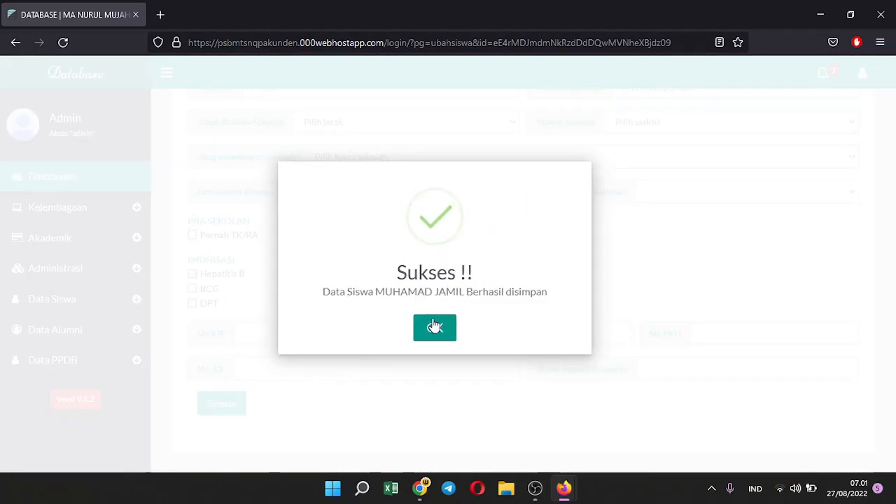
left_click(434, 326)
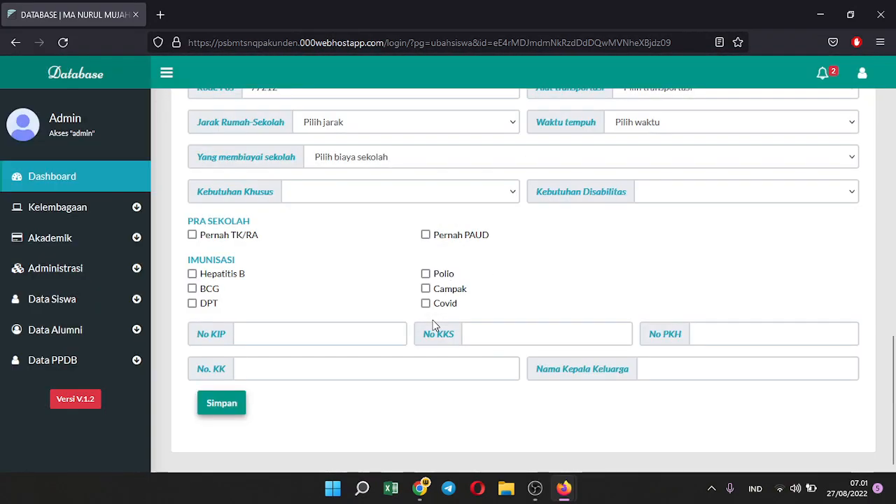
scroll(434, 326, "up", 9)
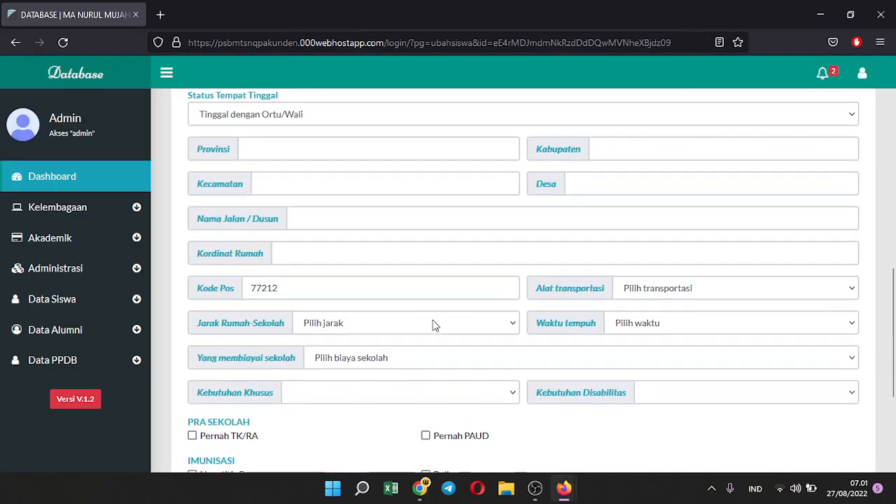
On the Data Ayah form, mark the father as still living with WNI citizenship
left_click(375, 171)
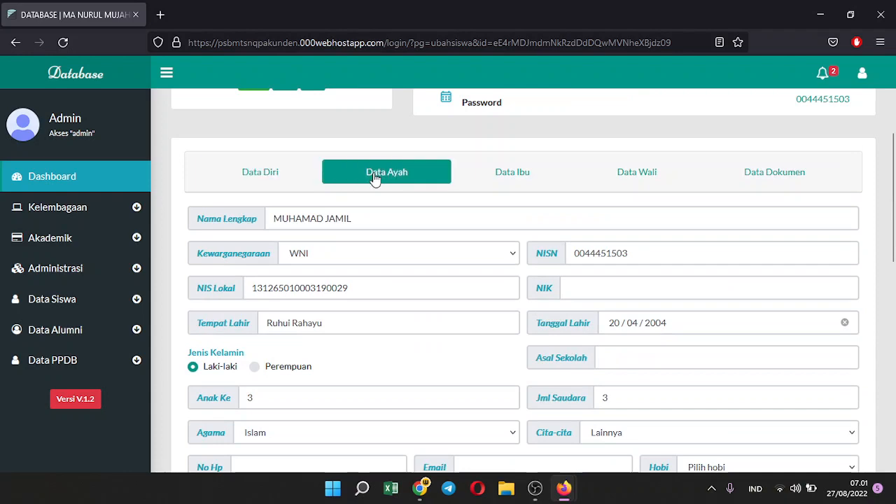
left_click(295, 222)
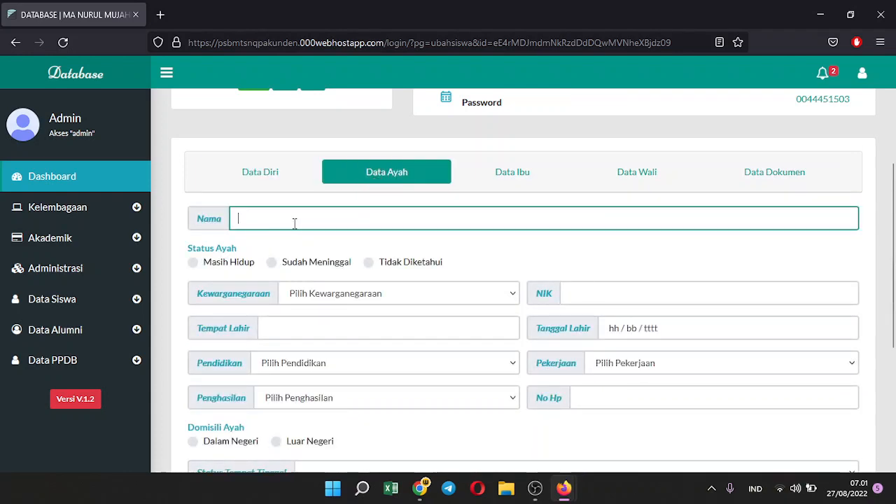
left_click(193, 262)
left_click(349, 297)
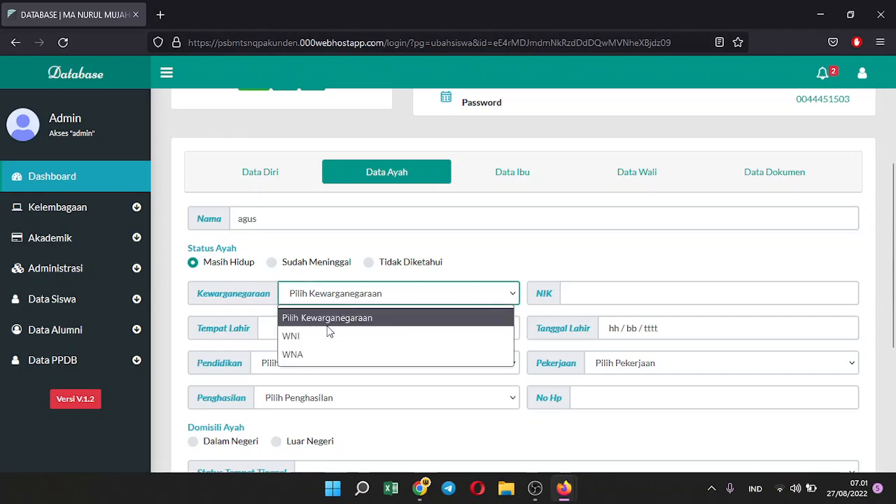
left_click(327, 334)
Enter the father's birthplace, birth date on the 30th, and his 16-digit NIK
left_click(312, 326)
type("madiun")
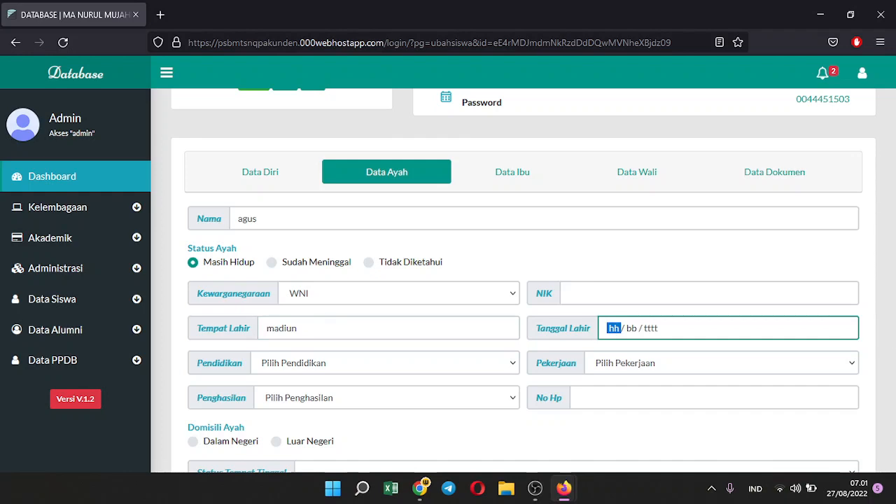
left_click(630, 327)
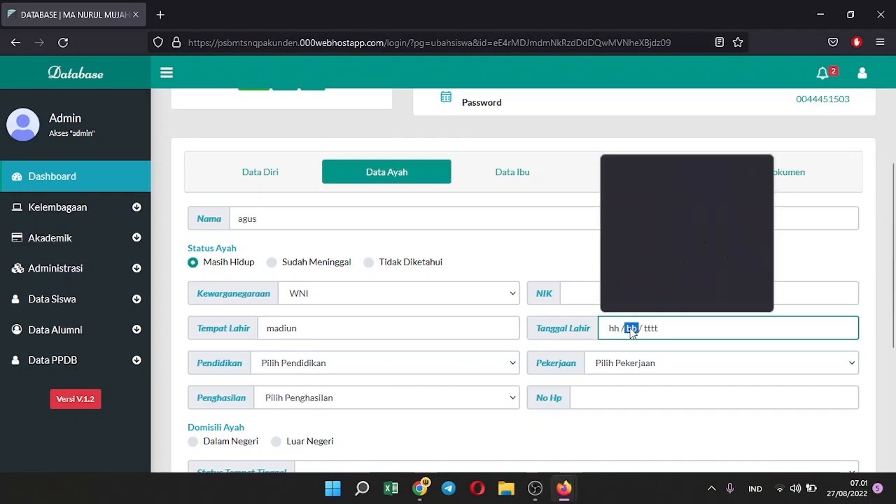
left_click(661, 278)
left_click(612, 294)
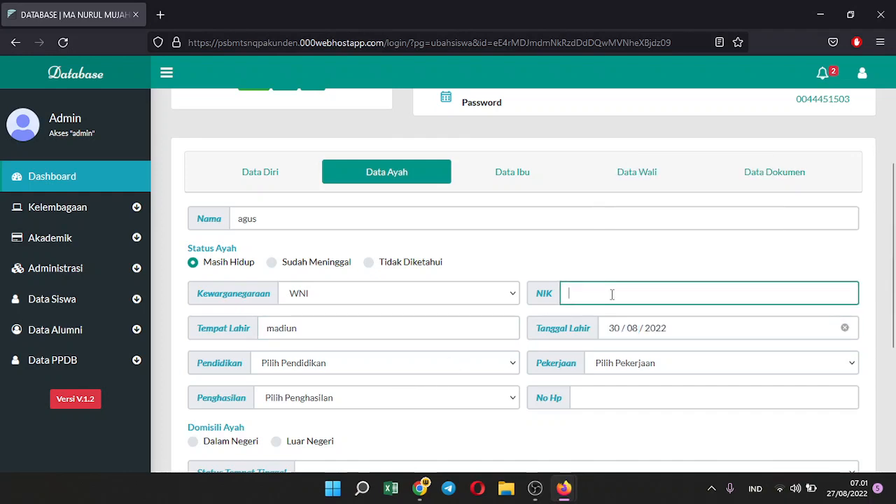
type("1111111111111111")
Set occupation Pengacara/Jaksa/Hakim/Notaris, education S2 and income 3.000.001 - 5.000.000
scroll(523, 280, "down", 1)
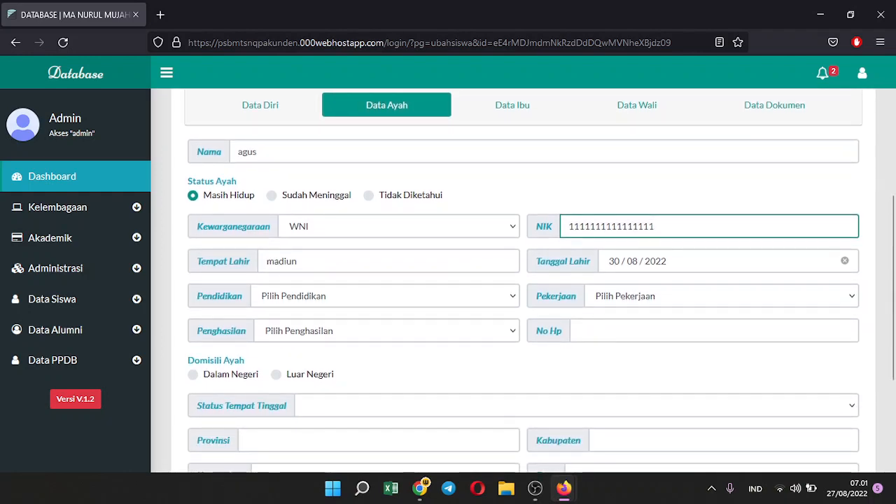
left_click(671, 304)
left_click(659, 221)
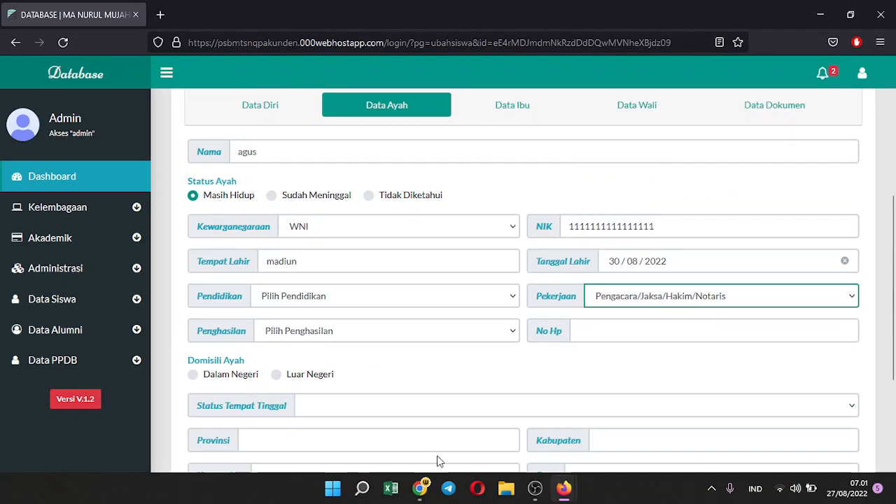
left_click(272, 293)
left_click(291, 242)
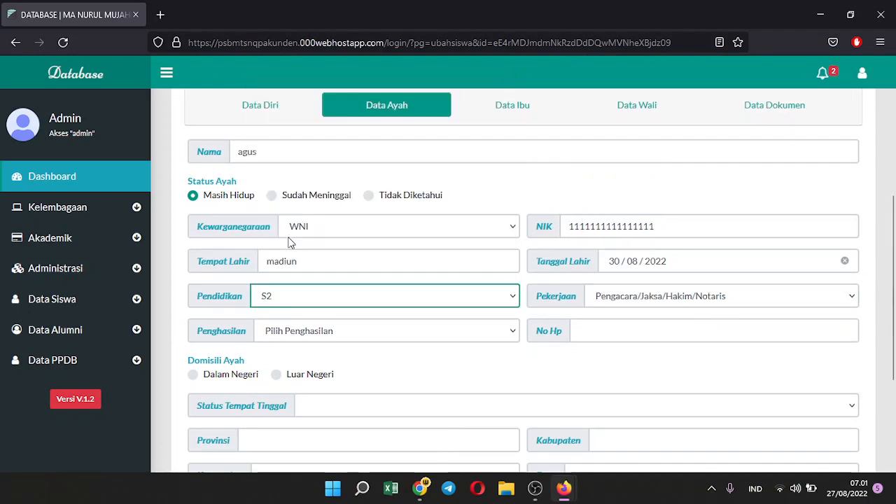
left_click(296, 334)
left_click(294, 268)
Set the father's domicile to Dalam Negeri with residence status Milik Sendiri
scroll(284, 374, "down", 1)
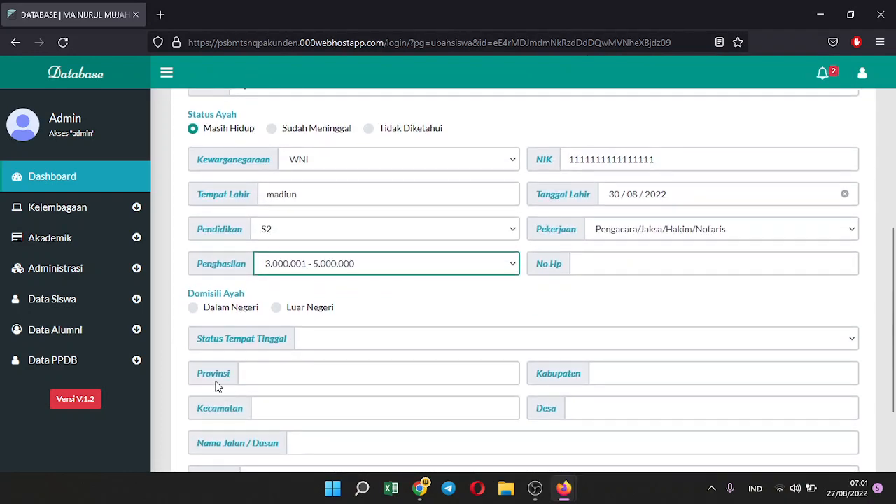
left_click(195, 307)
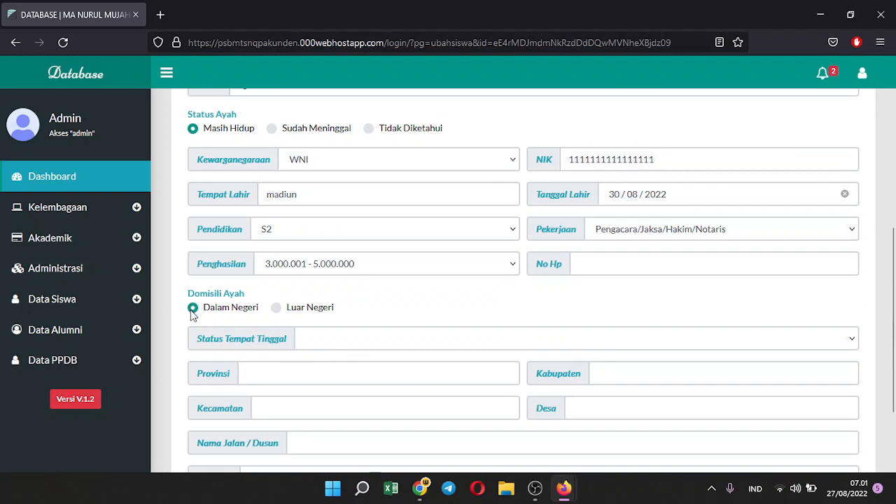
left_click(314, 339)
left_click(304, 221)
Fill the address with province jawa timur, madiun and street jl. cemapak
left_click(303, 373)
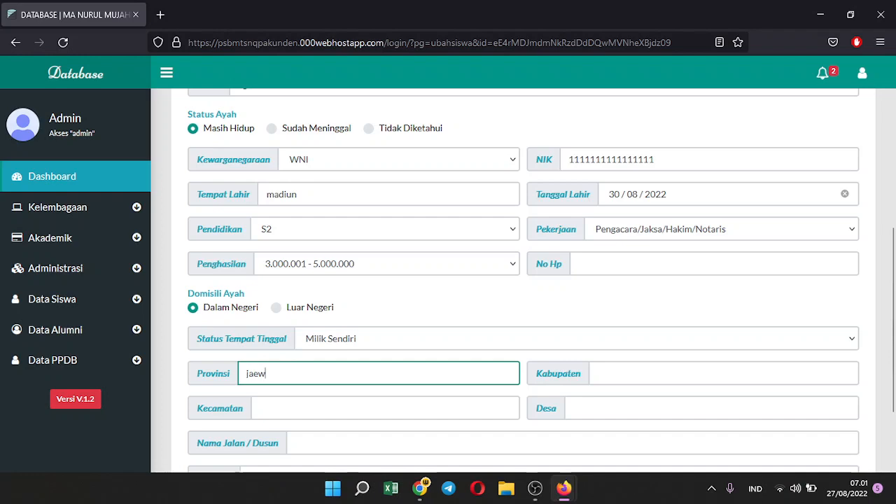
type("jawa timu")
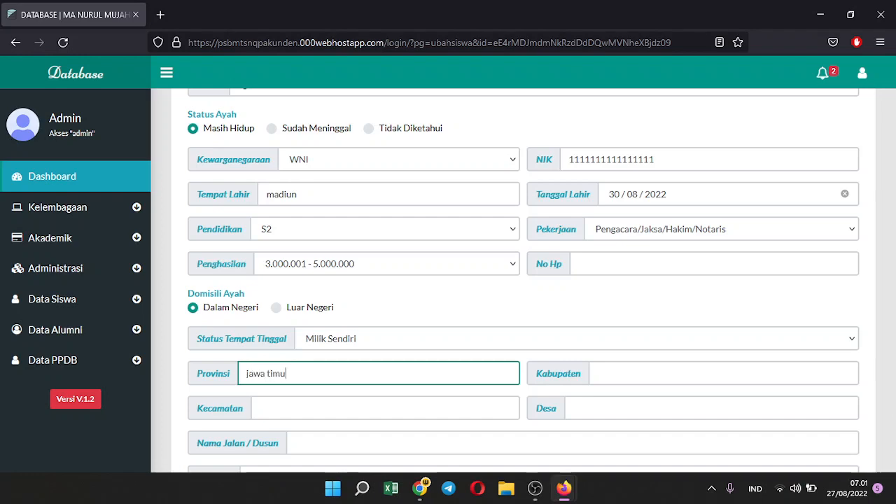
type("r")
key("Tab")
type("madi")
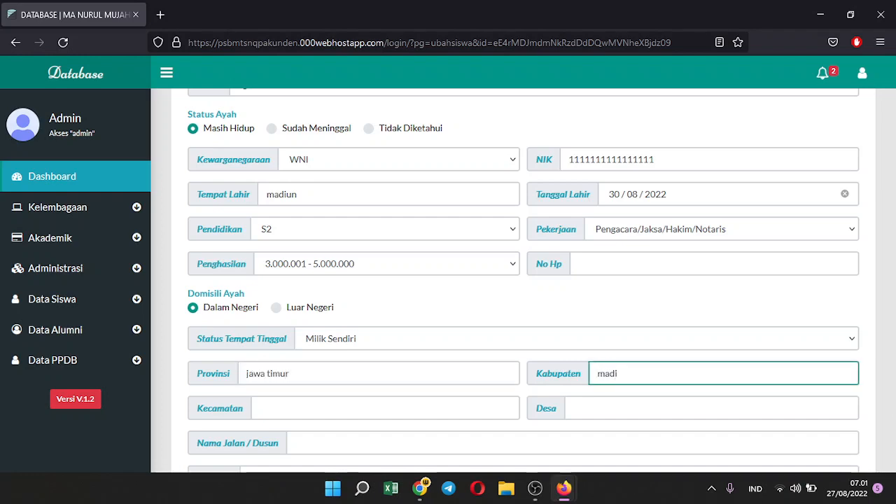
type("un")
key("Tab")
type("madiun")
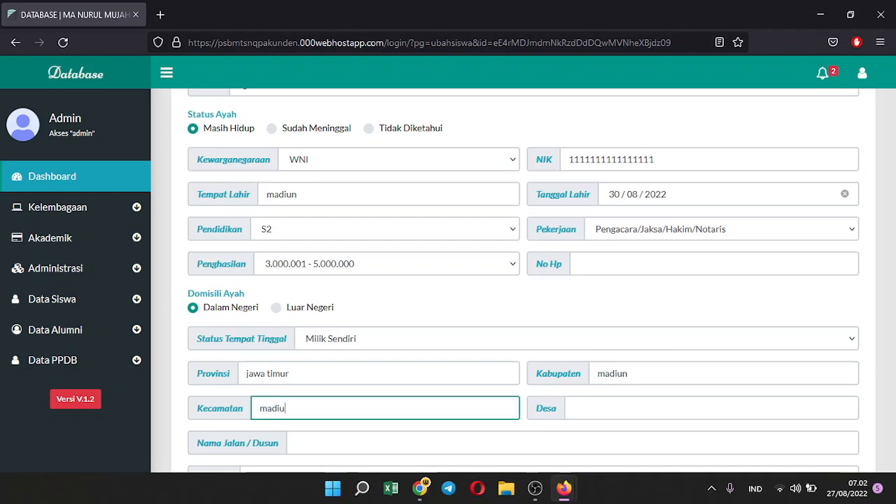
key("Tab")
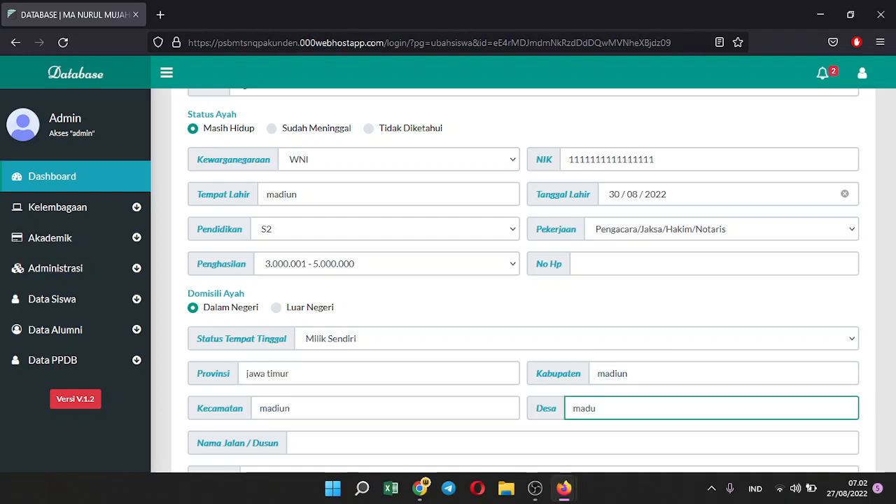
scroll(300, 371, "down", 2)
left_click(344, 375)
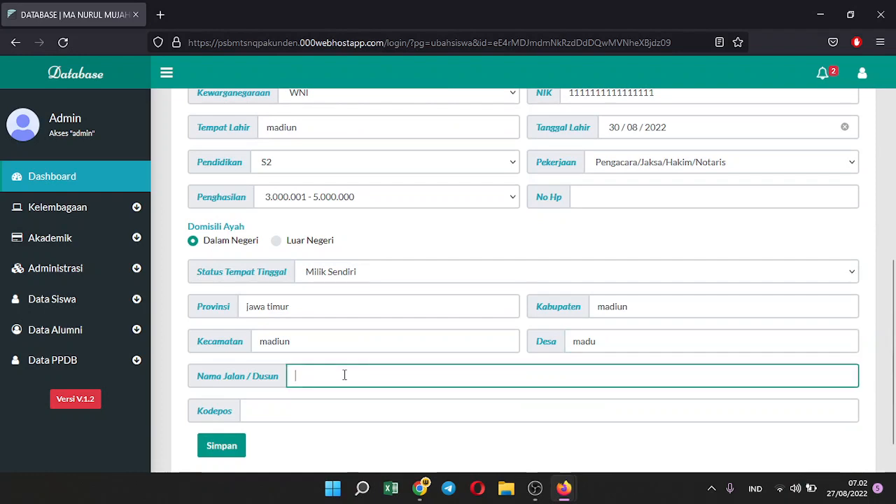
type("jl. cem")
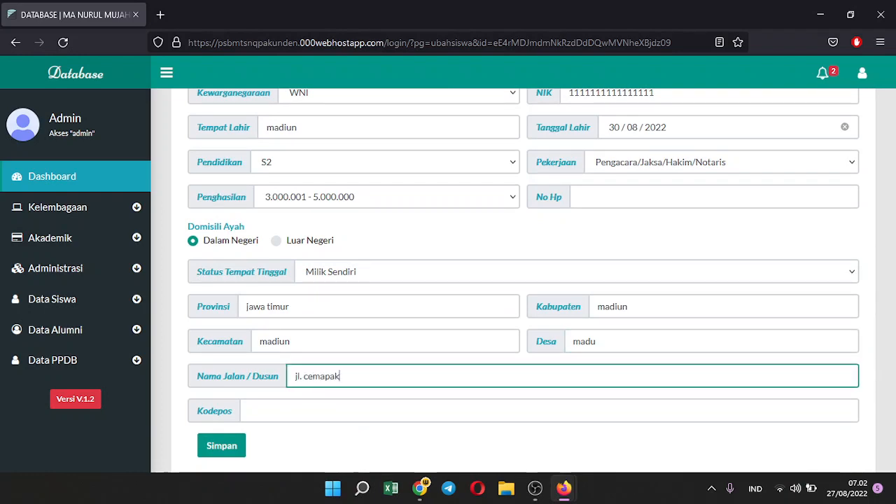
type("apak")
Save the father's data, confirm, and check the Data Diri tab before returning to Data Ayah
left_click(238, 451)
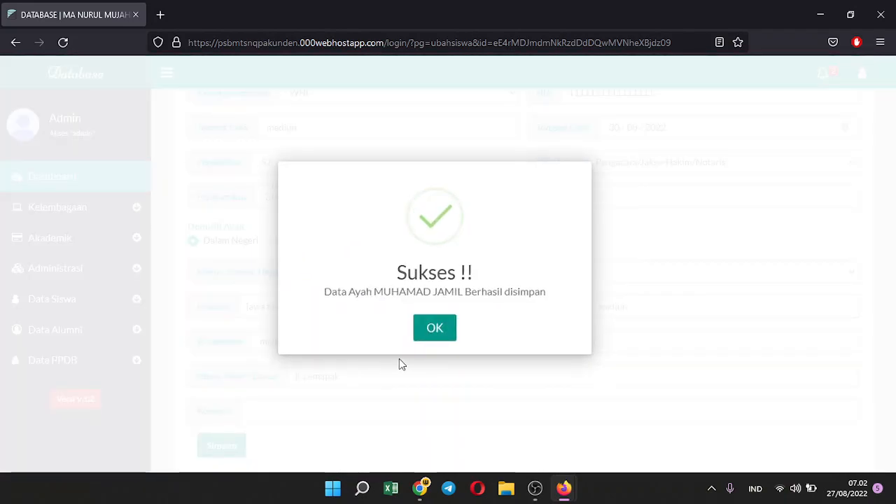
left_click(434, 329)
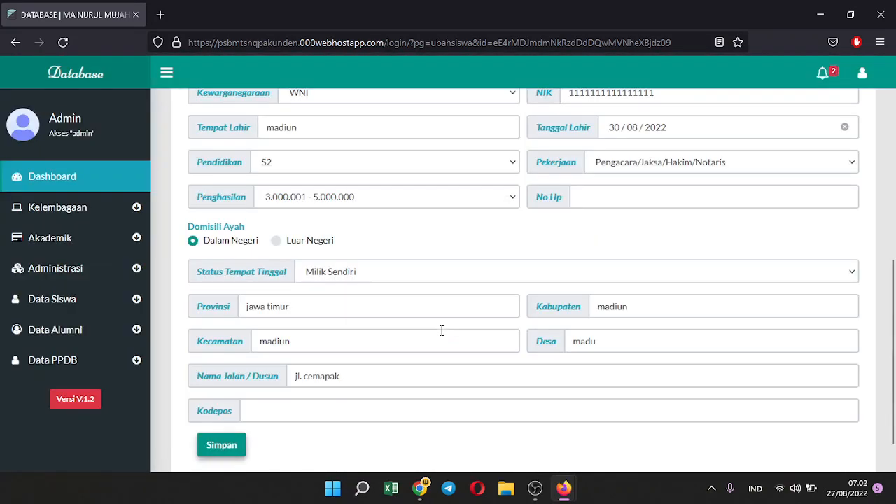
scroll(441, 331, "up", 3)
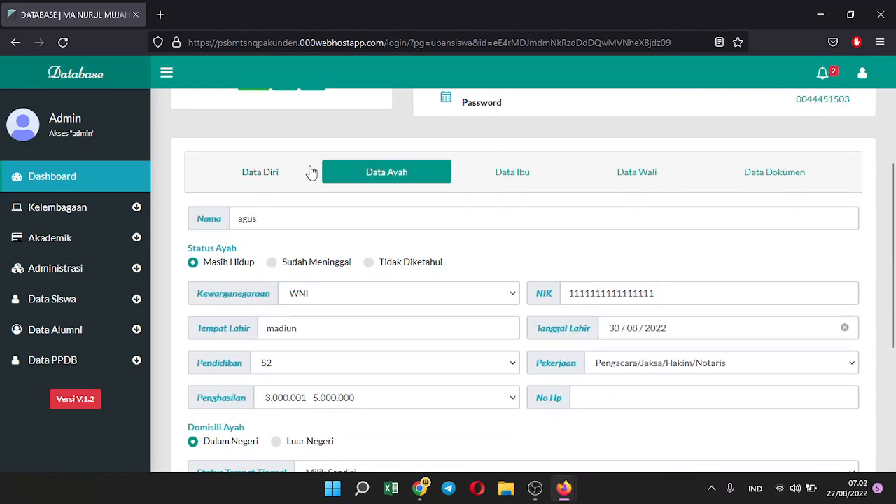
left_click(278, 172)
left_click(364, 170)
scroll(278, 210, "up", 2)
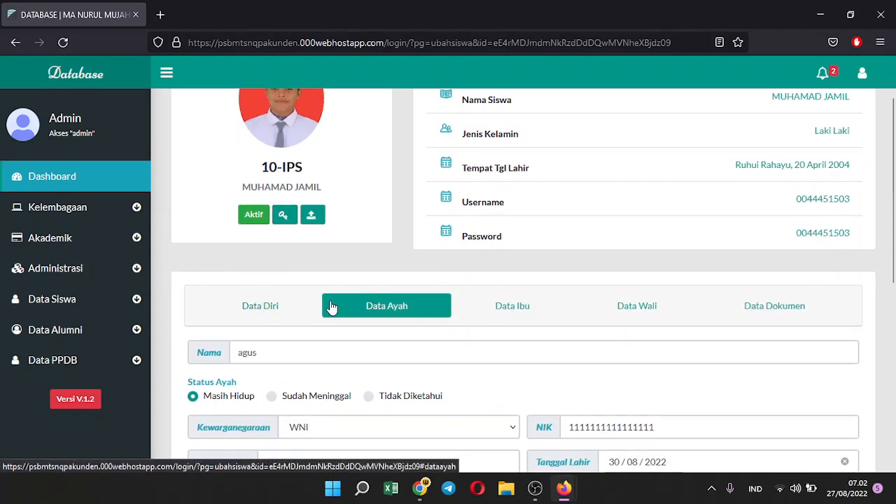
scroll(274, 314, "up", 1)
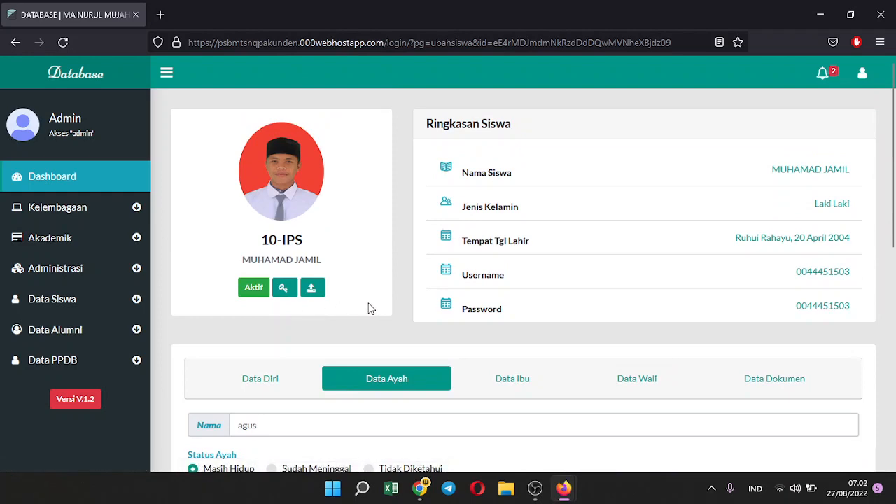
scroll(371, 308, "down", 2)
In the other window, reload the page and view the saved father's data
mouse_move(564, 490)
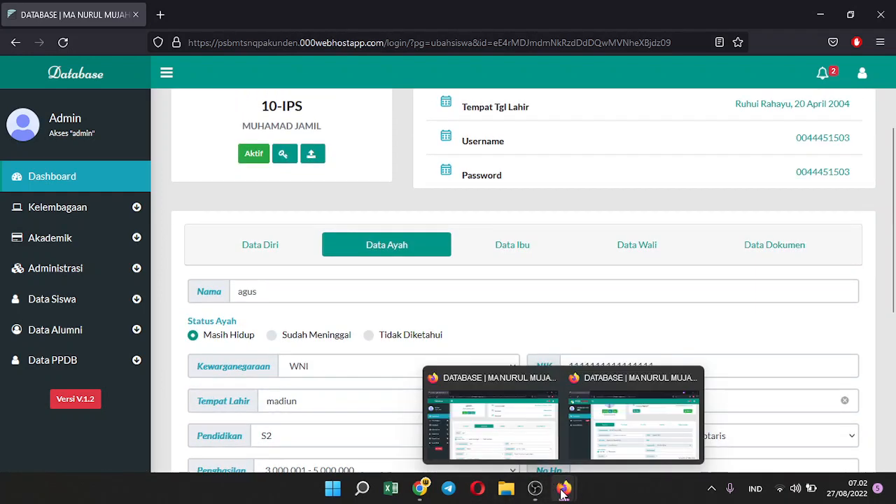
left_click(633, 420)
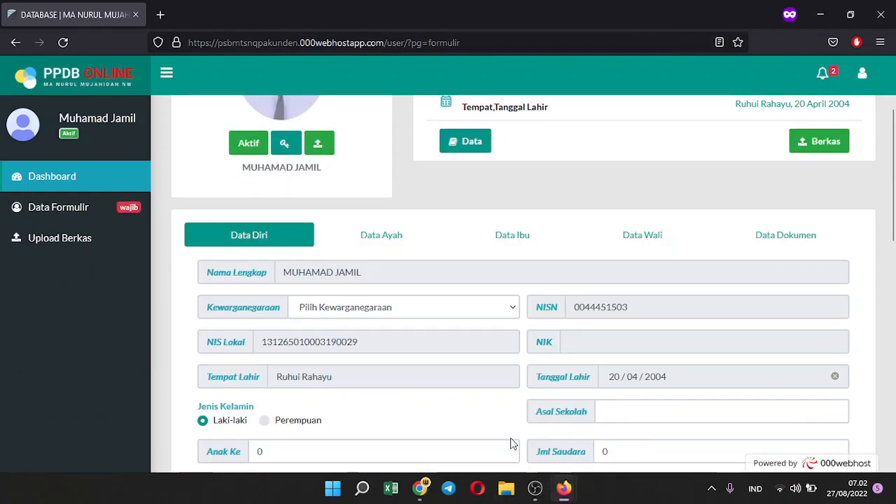
left_click(389, 243)
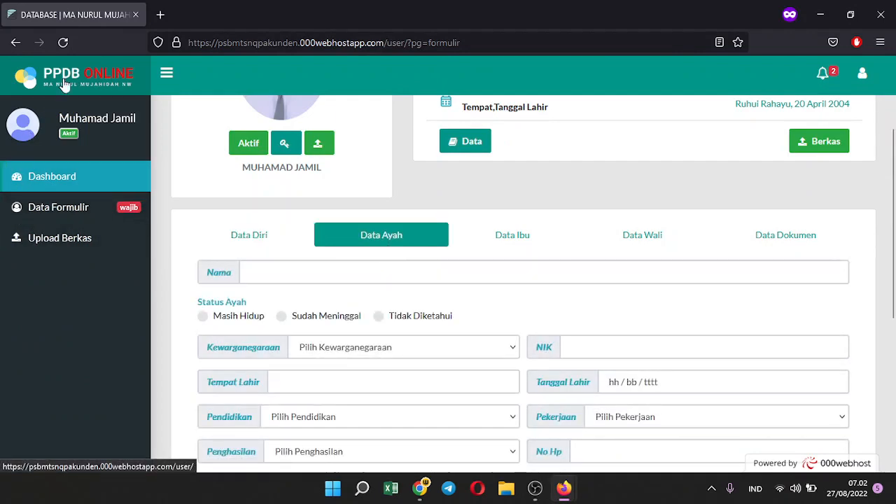
left_click(62, 42)
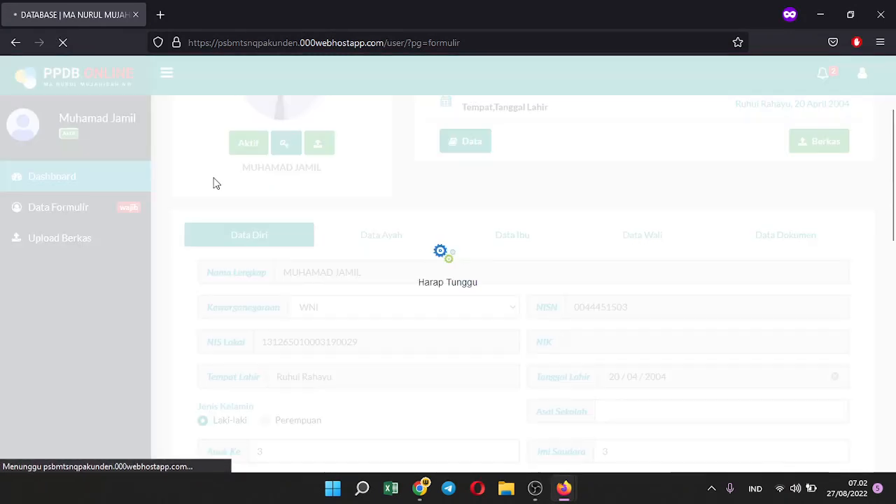
left_click(382, 235)
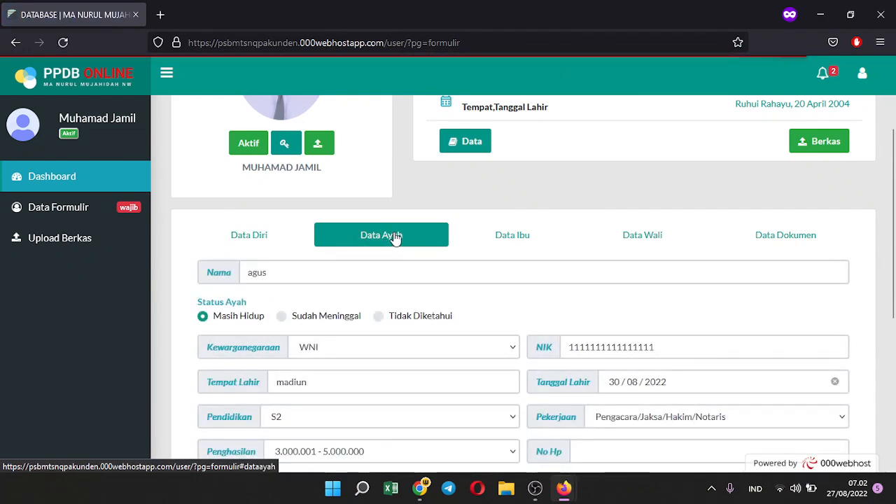
Open the mother's data tab, then bring the admin panel window back to front
left_click(492, 242)
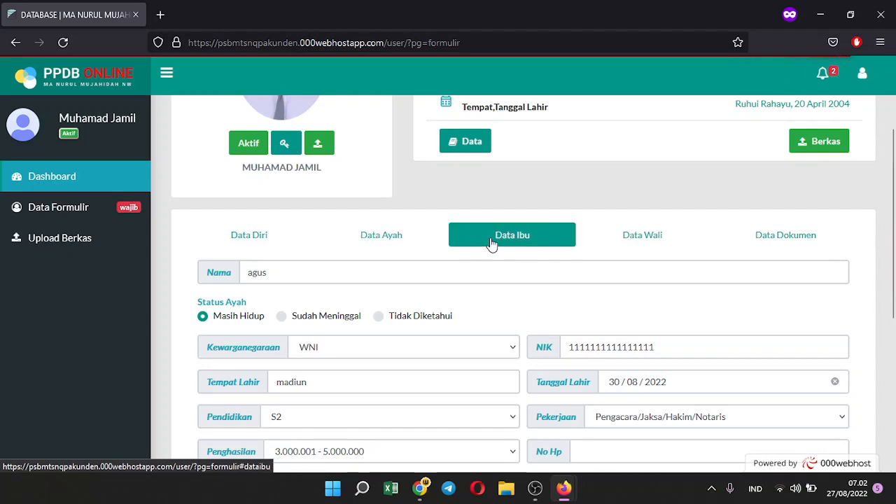
left_click(418, 490)
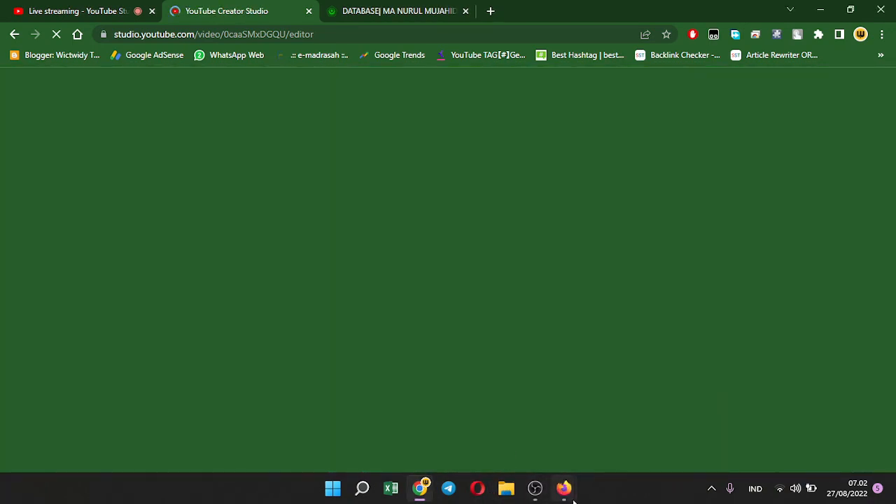
mouse_move(560, 474)
left_click(528, 434)
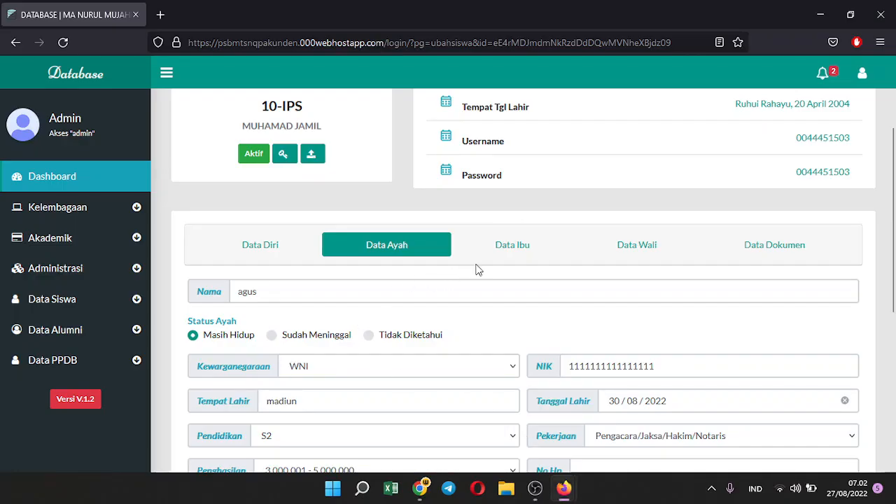
On the Data Ibu form, mark the mother as still living with WNI citizenship
left_click(508, 251)
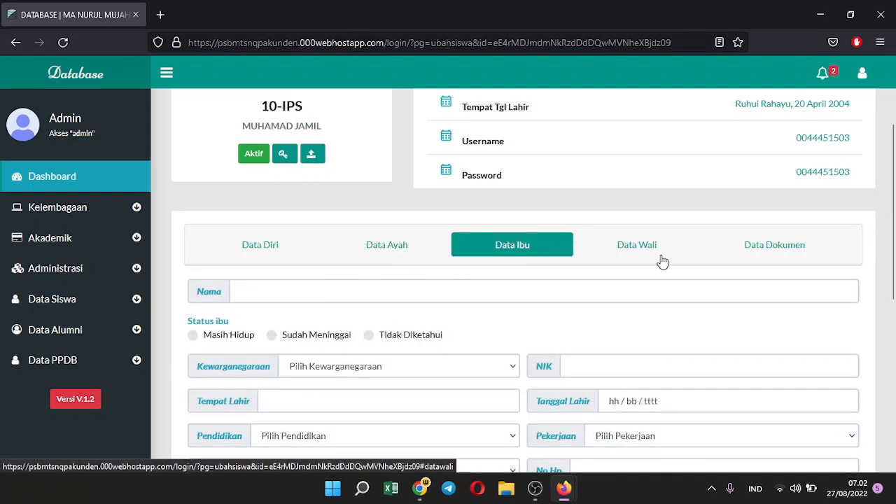
left_click(305, 290)
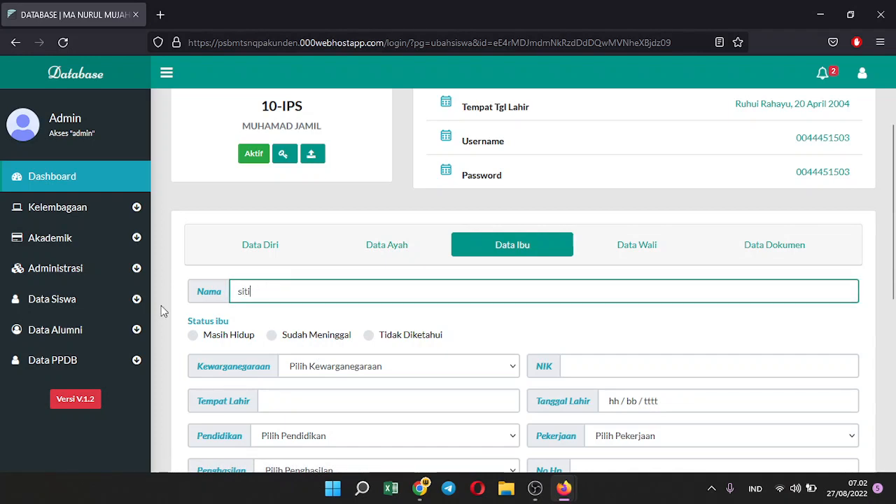
left_click(193, 335)
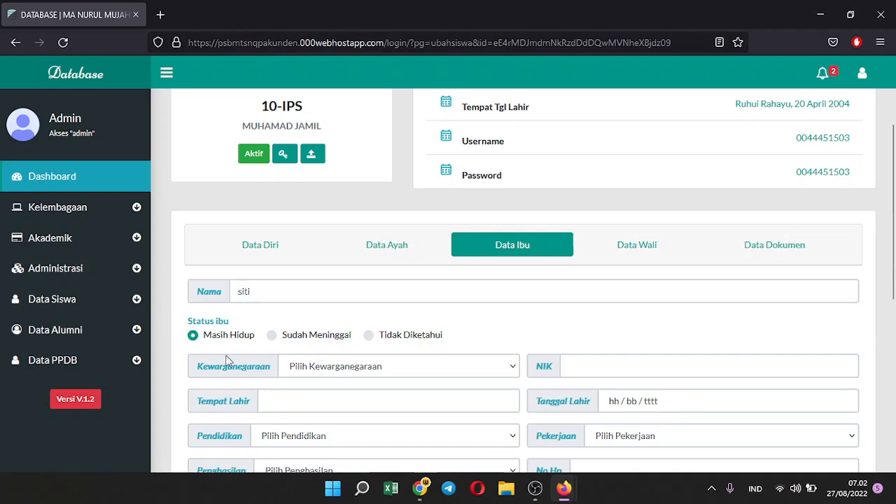
left_click(294, 368)
left_click(289, 408)
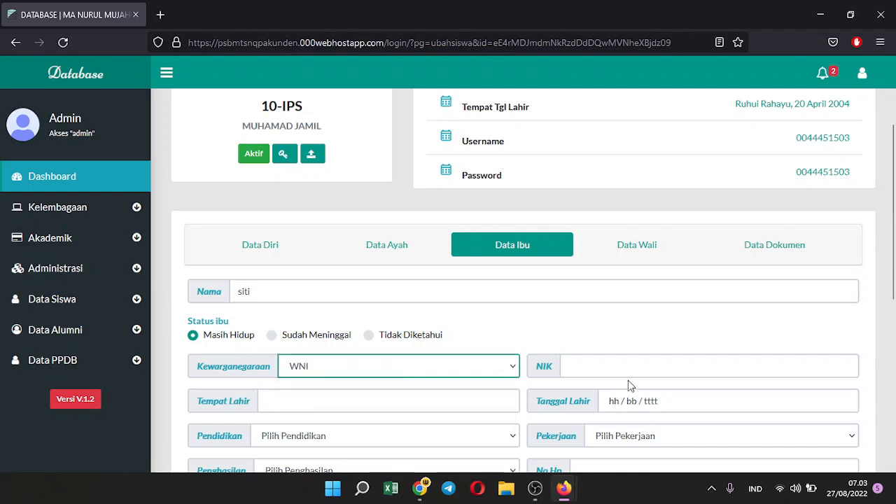
Enter the mother's 16-digit NIK, birthplace madiun and birth date 02/08/2022
left_click(631, 368)
type("1111111111111111")
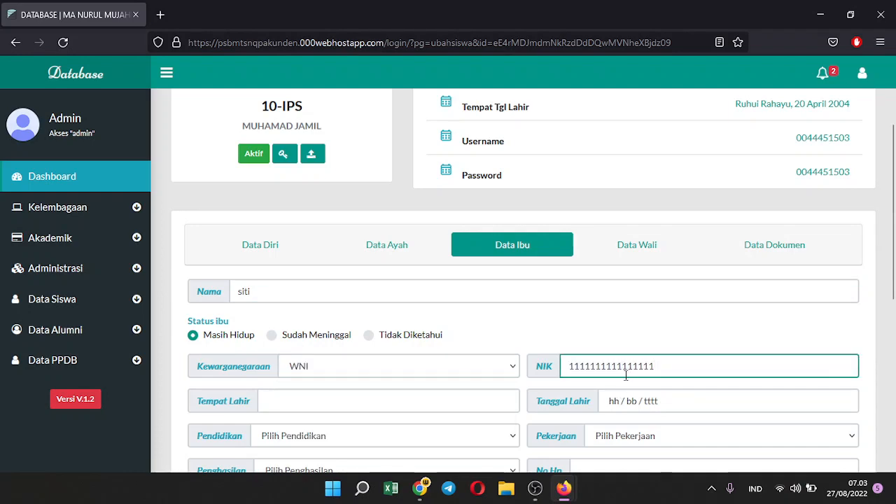
scroll(650, 329, "down", 2)
left_click(354, 275)
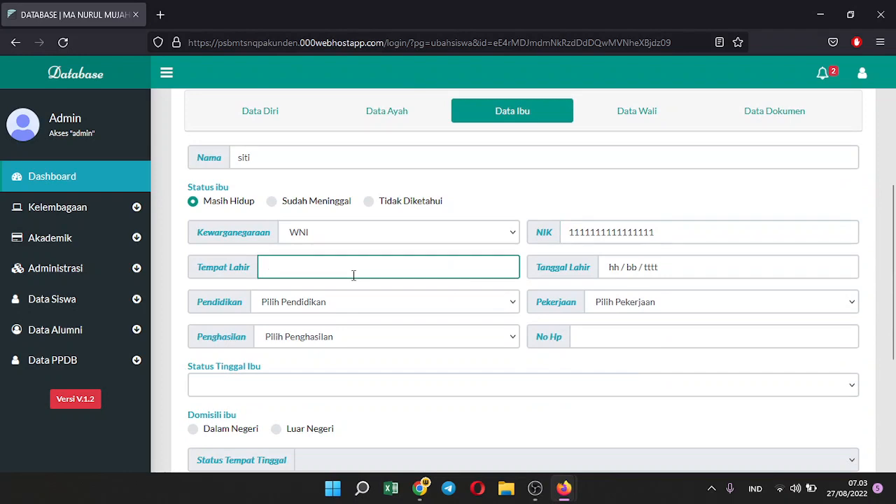
type("madiun")
left_click(632, 273)
left_click(663, 329)
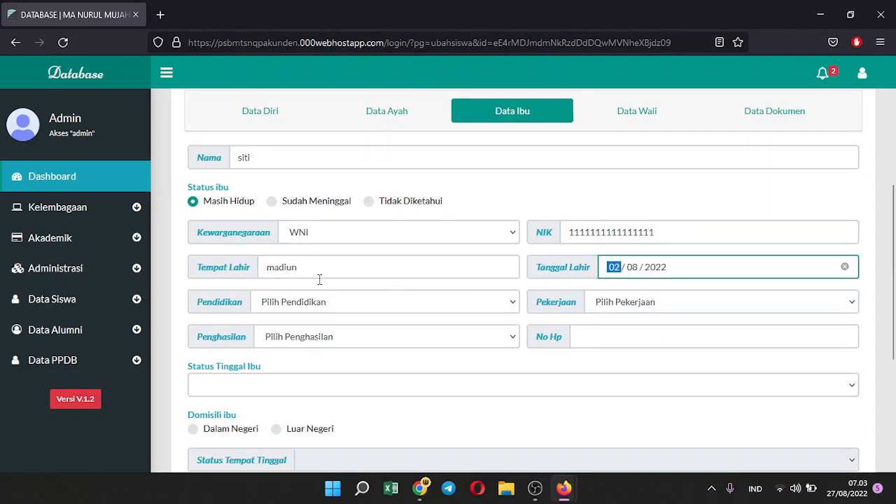
Set education D4/S1, occupation Wiraswasta, income 3.000.001 - 5.000.000, residence Sama Dengan Ayah
left_click(321, 304)
left_click(293, 215)
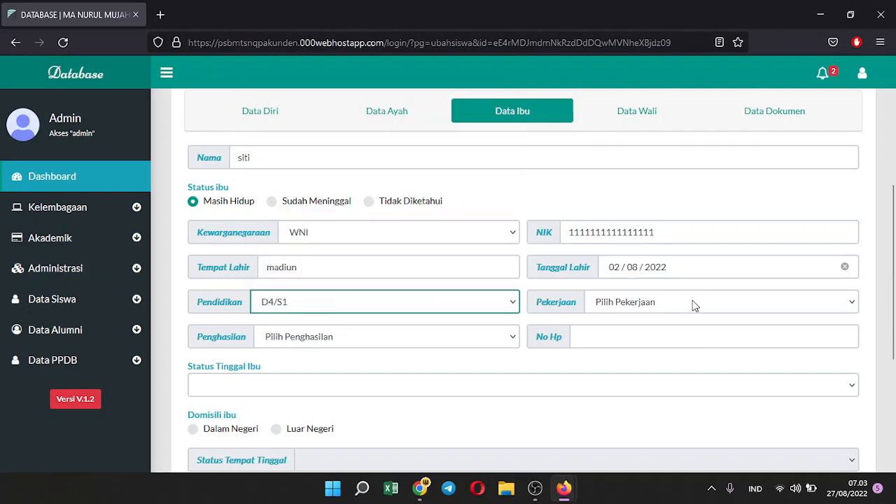
left_click(694, 305)
left_click(616, 198)
left_click(335, 340)
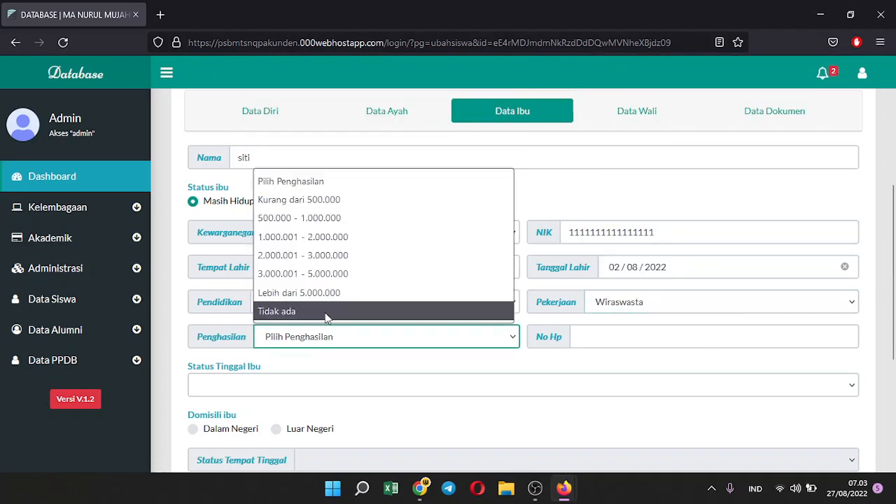
left_click(420, 272)
left_click(268, 387)
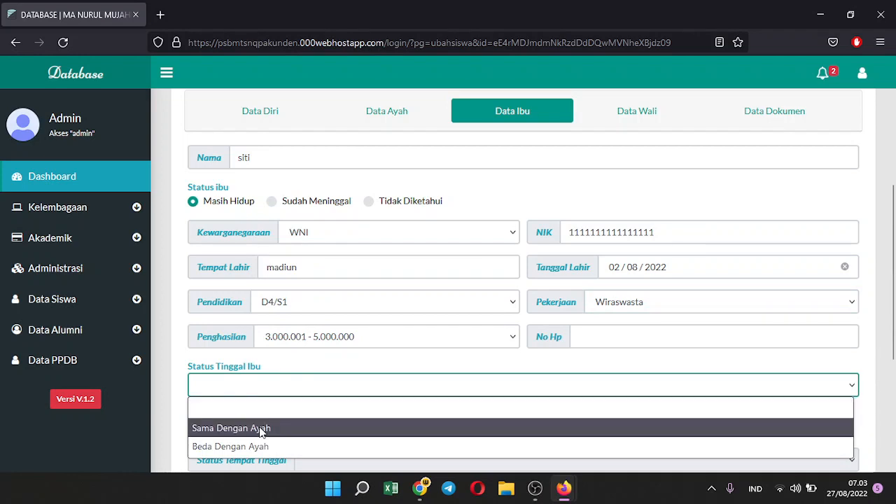
left_click(260, 430)
Save the mother's data and dismiss the confirmation
scroll(210, 321, "down", 2)
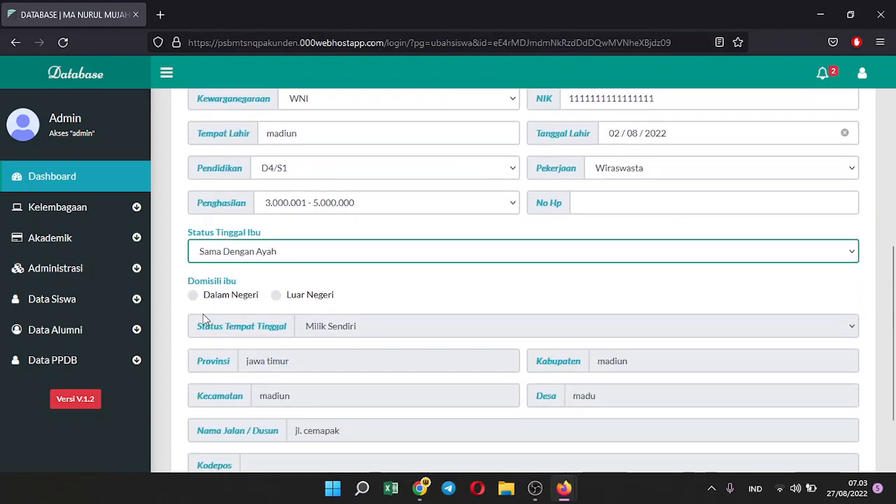
scroll(410, 366, "down", 2)
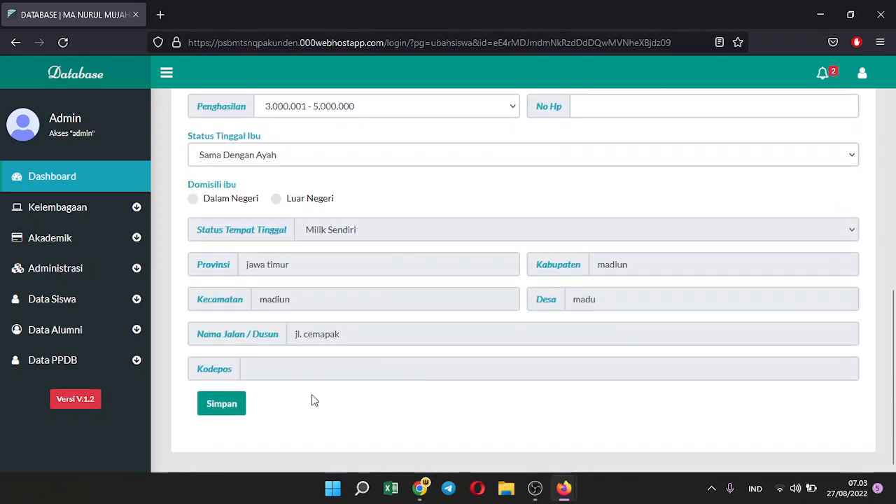
left_click(223, 406)
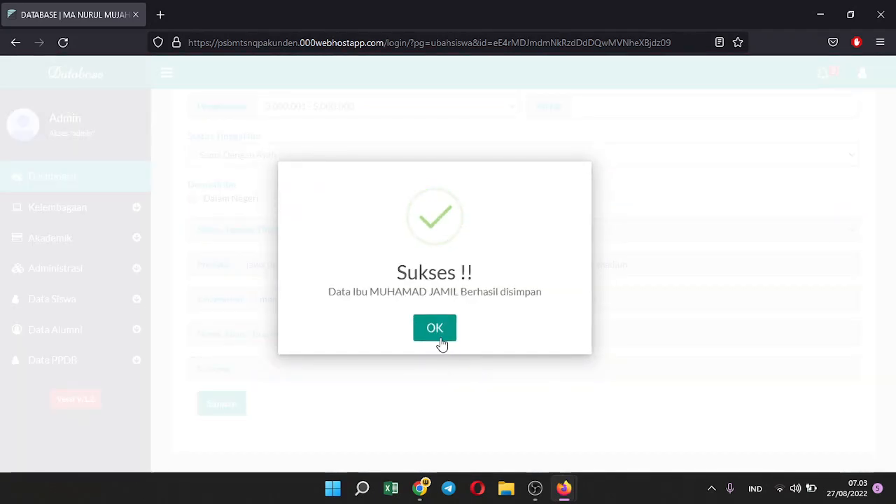
left_click(434, 329)
scroll(476, 322, "up", 4)
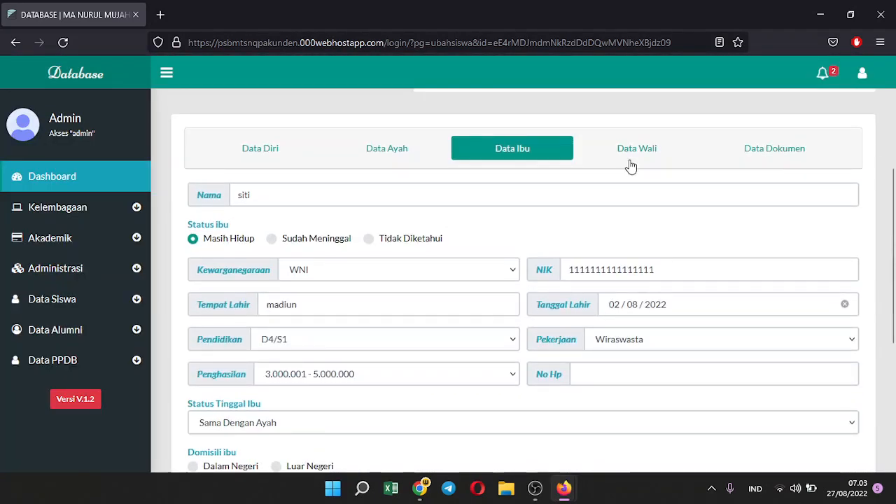
On the Data Wali tab, choose Sama Dengan Ayah, save, and confirm
left_click(637, 149)
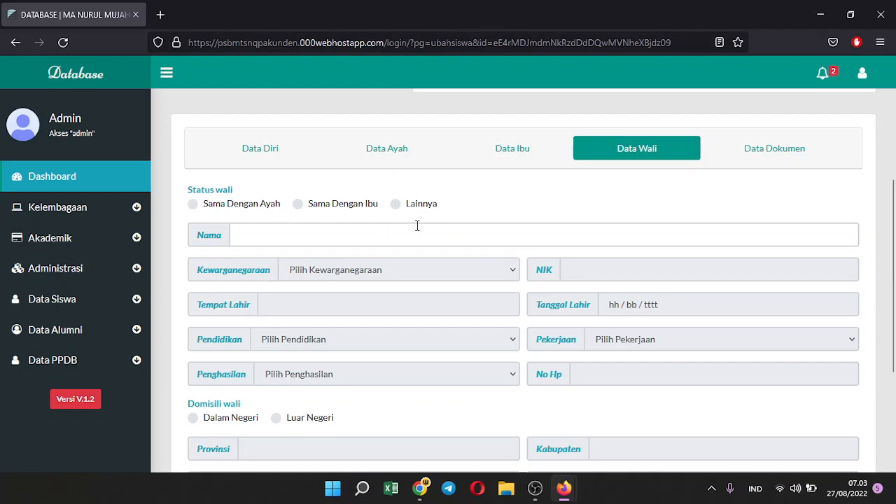
left_click(193, 204)
scroll(455, 286, "down", 3)
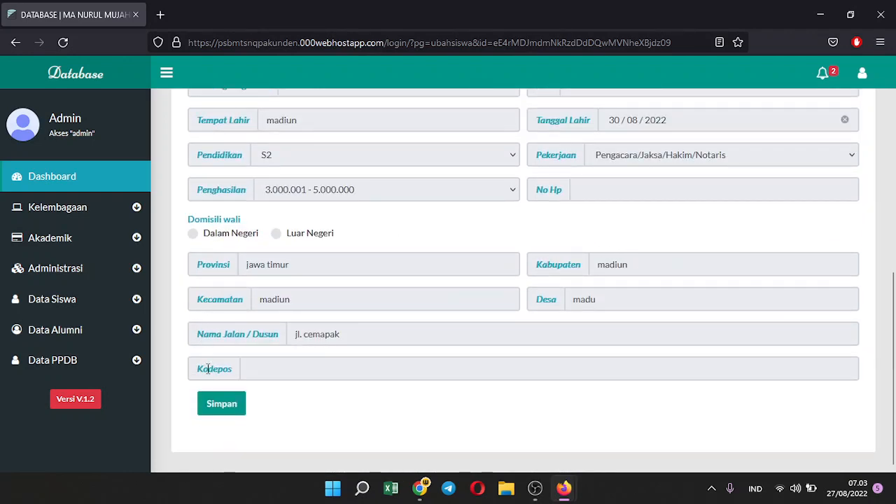
left_click(225, 404)
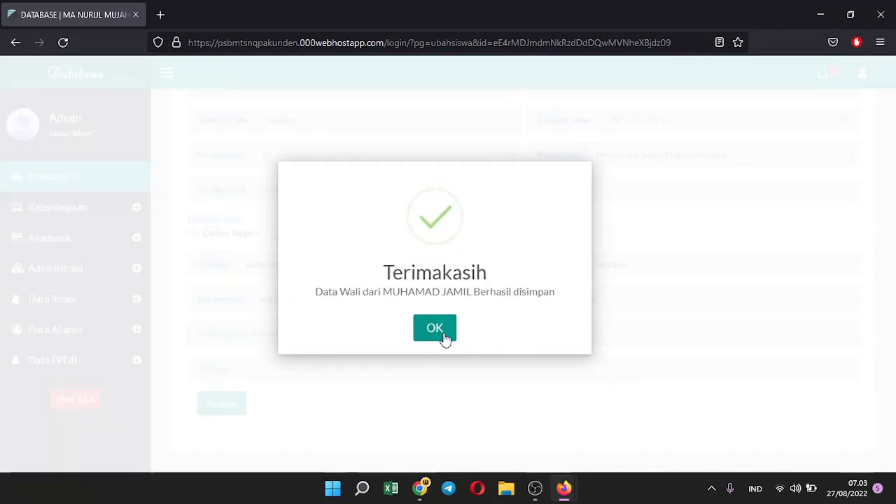
left_click(444, 337)
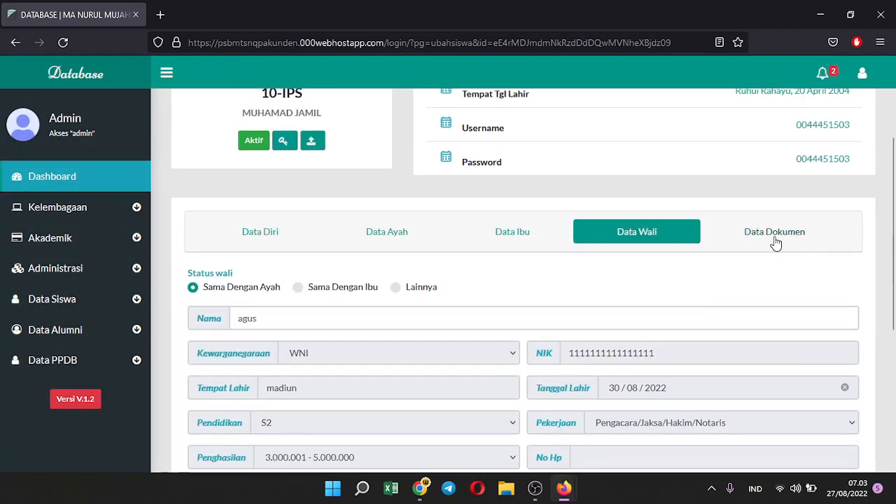
left_click(774, 235)
Scroll through the Kartu Keluarga, Akta Kelahiran, Ijazah and KIP upload fields and back up
scroll(518, 329, "down", 3)
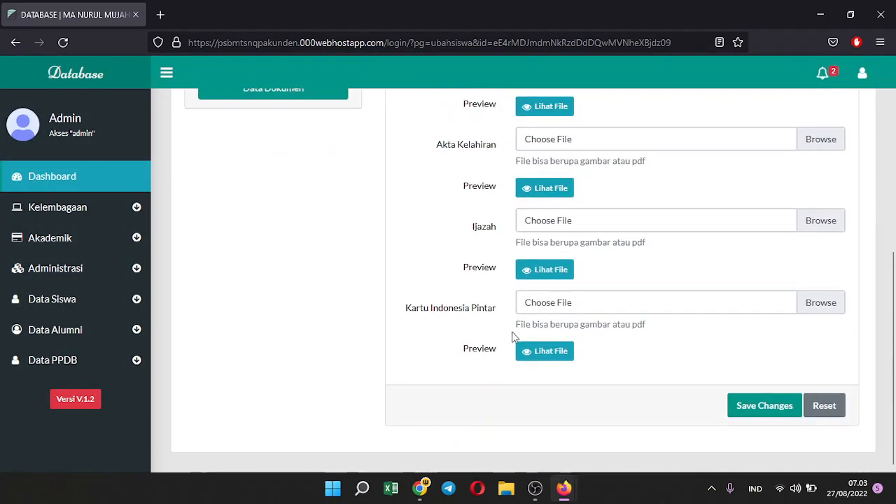
scroll(651, 372, "up", 4)
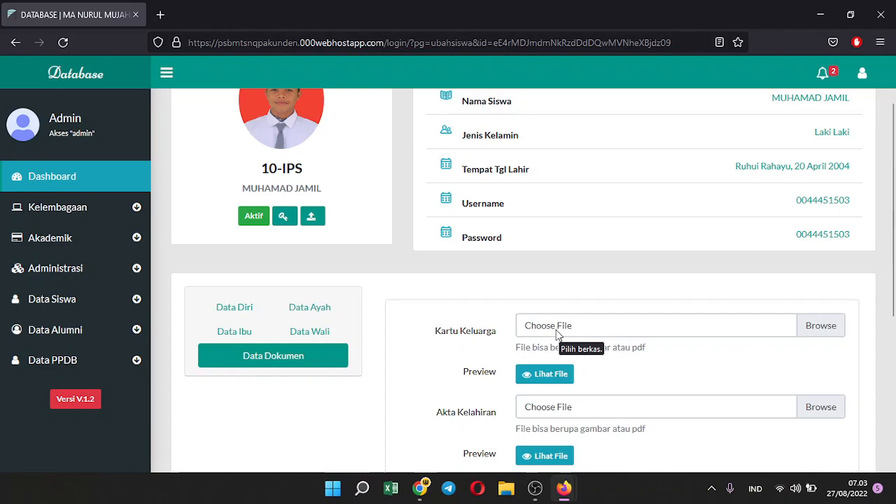
scroll(632, 347, "down", 3)
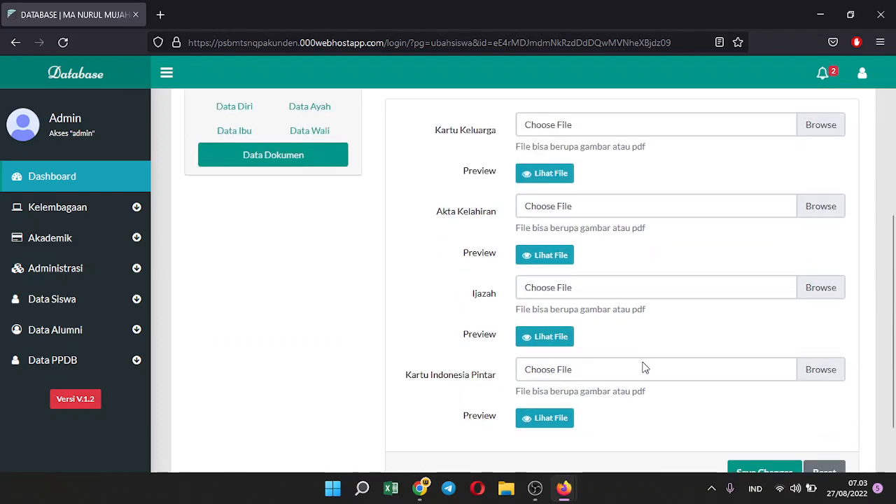
scroll(648, 381, "up", 4)
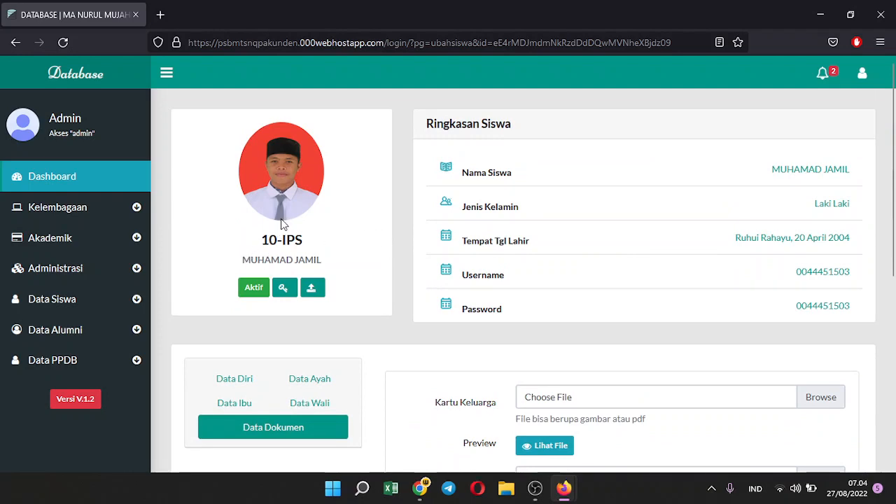
Show Data Siswa > Semua Siswa, then open Data Alumni for graduation year 2020
left_click(70, 305)
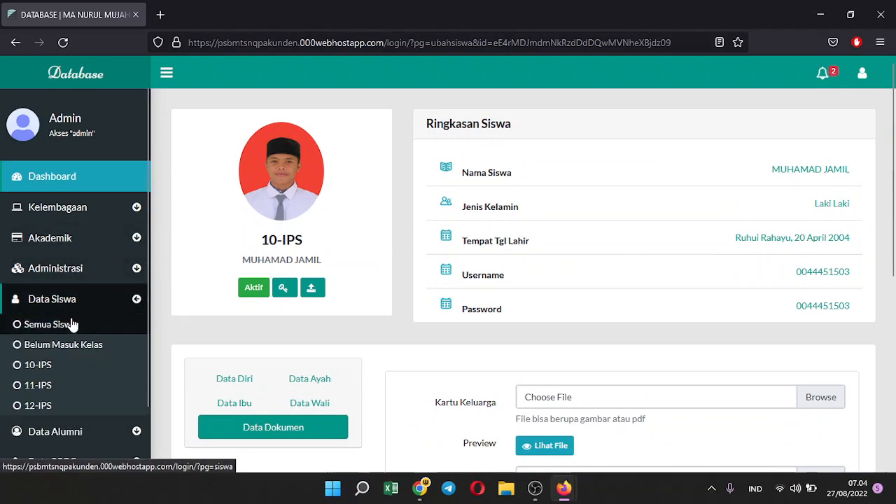
left_click(70, 324)
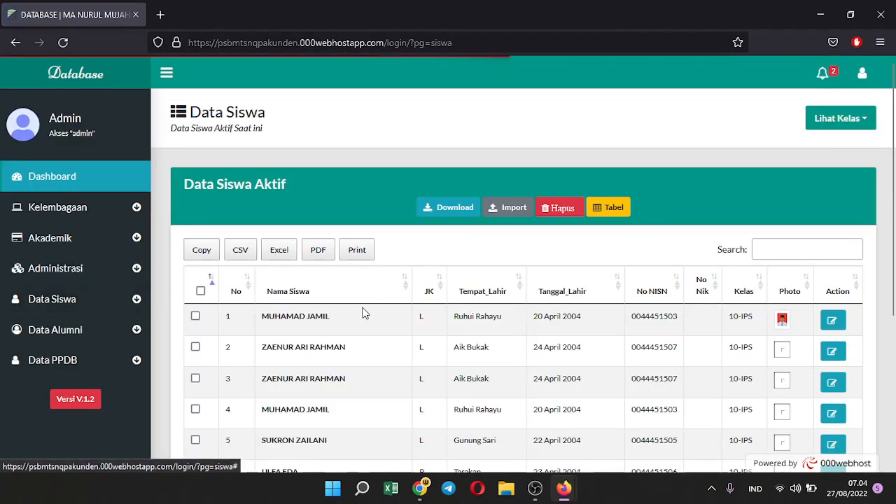
scroll(394, 301, "down", 3)
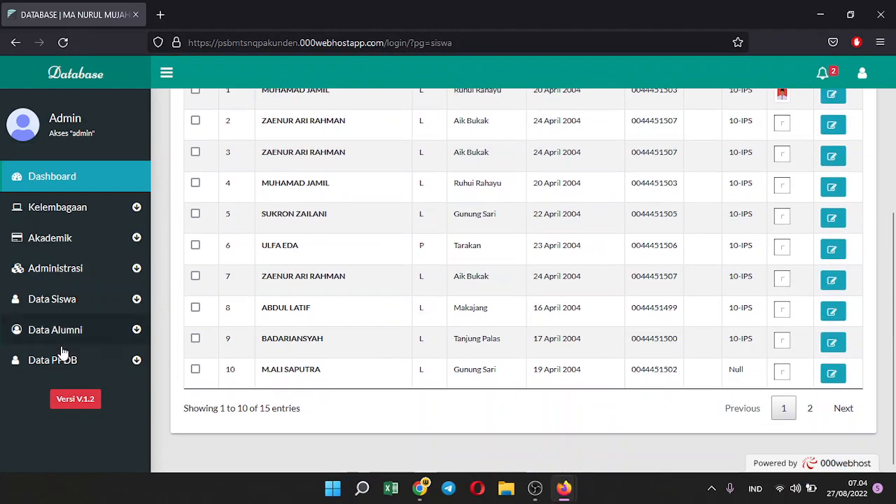
left_click(112, 335)
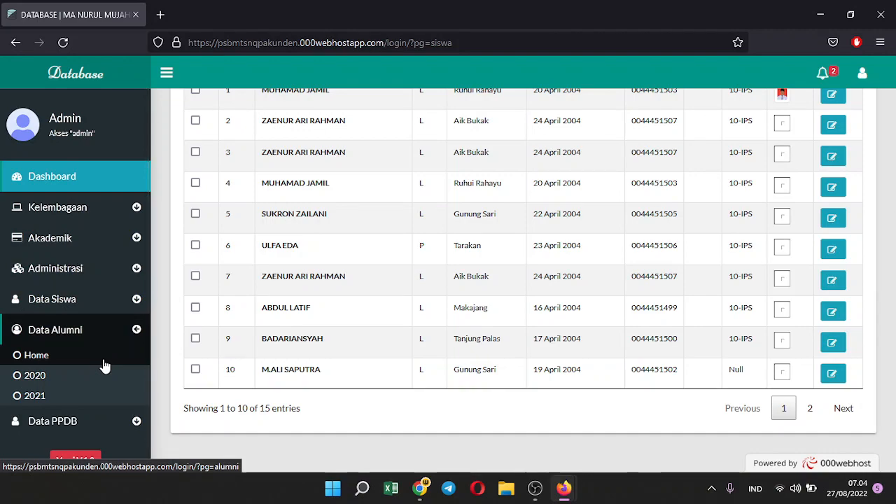
left_click(89, 384)
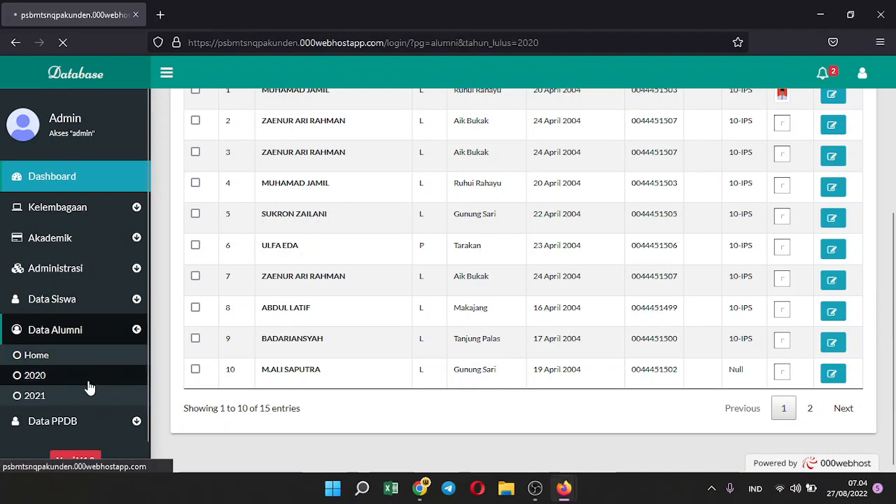
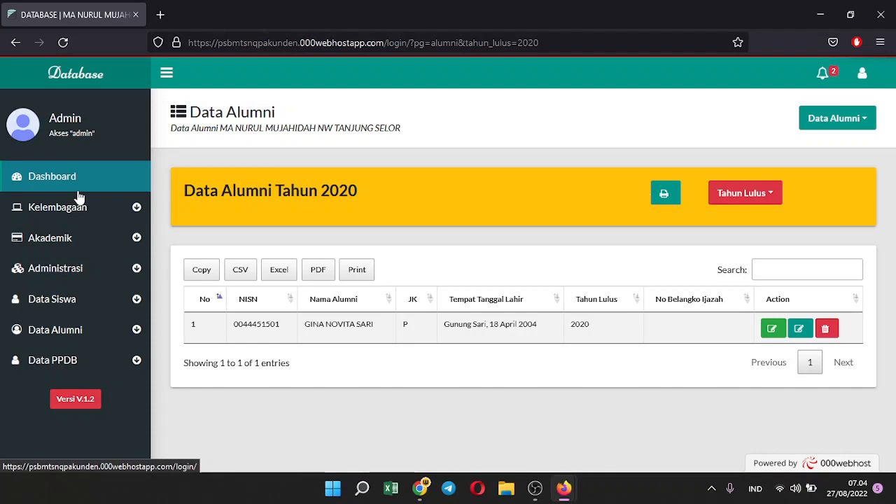
Open the PPDB Beranda dashboard: 5 origin schools, 7 registrants, 0 accepted, 3 classes
left_click(97, 361)
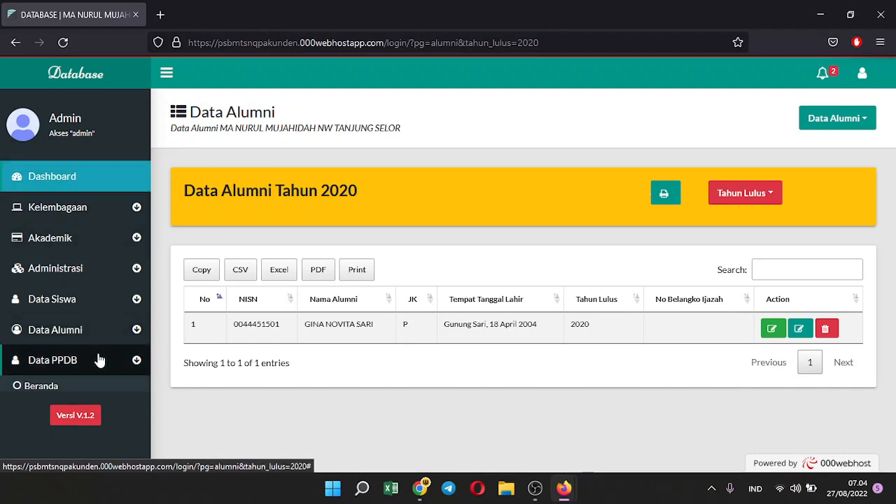
left_click(70, 395)
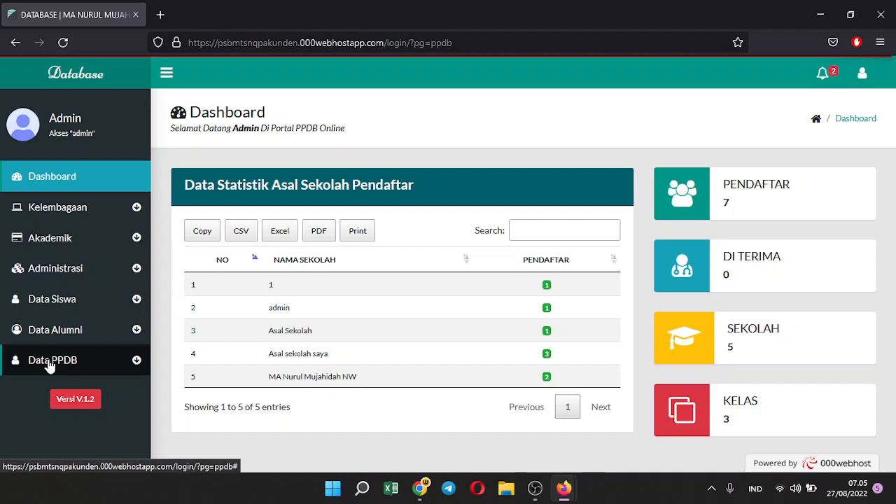
left_click(49, 365)
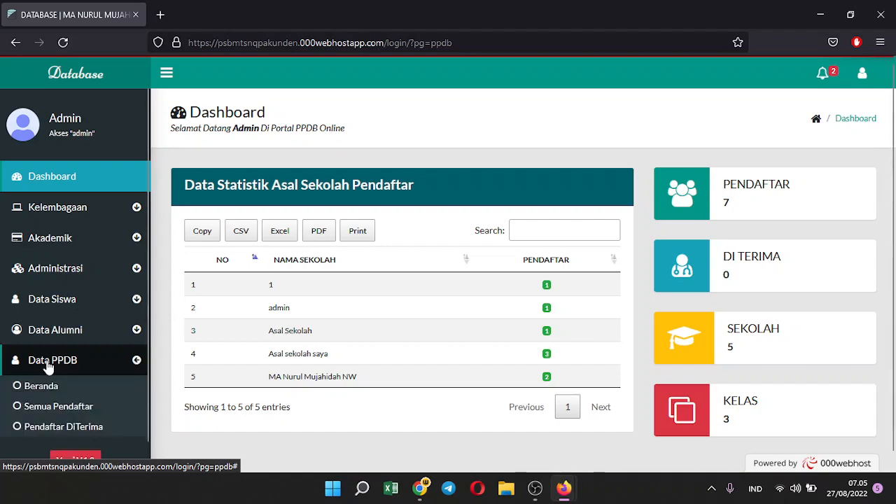
In Semua Pendaftar, change applicant 7's status from Pending to Diterima and confirm
left_click(74, 413)
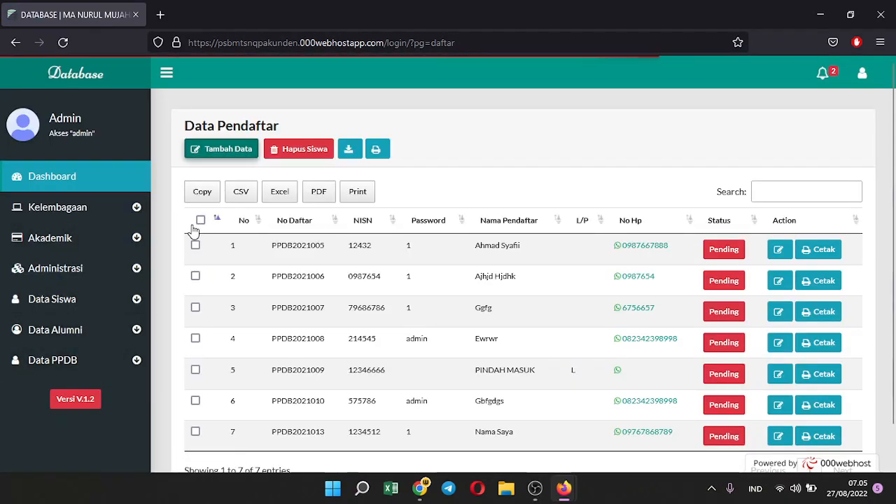
left_click(232, 155)
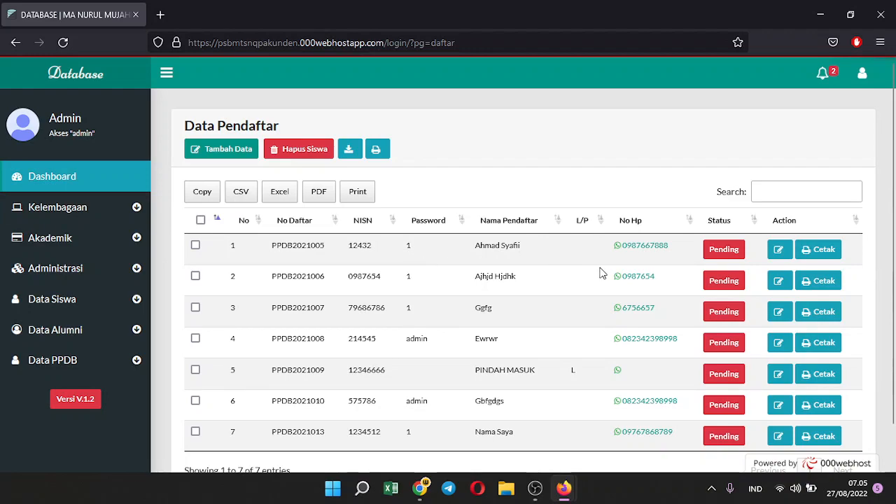
scroll(658, 263, "down", 1)
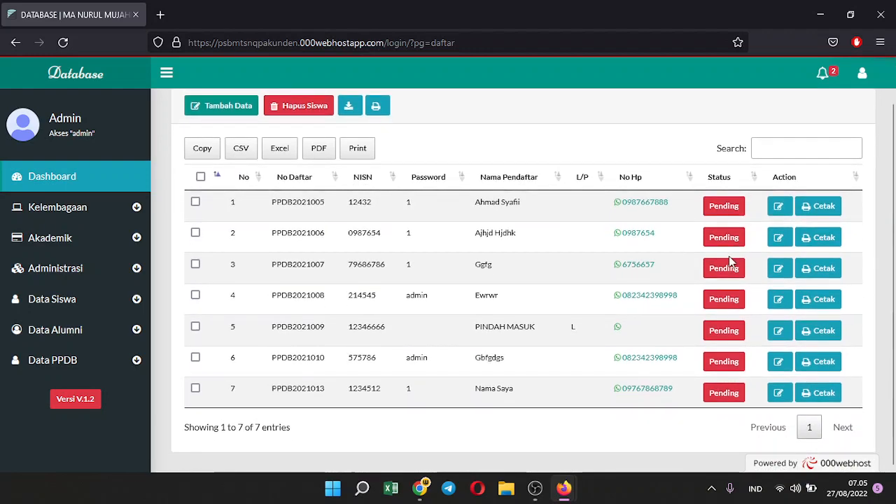
left_click(720, 395)
left_click(497, 328)
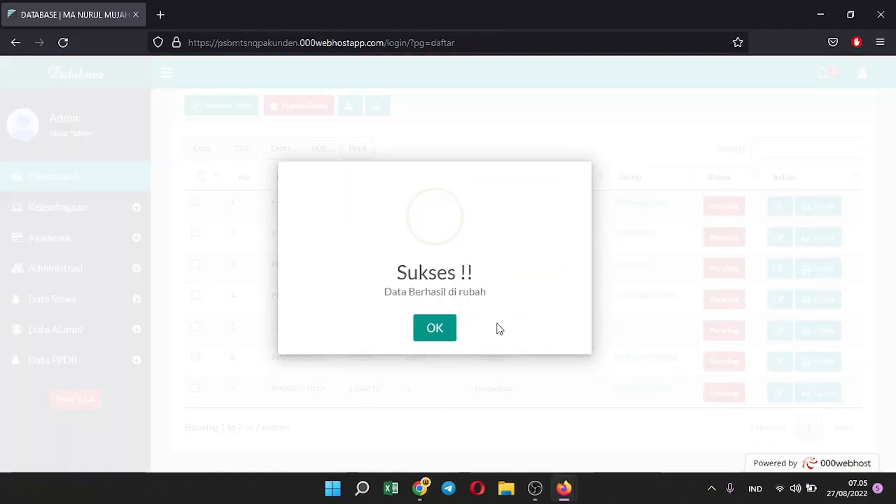
left_click(448, 326)
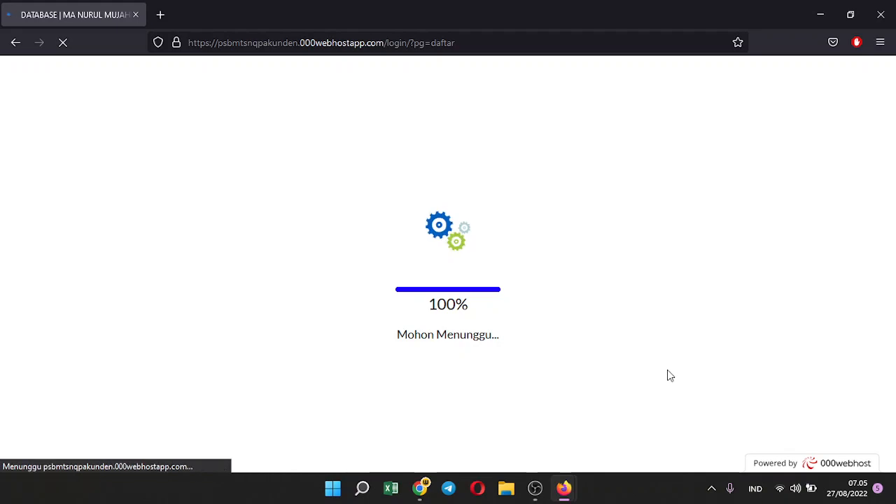
Open the Pendaftar DiTerima list showing the single accepted applicant
scroll(666, 370, "down", 1)
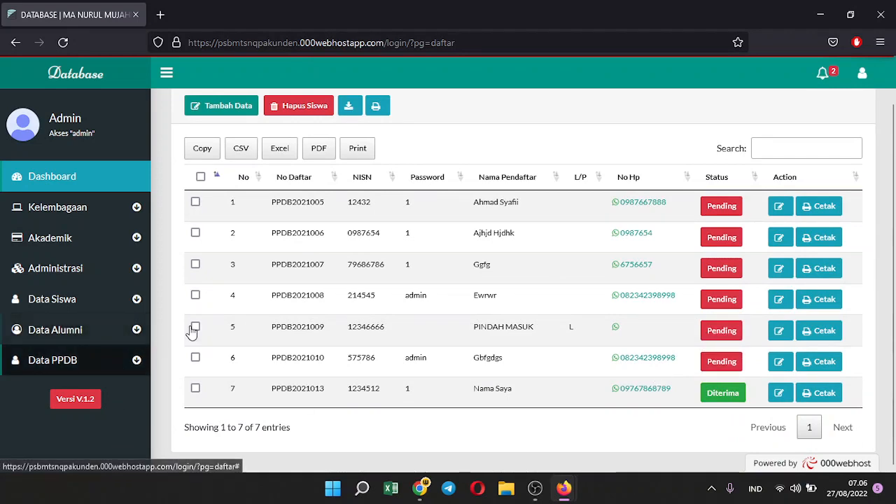
left_click(97, 362)
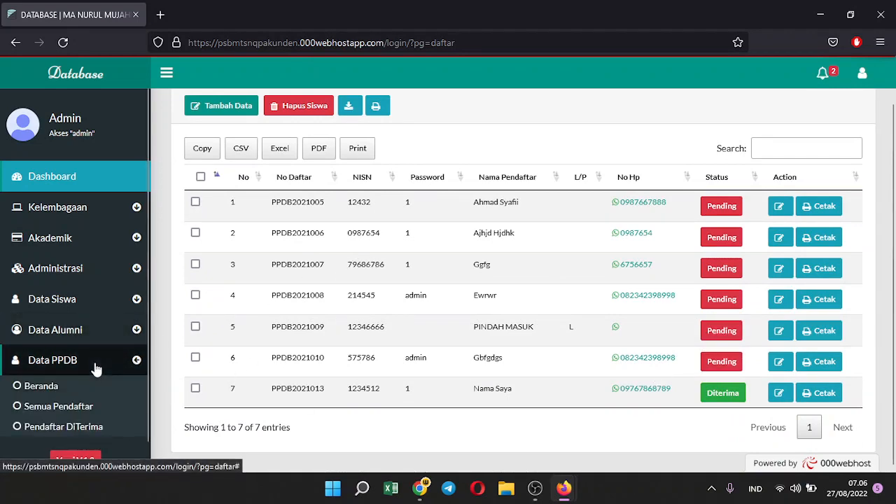
left_click(60, 433)
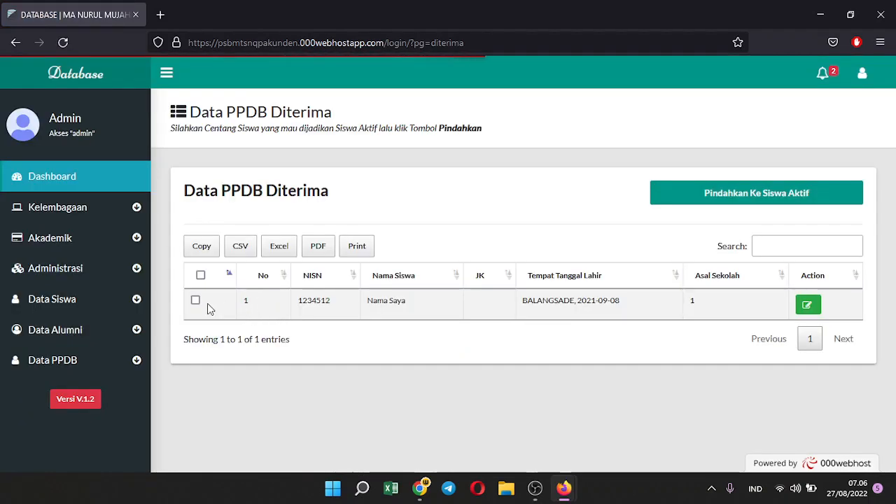
Move the accepted applicant to active students with Pindahkan Ke Siswa Aktif, then open Semua Siswa
left_click(195, 300)
left_click(200, 275)
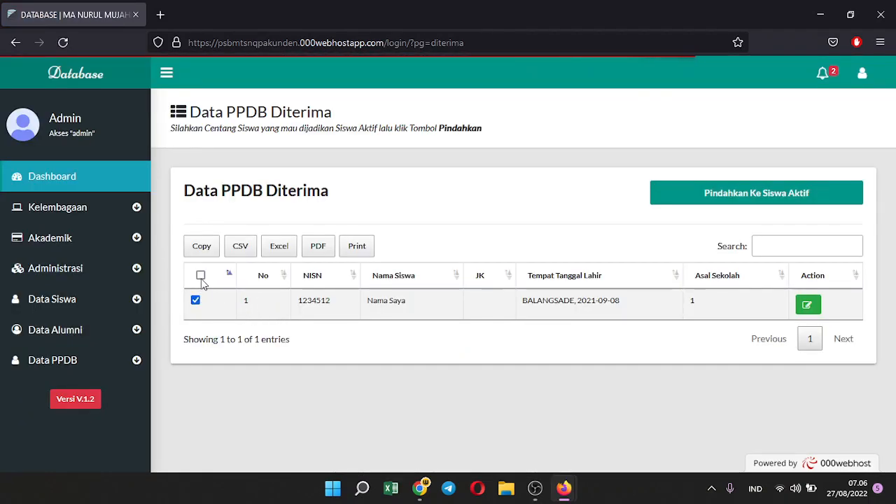
left_click(803, 201)
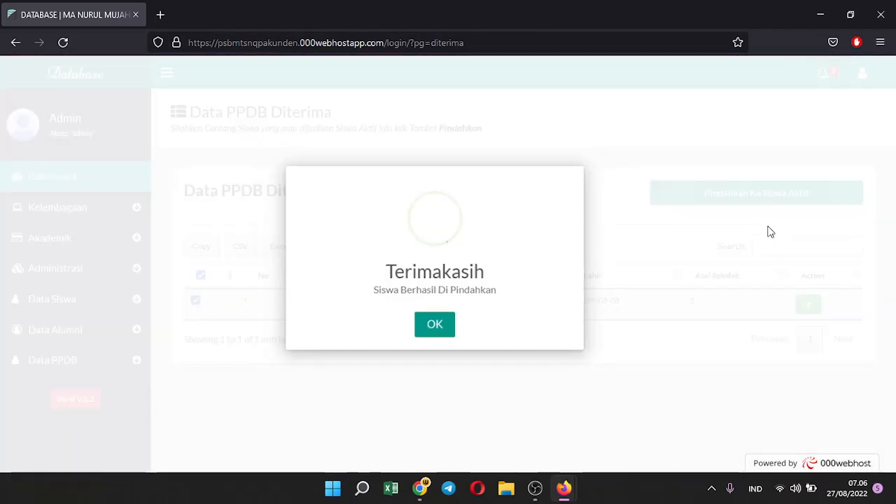
left_click(432, 326)
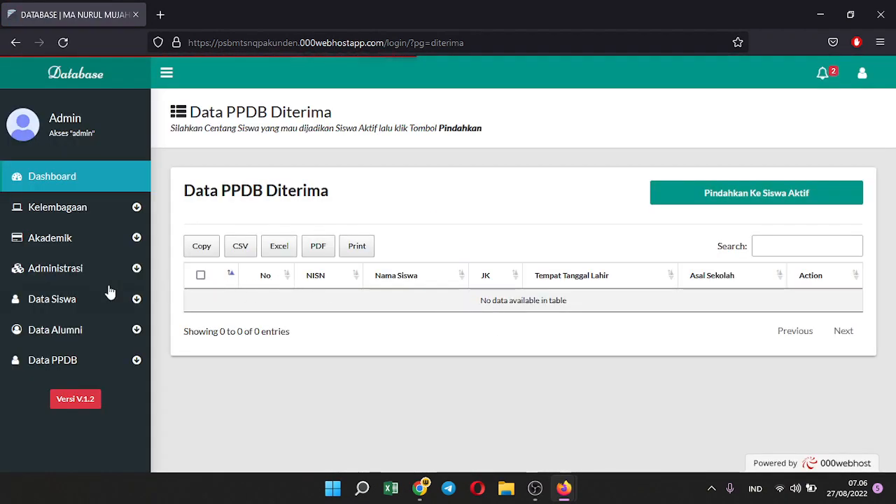
left_click(46, 305)
left_click(67, 333)
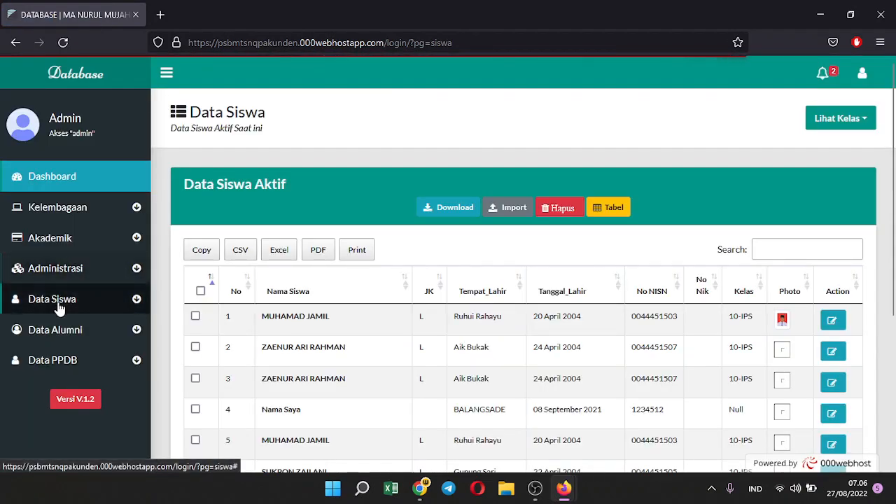
Move all five students in Belum Masuk Kelas into class 10 IPS, then return to Dashboard
left_click(62, 301)
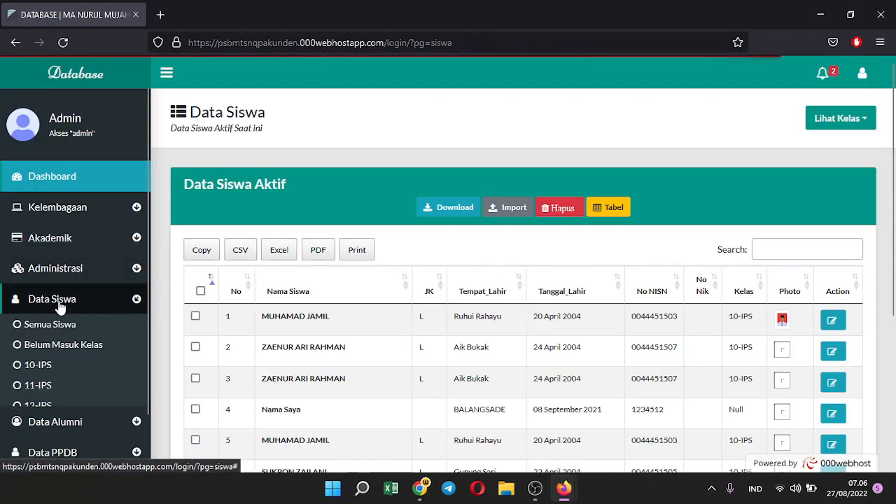
left_click(66, 350)
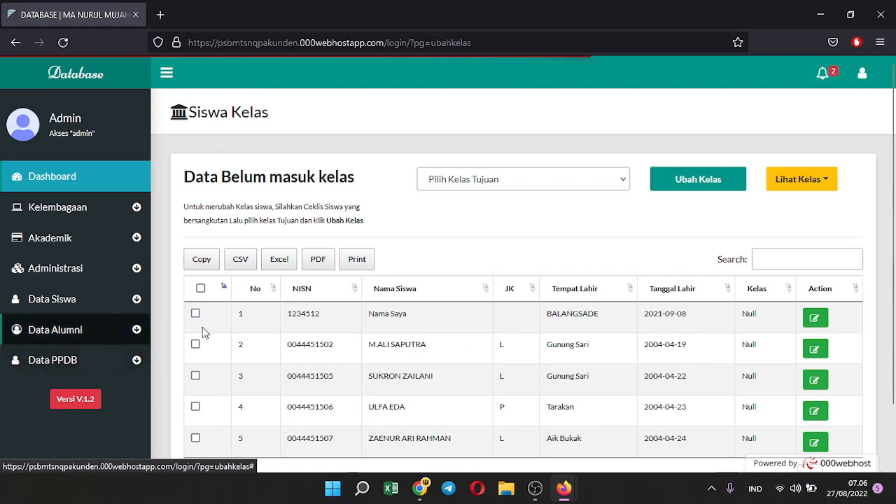
scroll(280, 330, "down", 2)
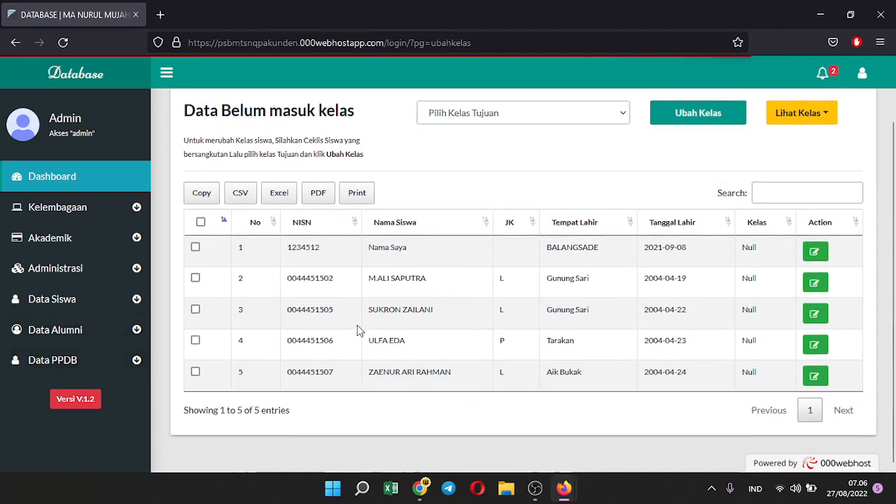
scroll(356, 325, "up", 2)
left_click(546, 179)
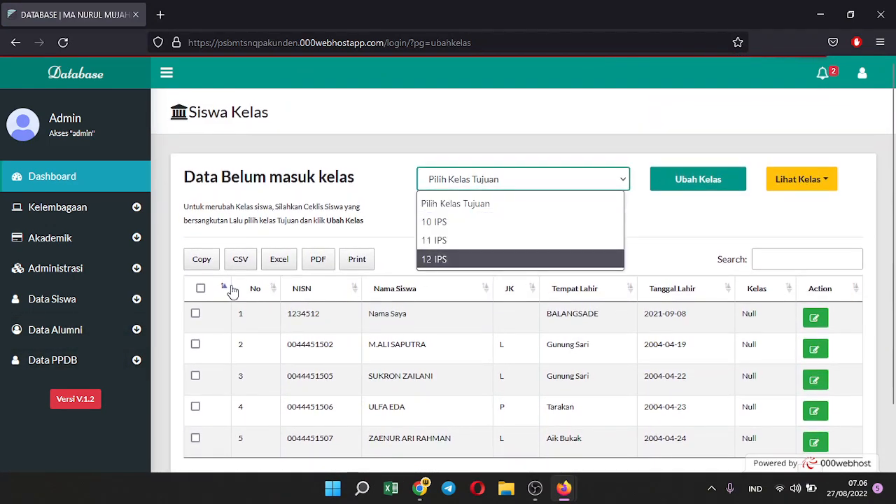
left_click(200, 289)
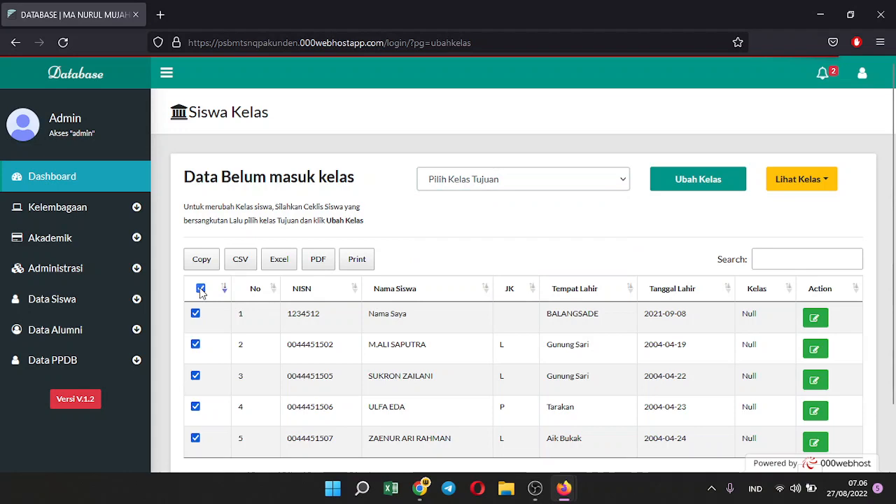
left_click(549, 181)
left_click(511, 222)
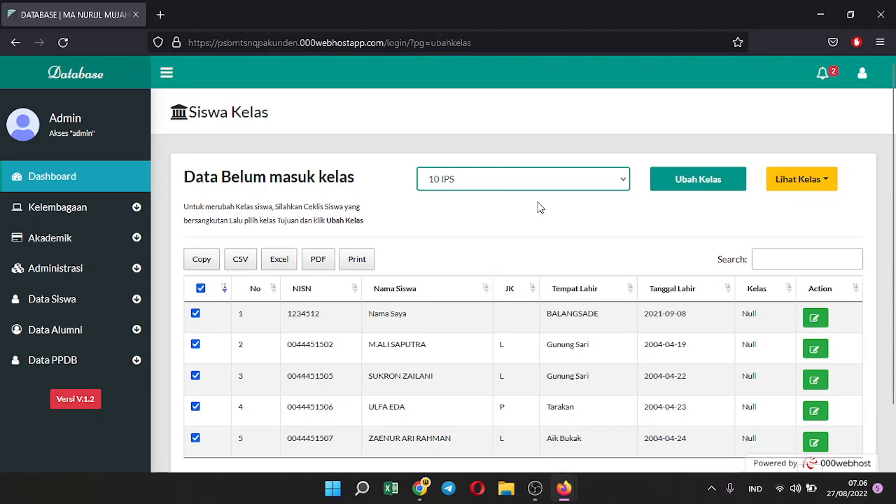
left_click(721, 184)
left_click(38, 184)
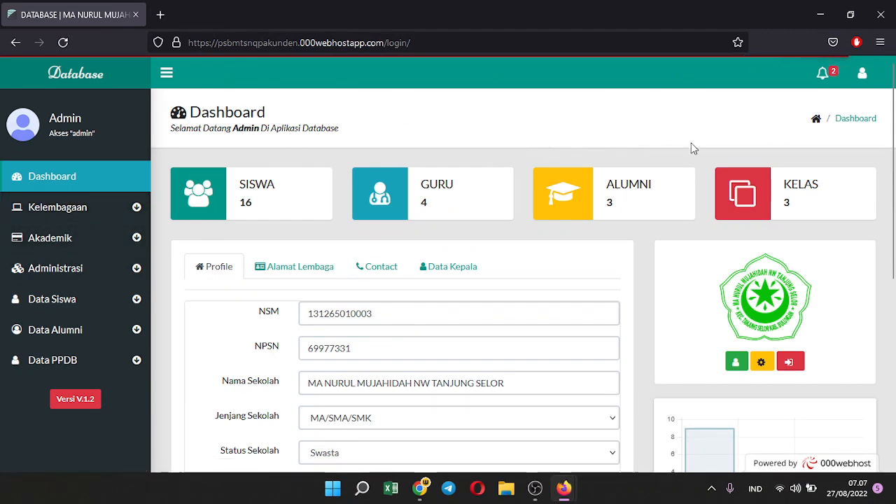
Open Pengaturan Aplikasi from the admin account menu
left_click(861, 73)
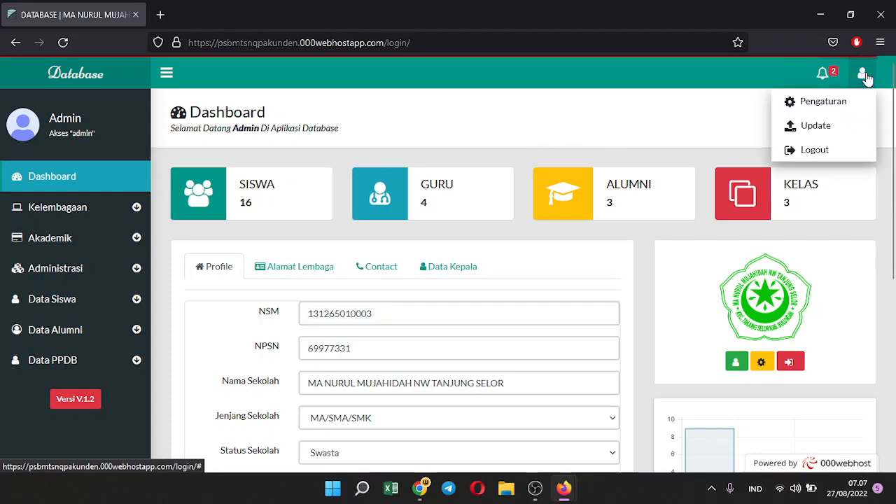
left_click(824, 108)
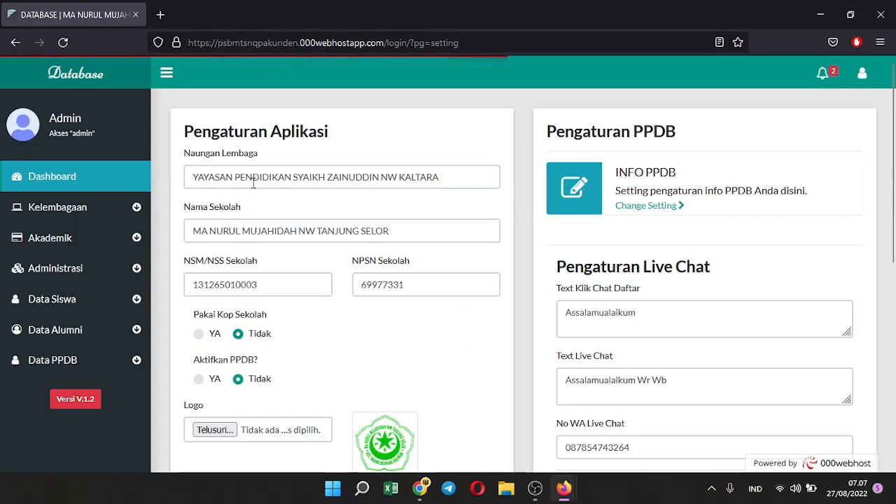
left_click(258, 180)
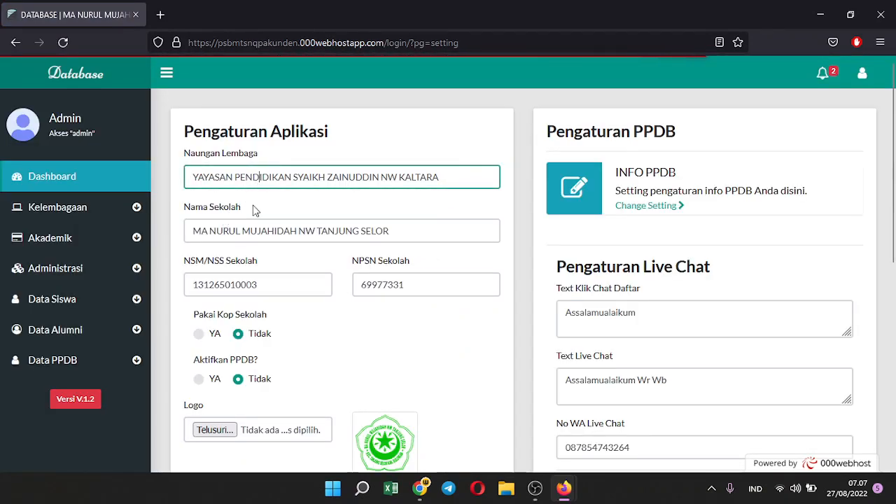
scroll(258, 251, "down", 1)
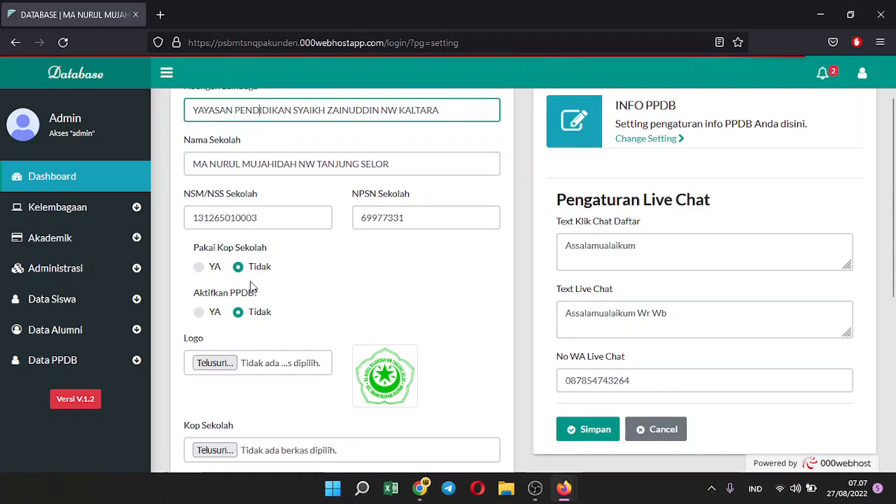
Set the Pakai Kop Sekolah option to Tidak
left_click(199, 267)
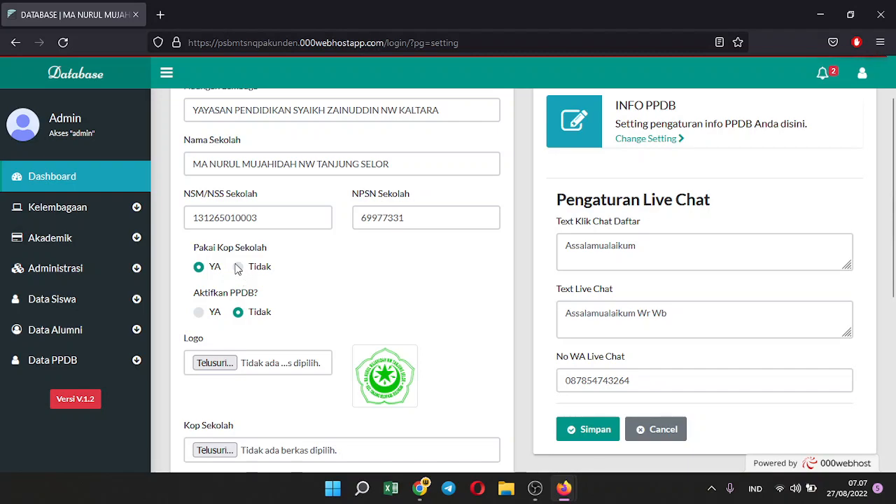
left_click(238, 268)
left_click(199, 271)
scroll(208, 271, "down", 3)
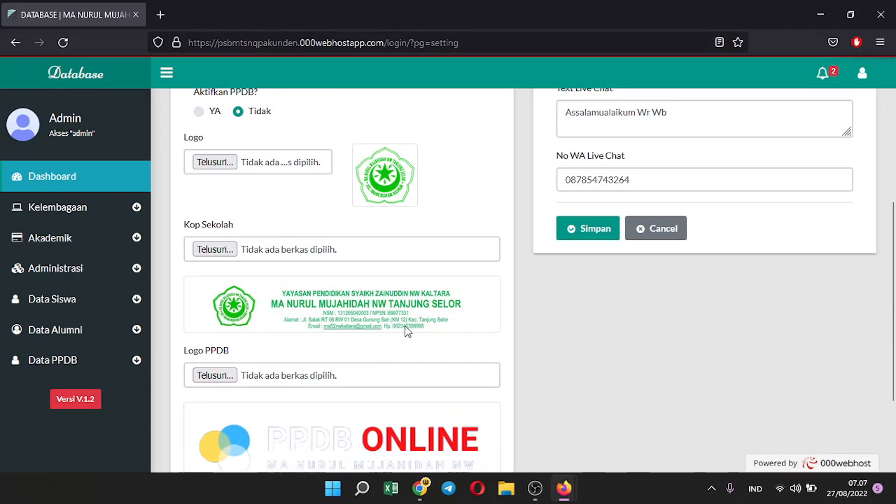
scroll(406, 330, "up", 2)
left_click(239, 201)
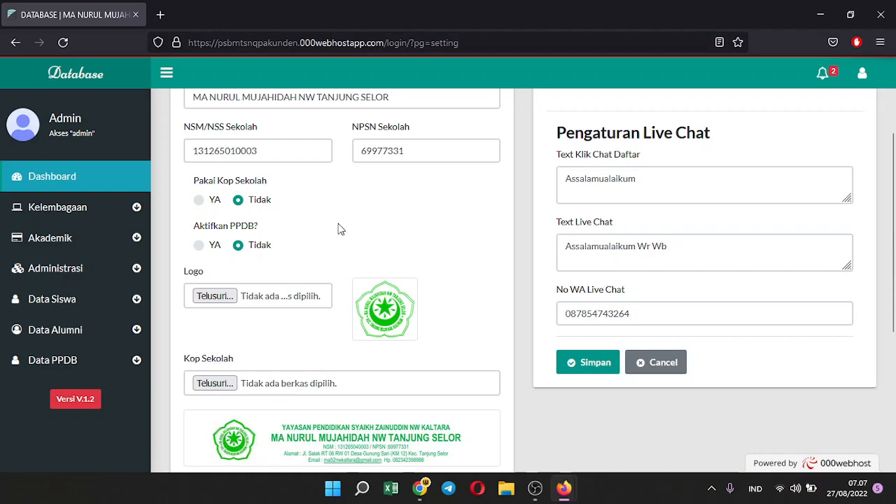
Scroll through the settings form to review identity, logo, PPDB logo and live chat options
scroll(315, 226, "up", 2)
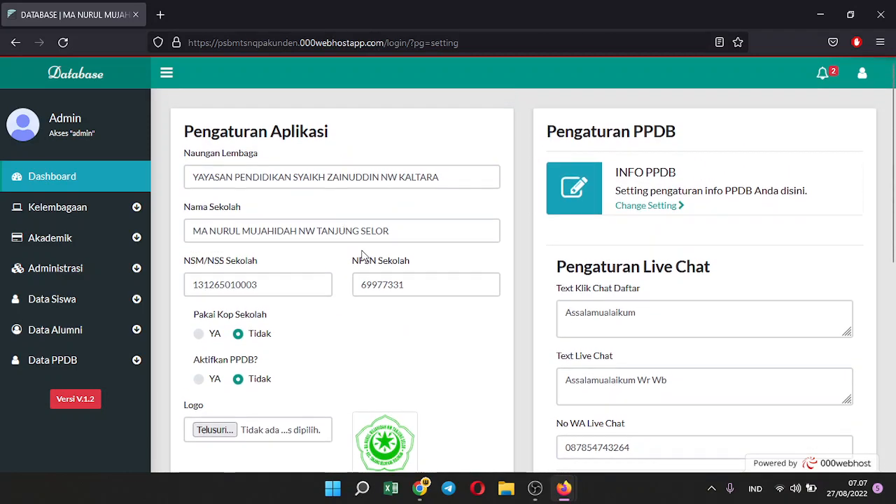
scroll(362, 254, "down", 2)
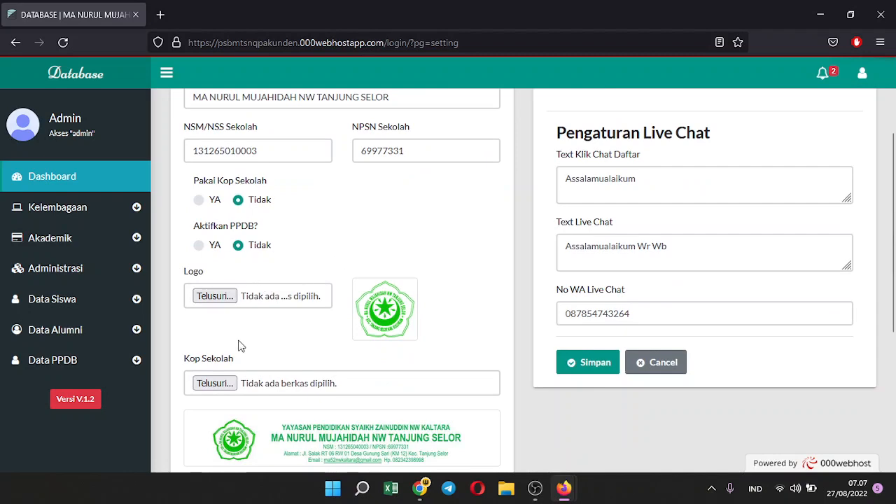
scroll(396, 418, "down", 1)
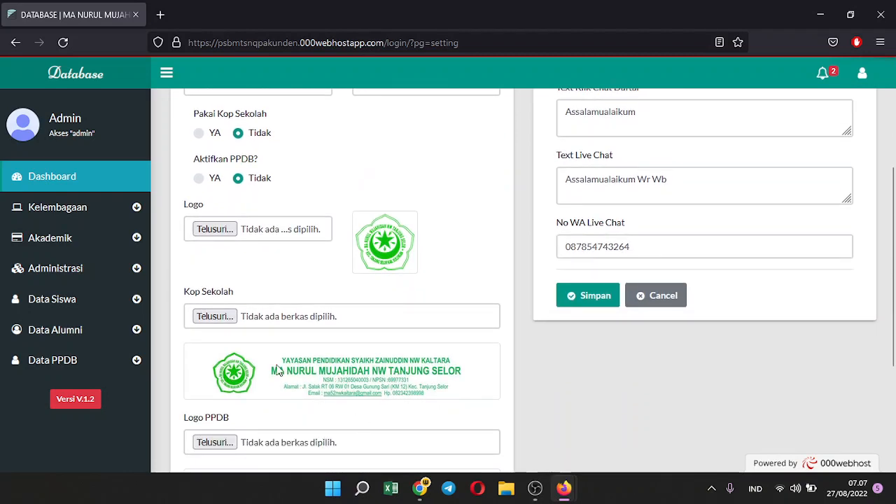
scroll(267, 217, "up", 1)
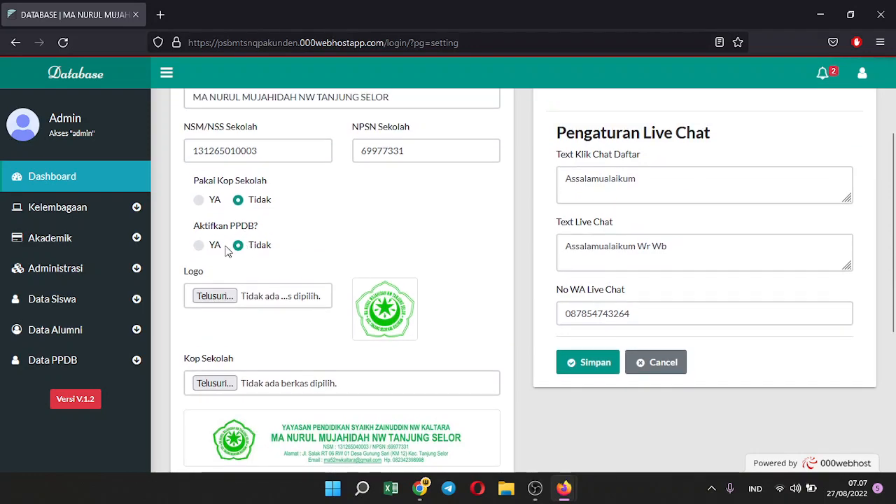
scroll(280, 231, "down", 2)
scroll(277, 210, "up", 1)
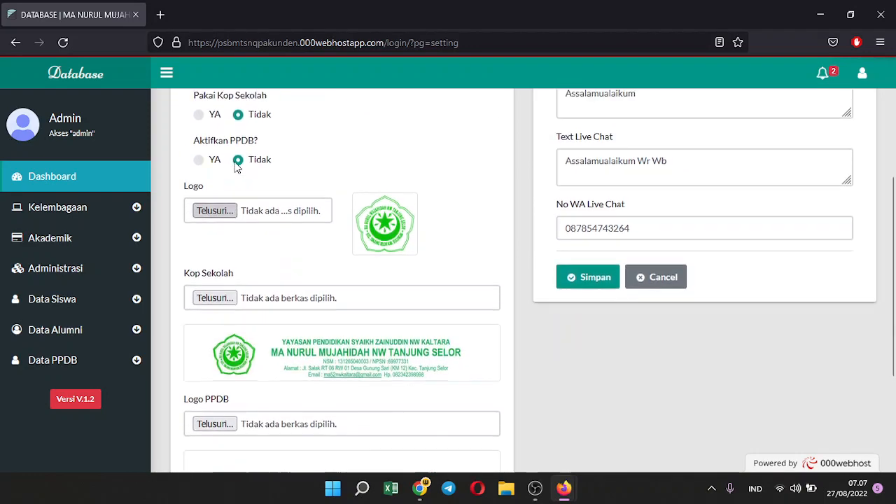
scroll(316, 180, "down", 2)
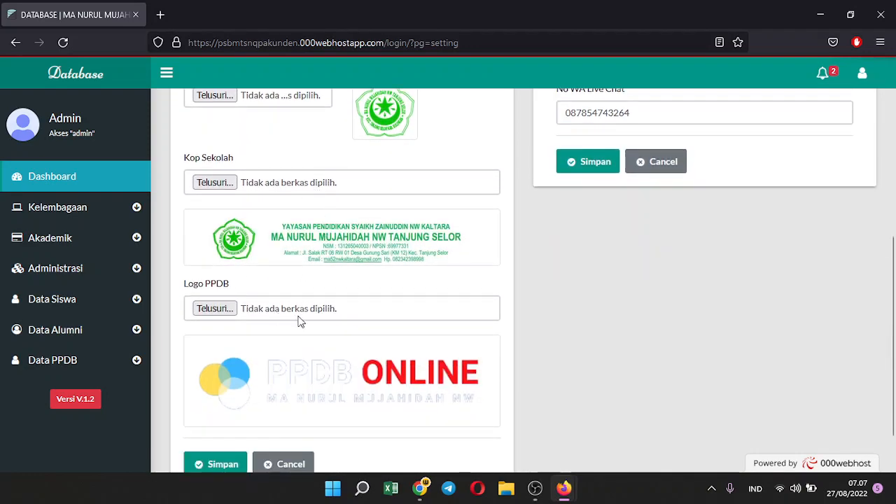
scroll(298, 321, "down", 1)
scroll(575, 316, "up", 3)
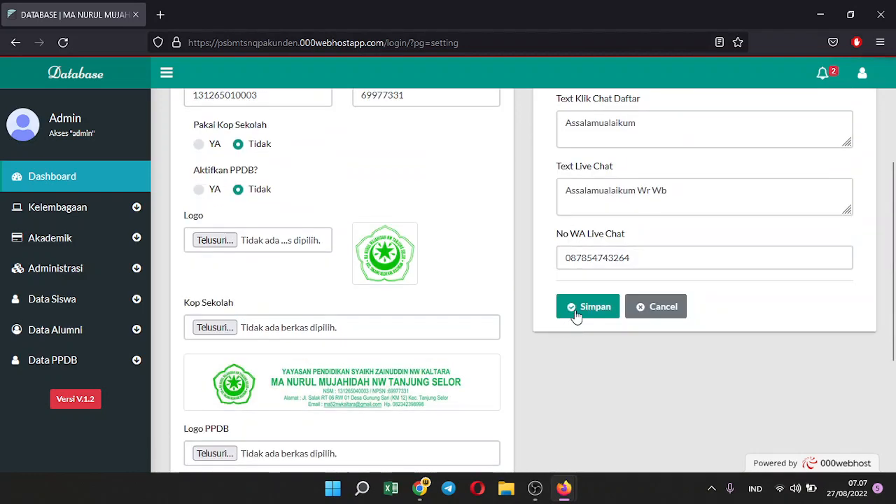
scroll(595, 265, "up", 2)
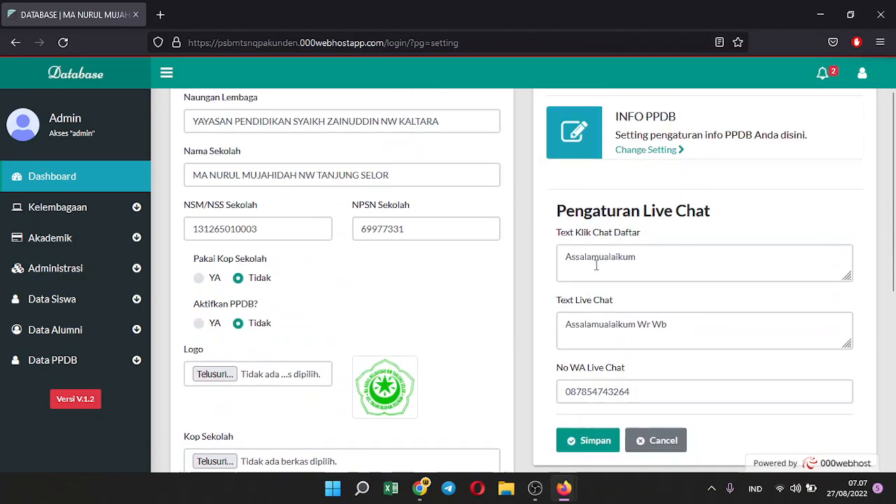
Open the Data pengumuman list and review the Info PPDB Online 2021 and tes notices
left_click(646, 150)
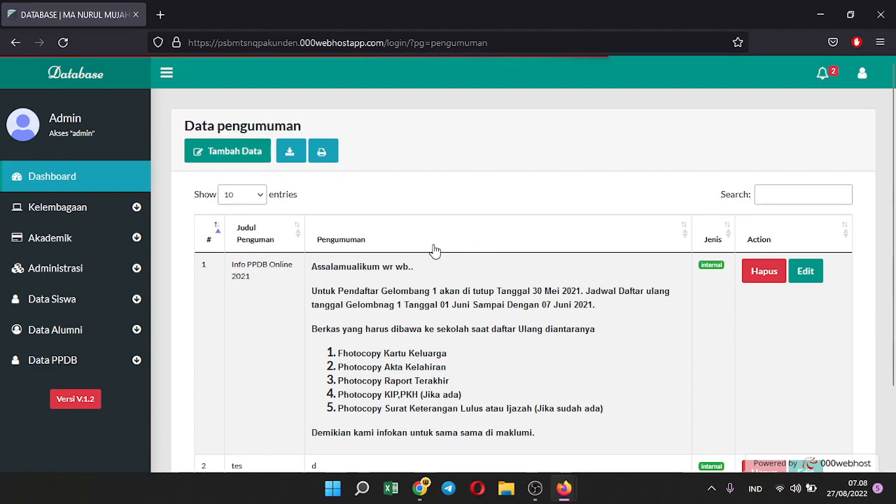
scroll(431, 252, "down", 2)
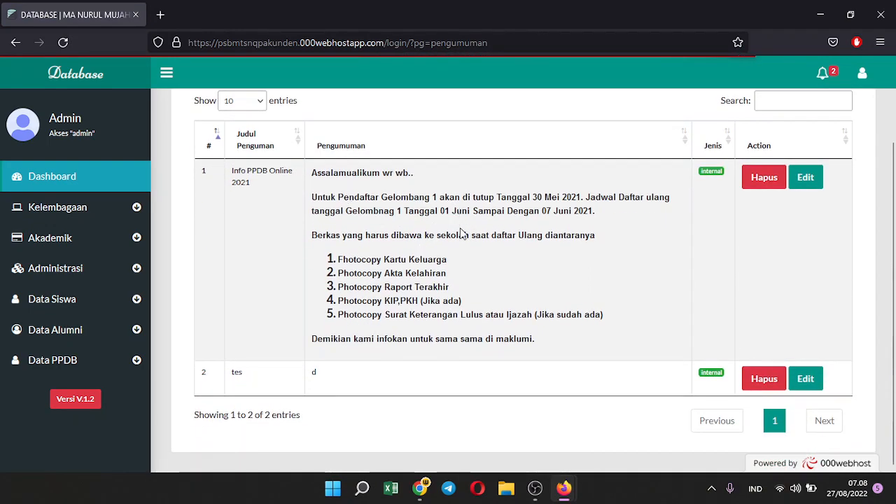
scroll(465, 236, "up", 1)
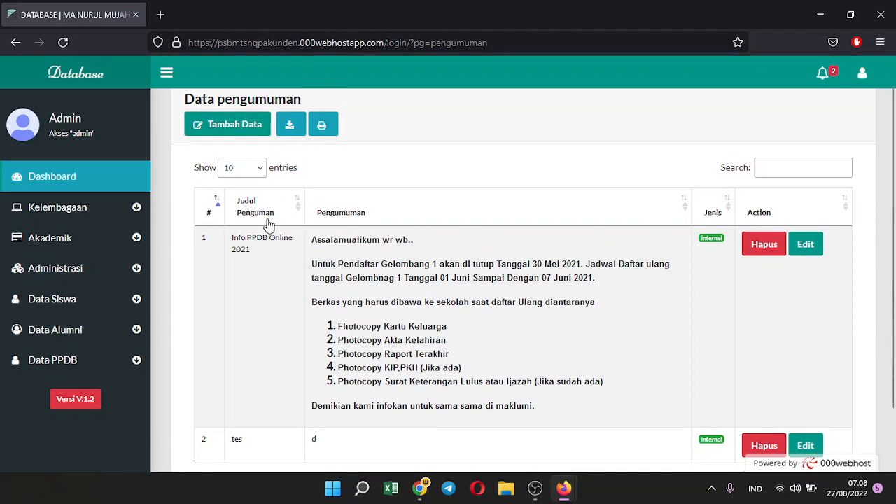
Go back to the application settings and check the live chat message and WhatsApp number fields
left_click(15, 42)
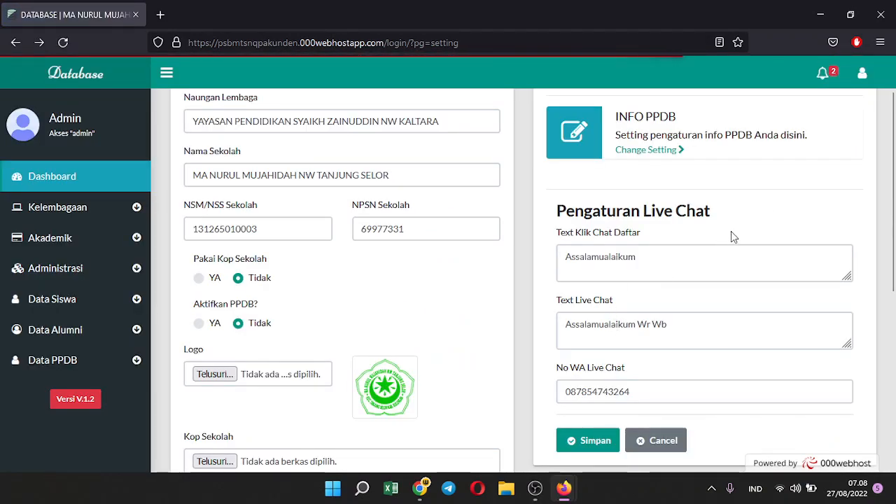
scroll(736, 261, "down", 1)
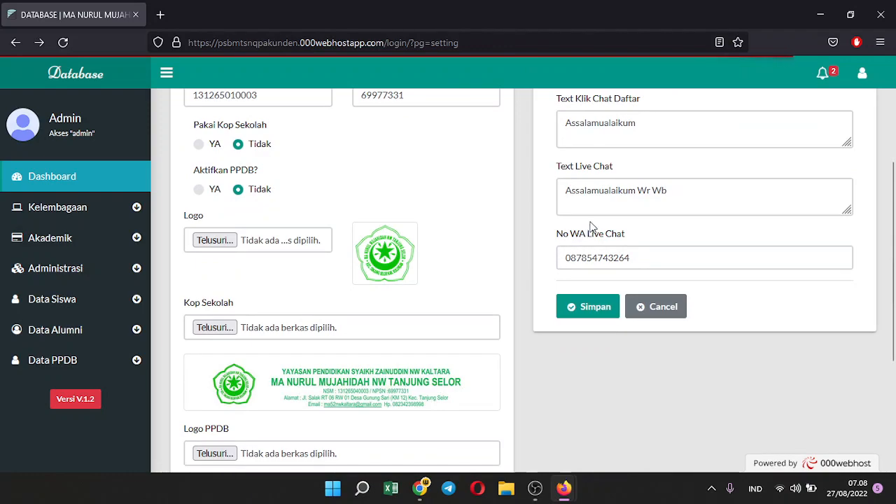
left_click(605, 201)
left_click(641, 253)
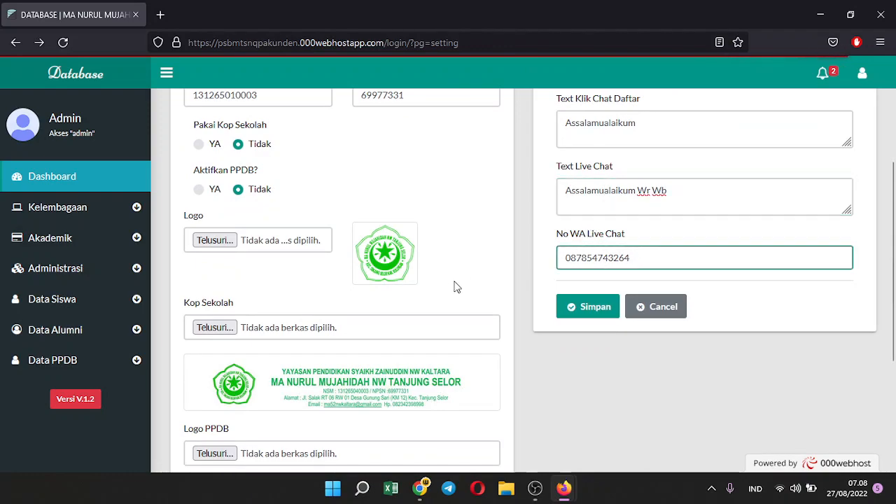
scroll(315, 300, "up", 2)
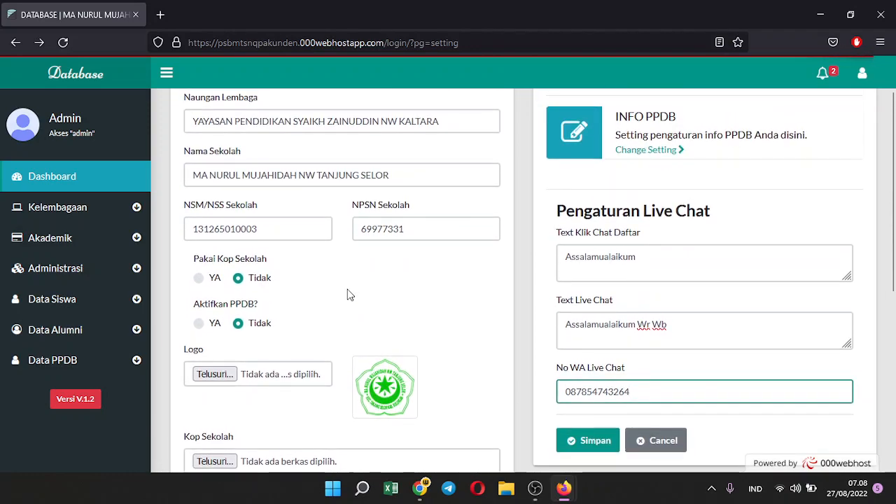
Set Aktifkan PPDB to YA and save the settings
left_click(200, 326)
scroll(390, 298, "up", 1)
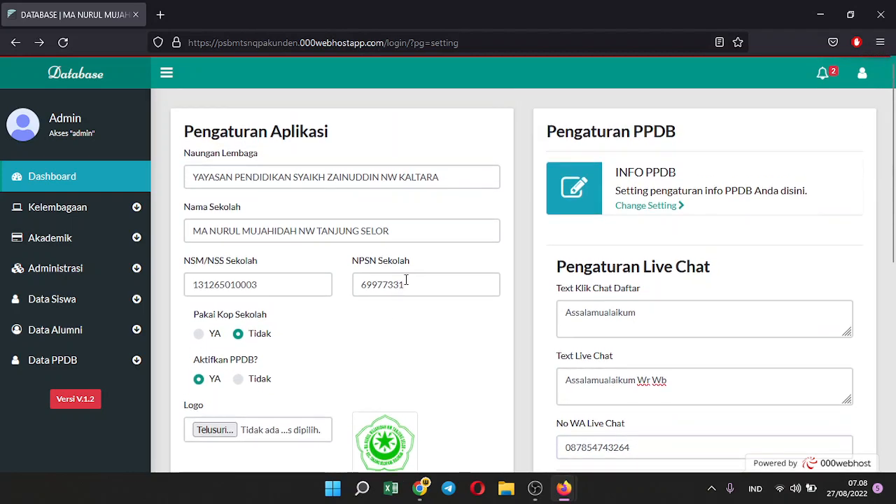
scroll(410, 226, "down", 5)
left_click(222, 464)
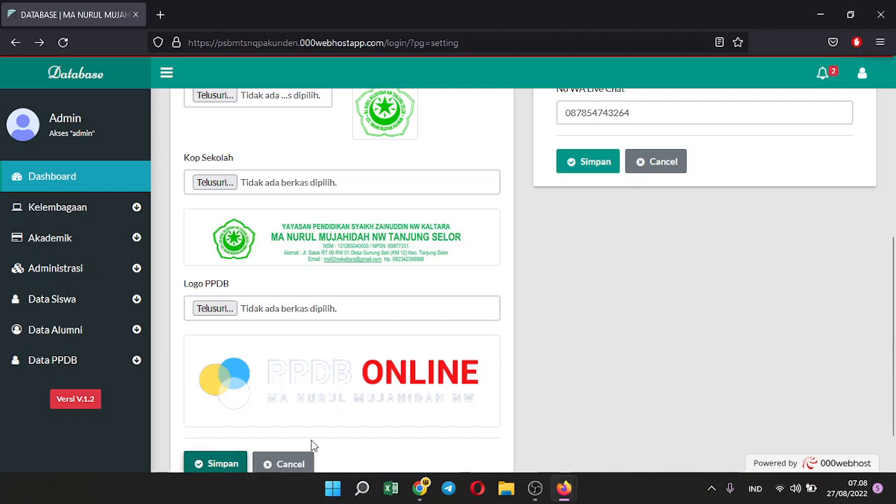
left_click(441, 332)
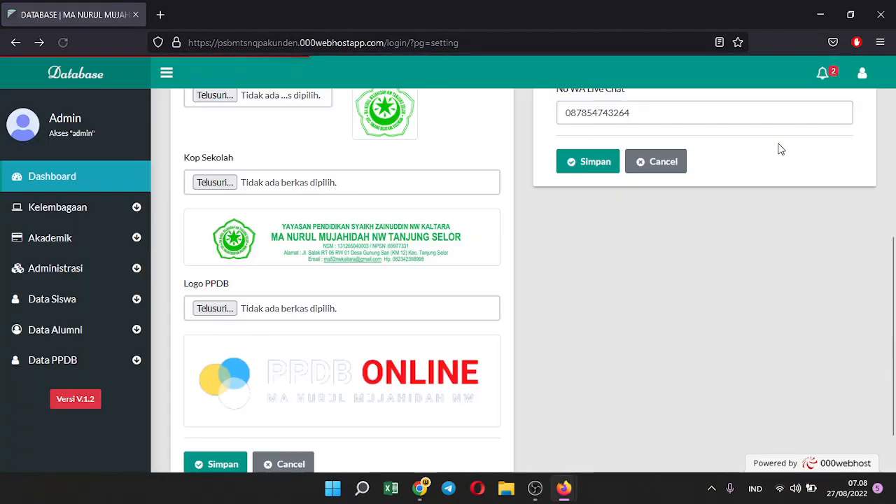
Log out of the admin panel and load the site root by removing /login/ from the address
left_click(862, 74)
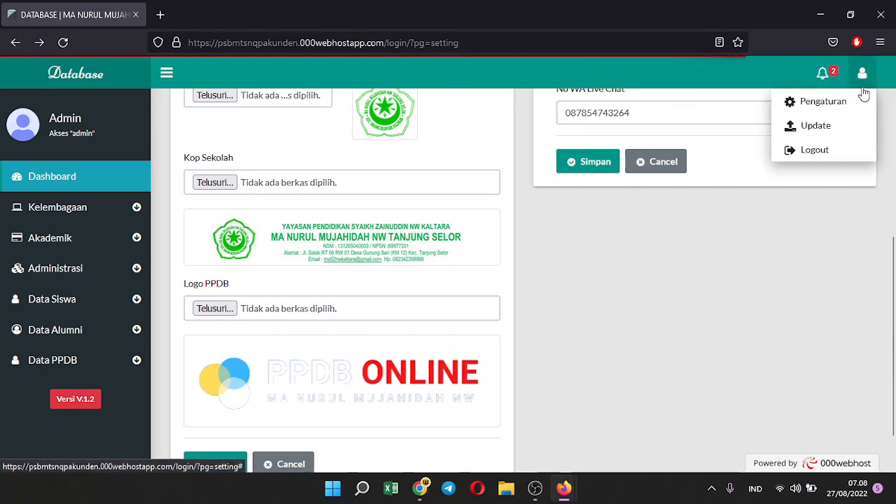
left_click(823, 153)
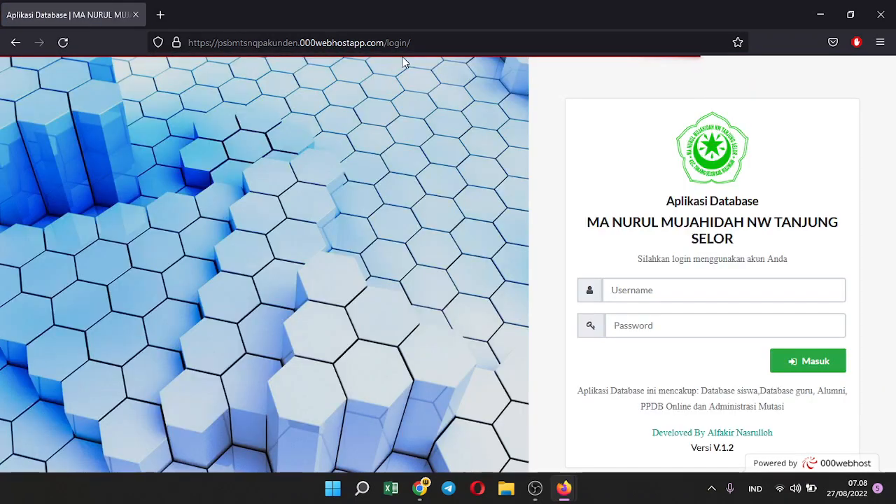
left_click_drag(384, 43, 448, 44)
key("BackSpace")
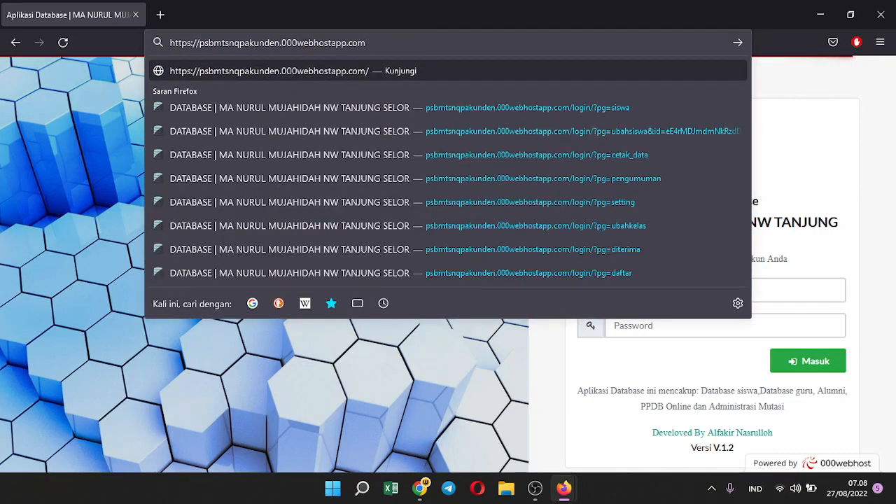
key("Return")
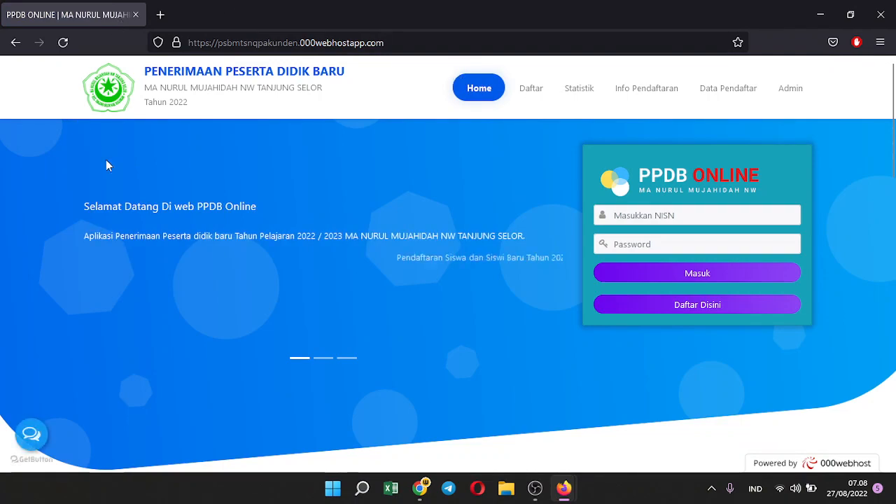
Jump through the public site's Formulir, Statistik and Info Pendaftaran sections
scroll(279, 161, "down", 3)
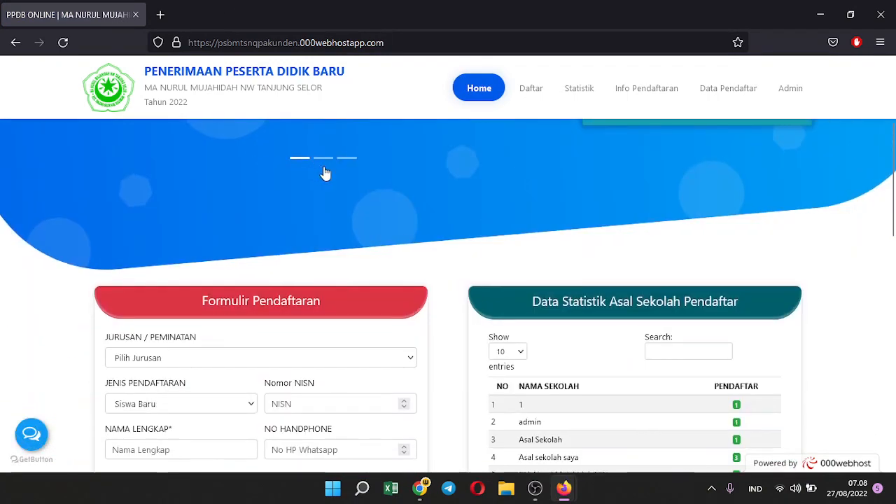
scroll(378, 173, "up", 3)
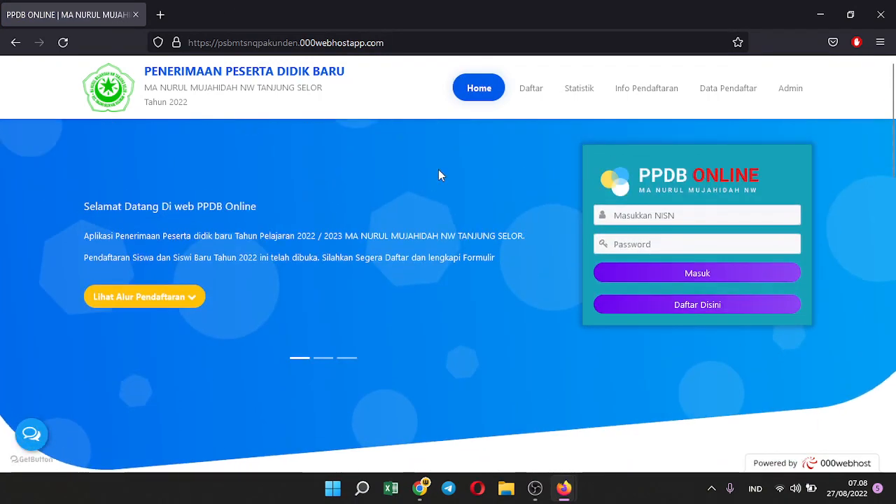
left_click(530, 91)
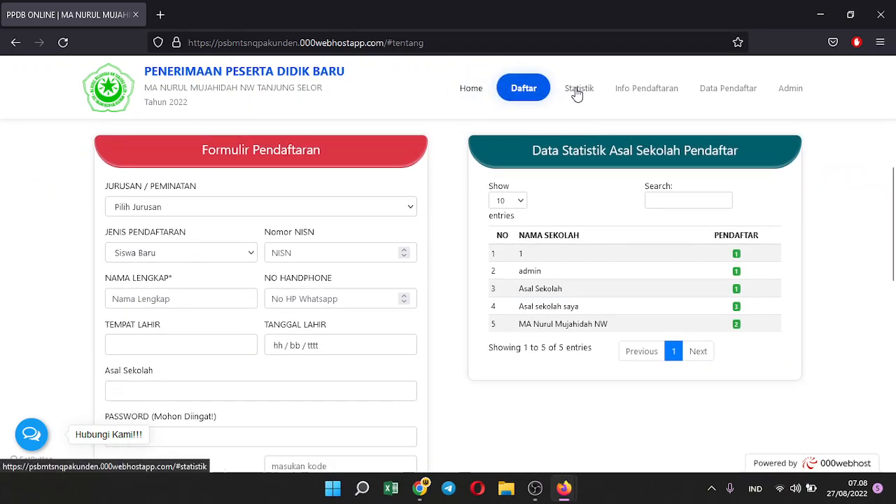
left_click(576, 92)
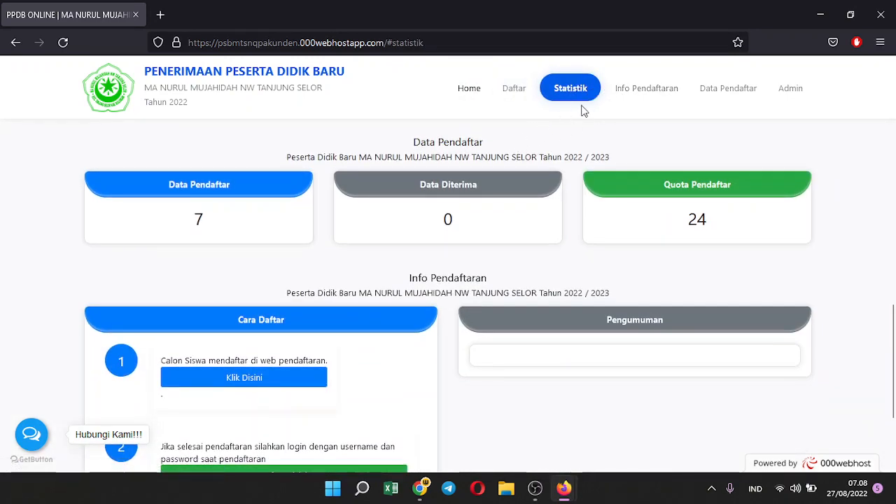
left_click(638, 91)
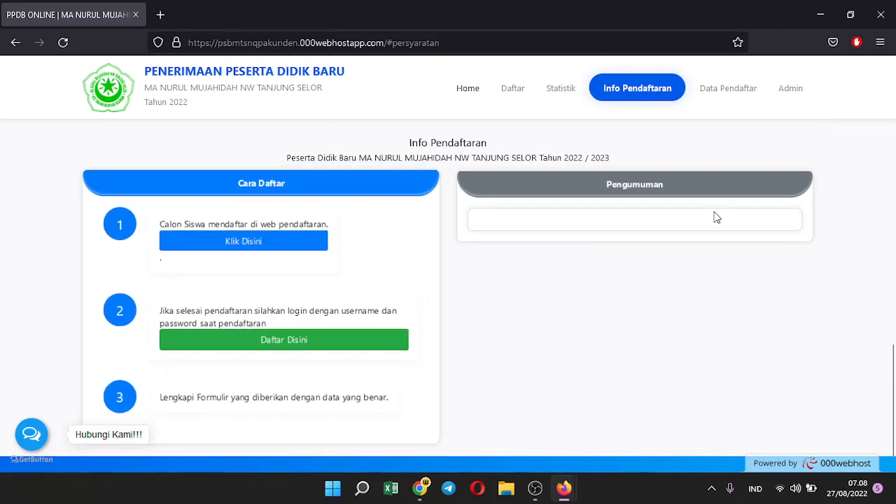
scroll(607, 301, "up", 2)
scroll(621, 287, "down", 2)
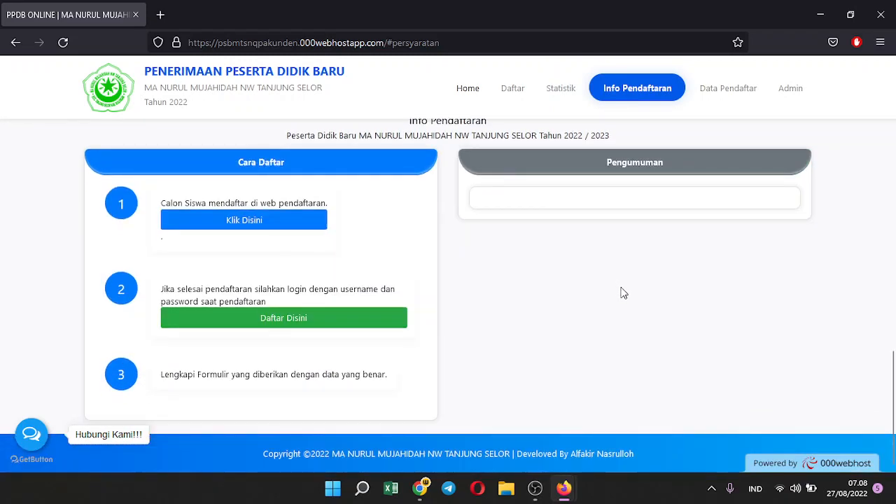
scroll(622, 298, "up", 1)
scroll(620, 301, "up", 5)
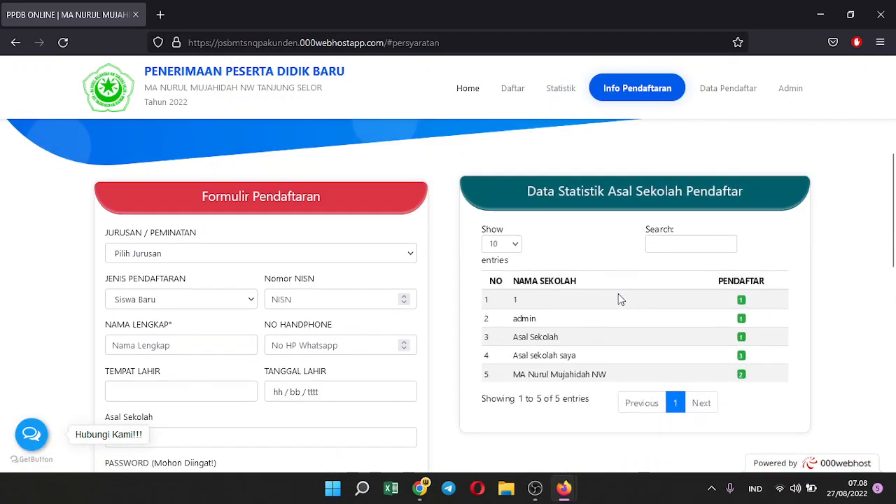
Try the Data Pendaftar page, leave its 404 error, and return to Home
left_click(712, 89)
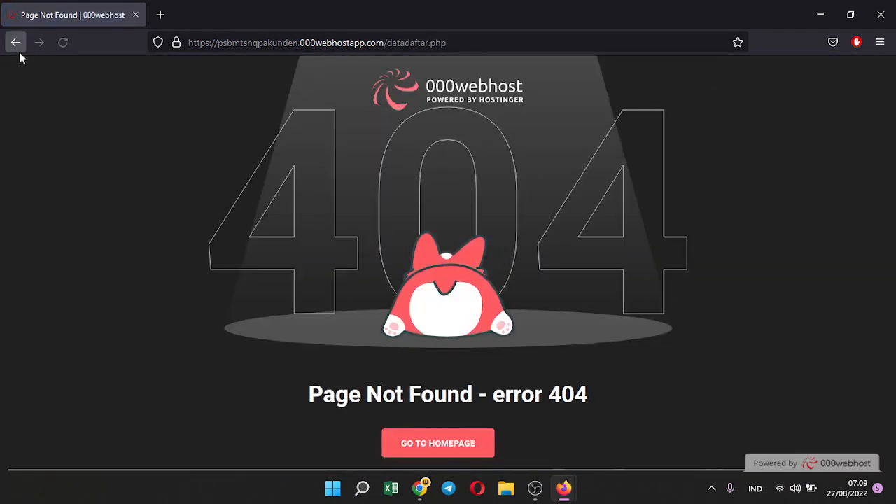
left_click(15, 43)
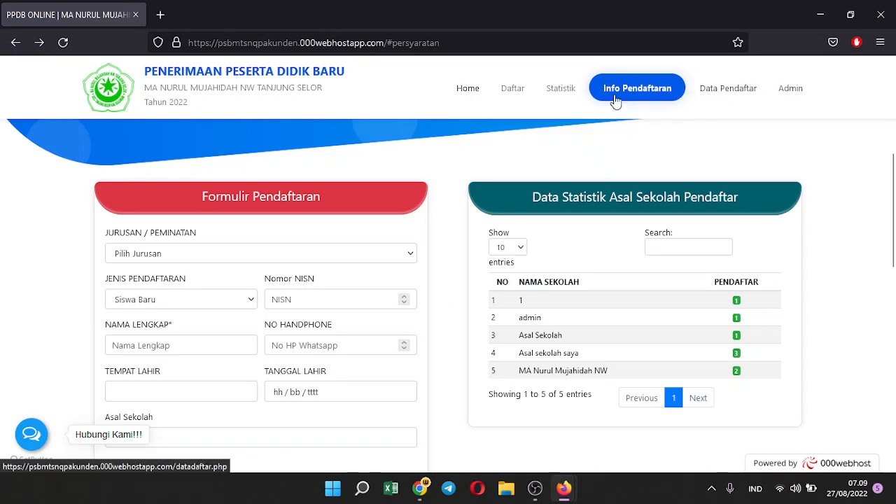
left_click(466, 93)
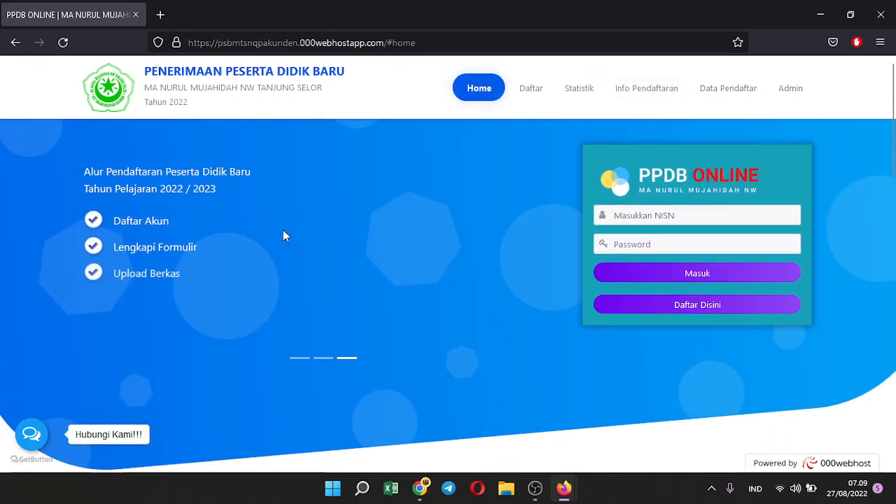
On the registration form, choose IPA as the major and clear the NISN field down to a dash
scroll(338, 262, "down", 1)
scroll(338, 259, "down", 3)
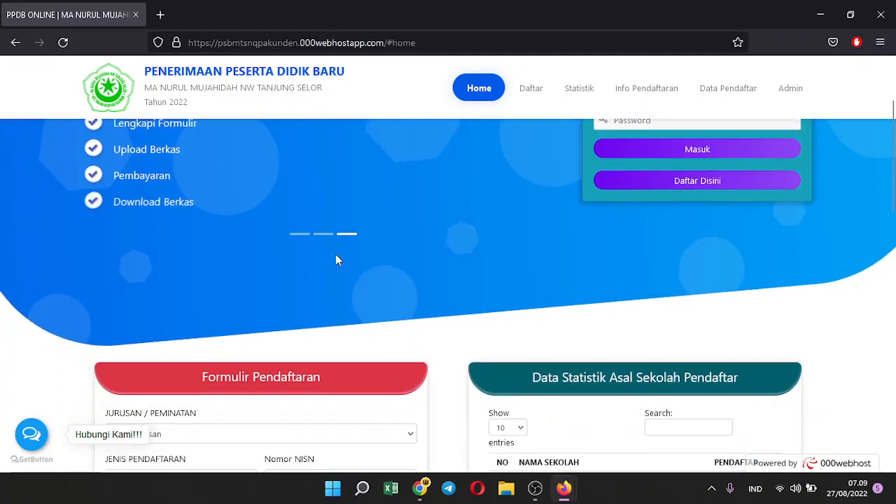
scroll(451, 255, "up", 3)
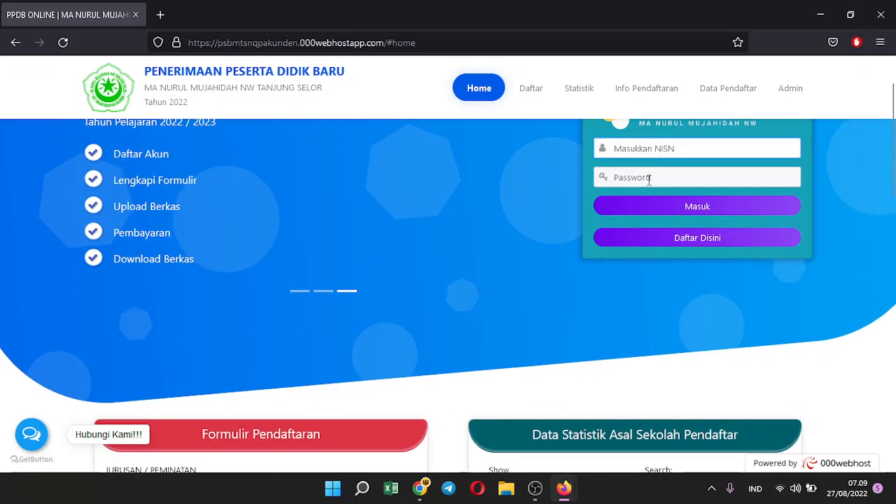
left_click(649, 179)
scroll(383, 248, "down", 3)
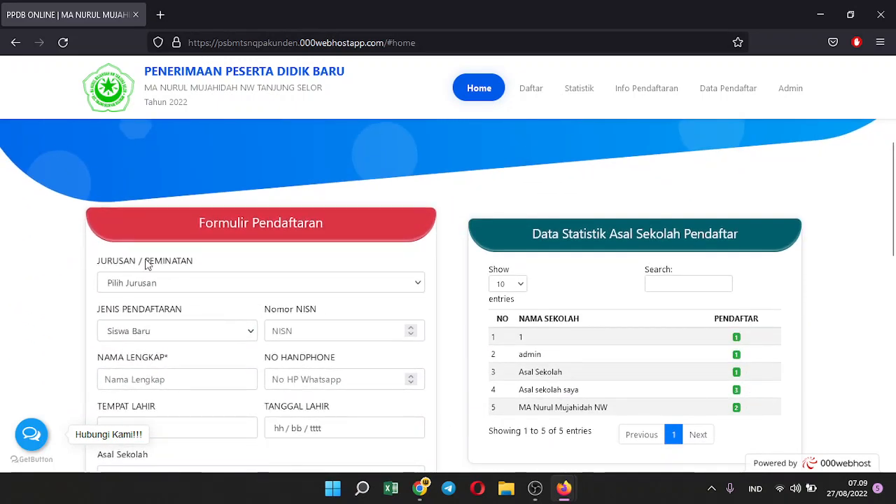
left_click(138, 284)
left_click(133, 320)
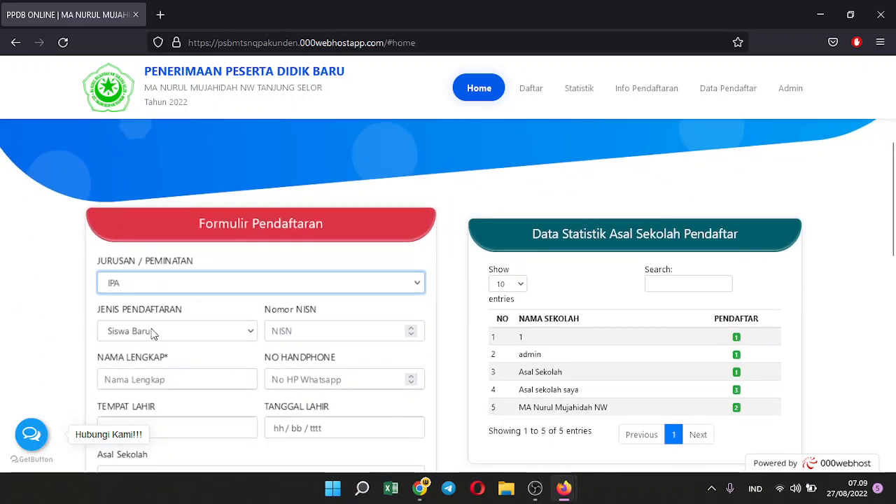
left_click(155, 336)
left_click(282, 330)
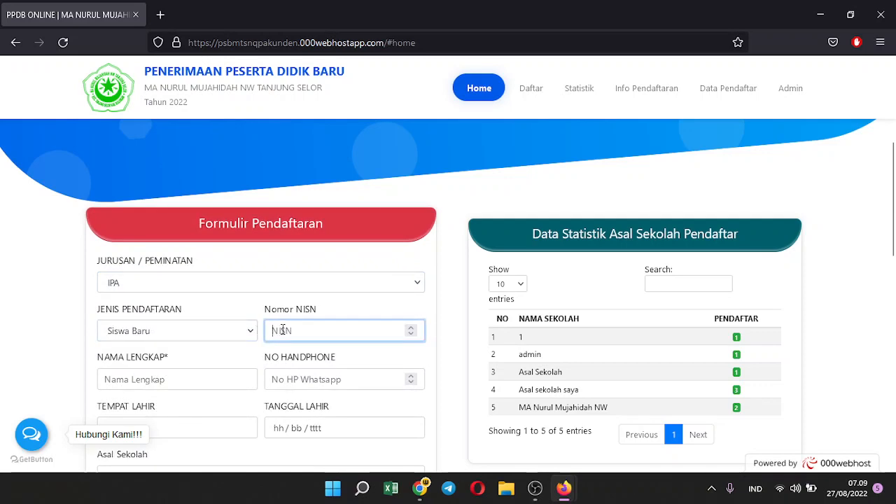
scroll(291, 321, "down", 1)
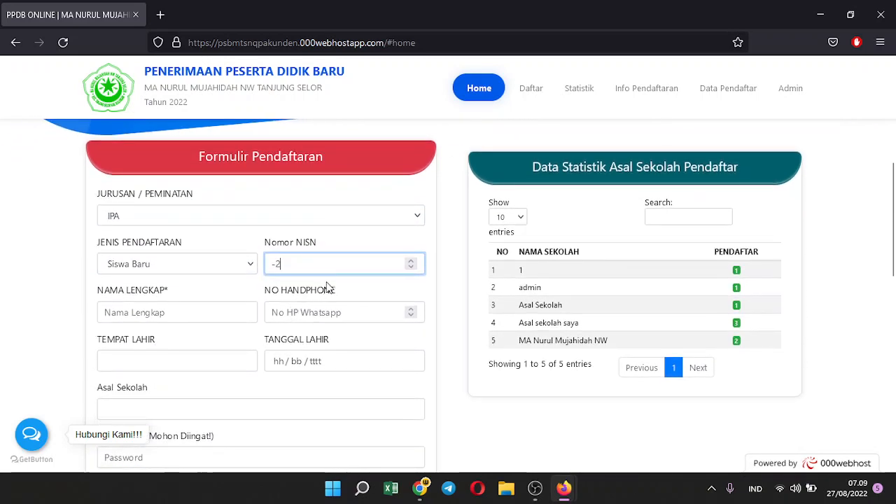
key("BackSpace")
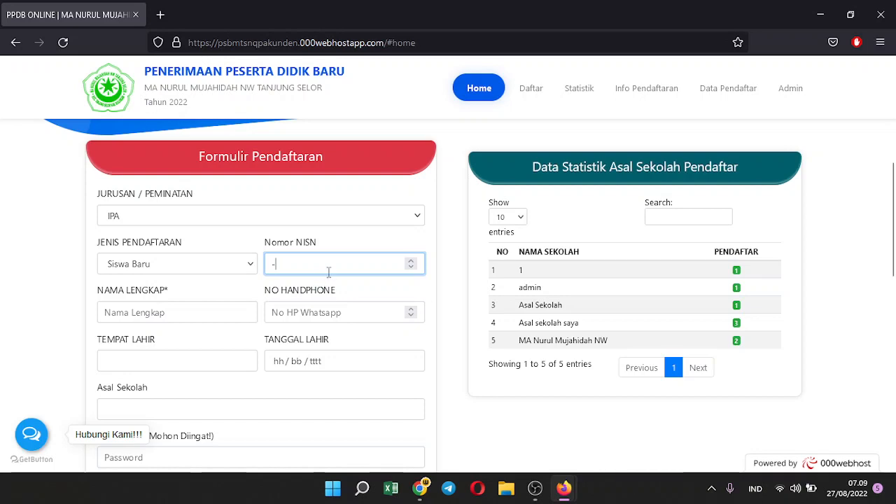
Step through the name, phone, birth date, birthplace, previous school and password fields
scroll(306, 293, "down", 1)
left_click(167, 246)
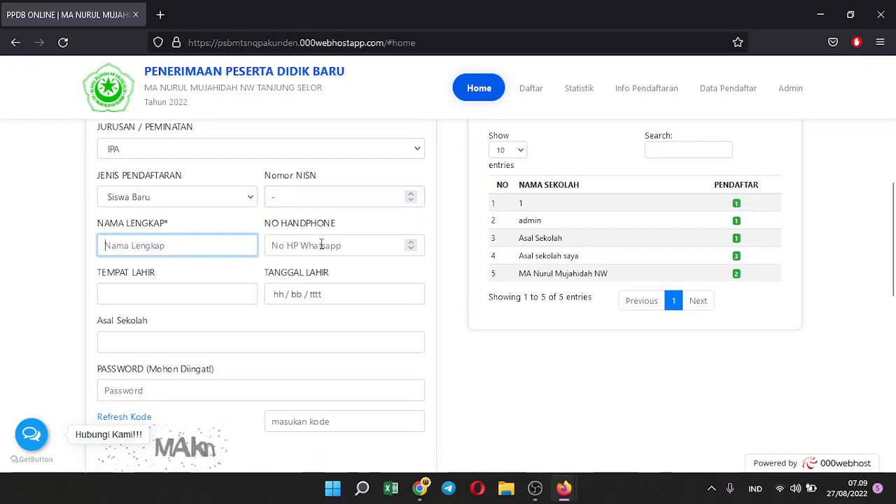
left_click(330, 243)
left_click(313, 295)
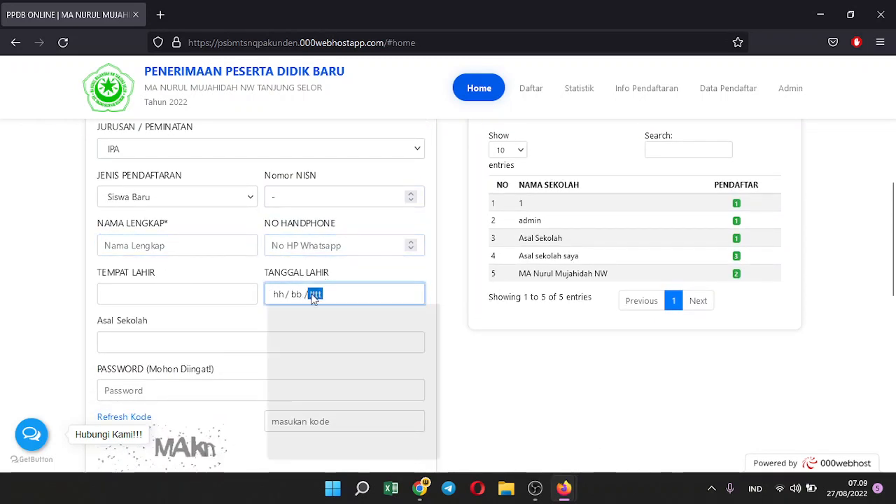
left_click(186, 301)
left_click(175, 337)
scroll(184, 351, "down", 1)
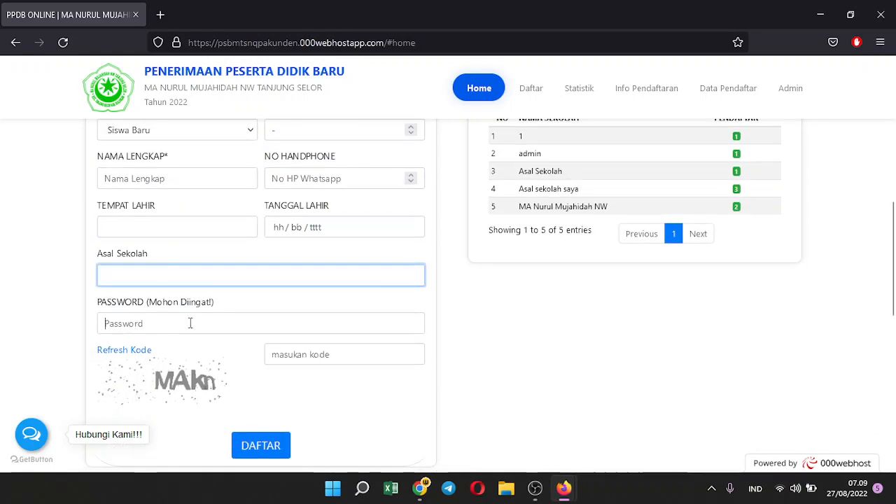
left_click(189, 323)
left_click(460, 323)
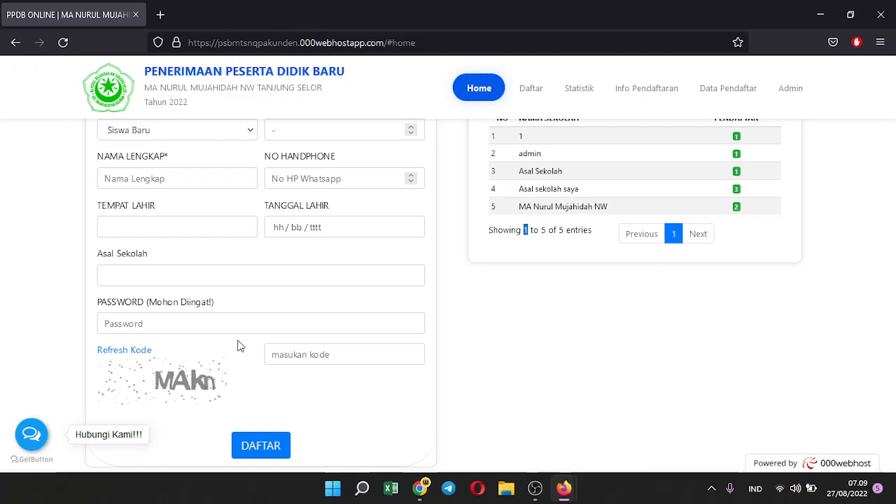
Click into the captcha code field and scroll over the rest of the form
scroll(238, 345, "down", 3)
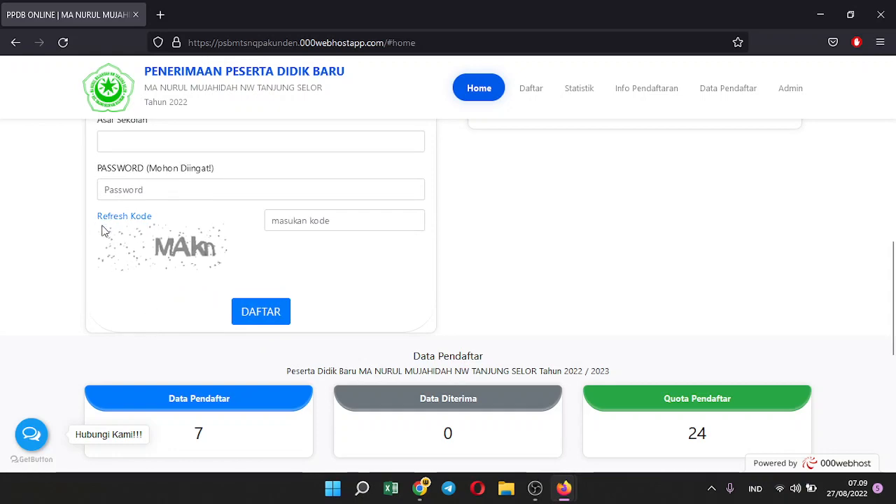
left_click(378, 221)
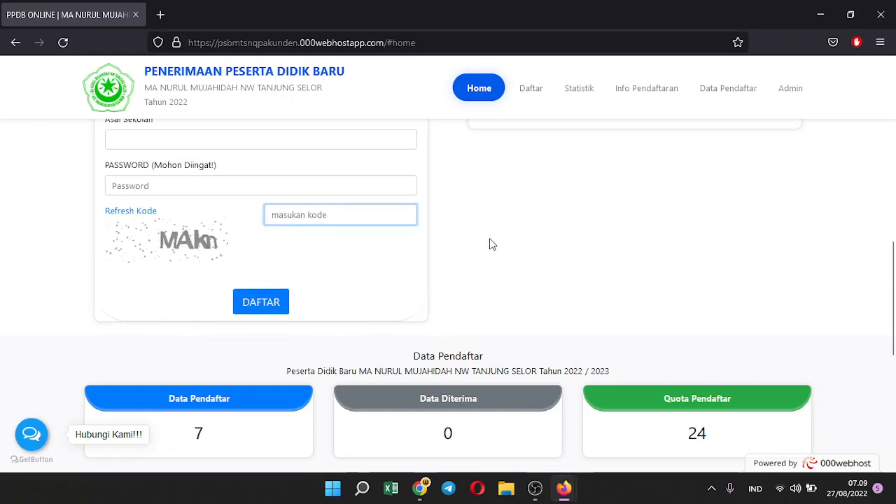
scroll(350, 329, "down", 6)
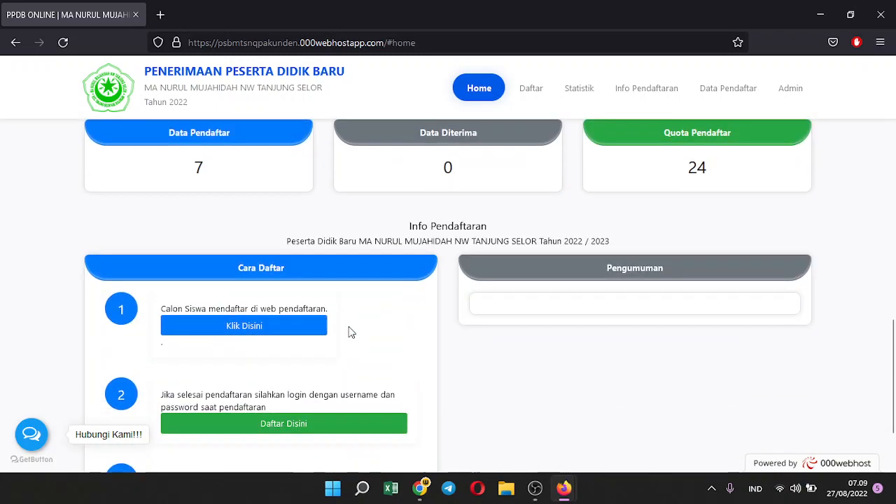
scroll(351, 333, "down", 2)
scroll(635, 376, "up", 10)
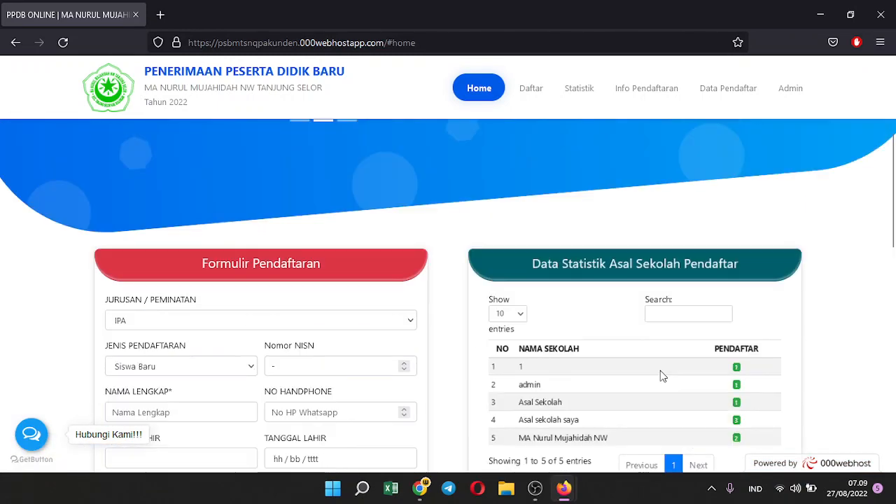
scroll(660, 370, "up", 3)
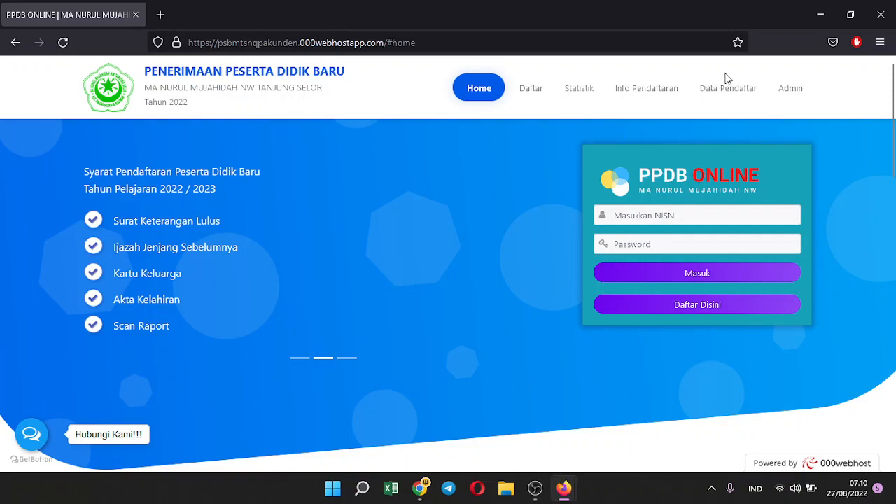
Minimize the PPDB Online browser window and bring OBS Studio 27.0.1 to the front
left_click(820, 13)
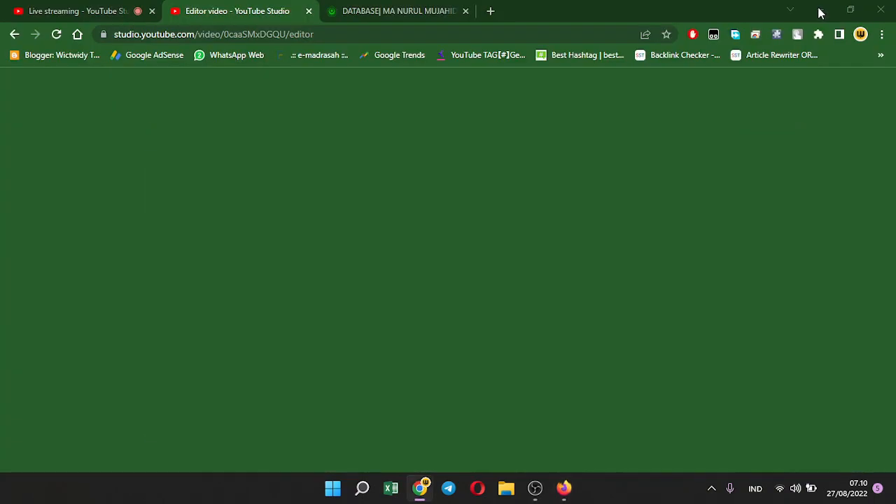
left_click(534, 487)
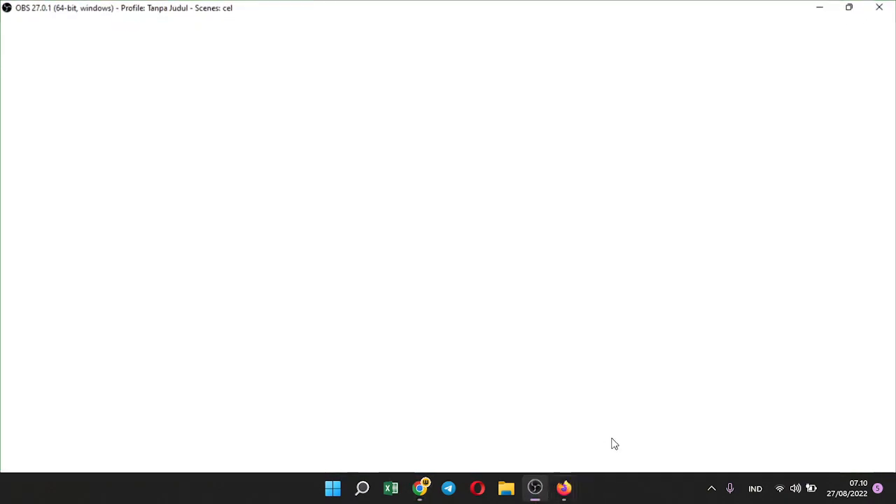